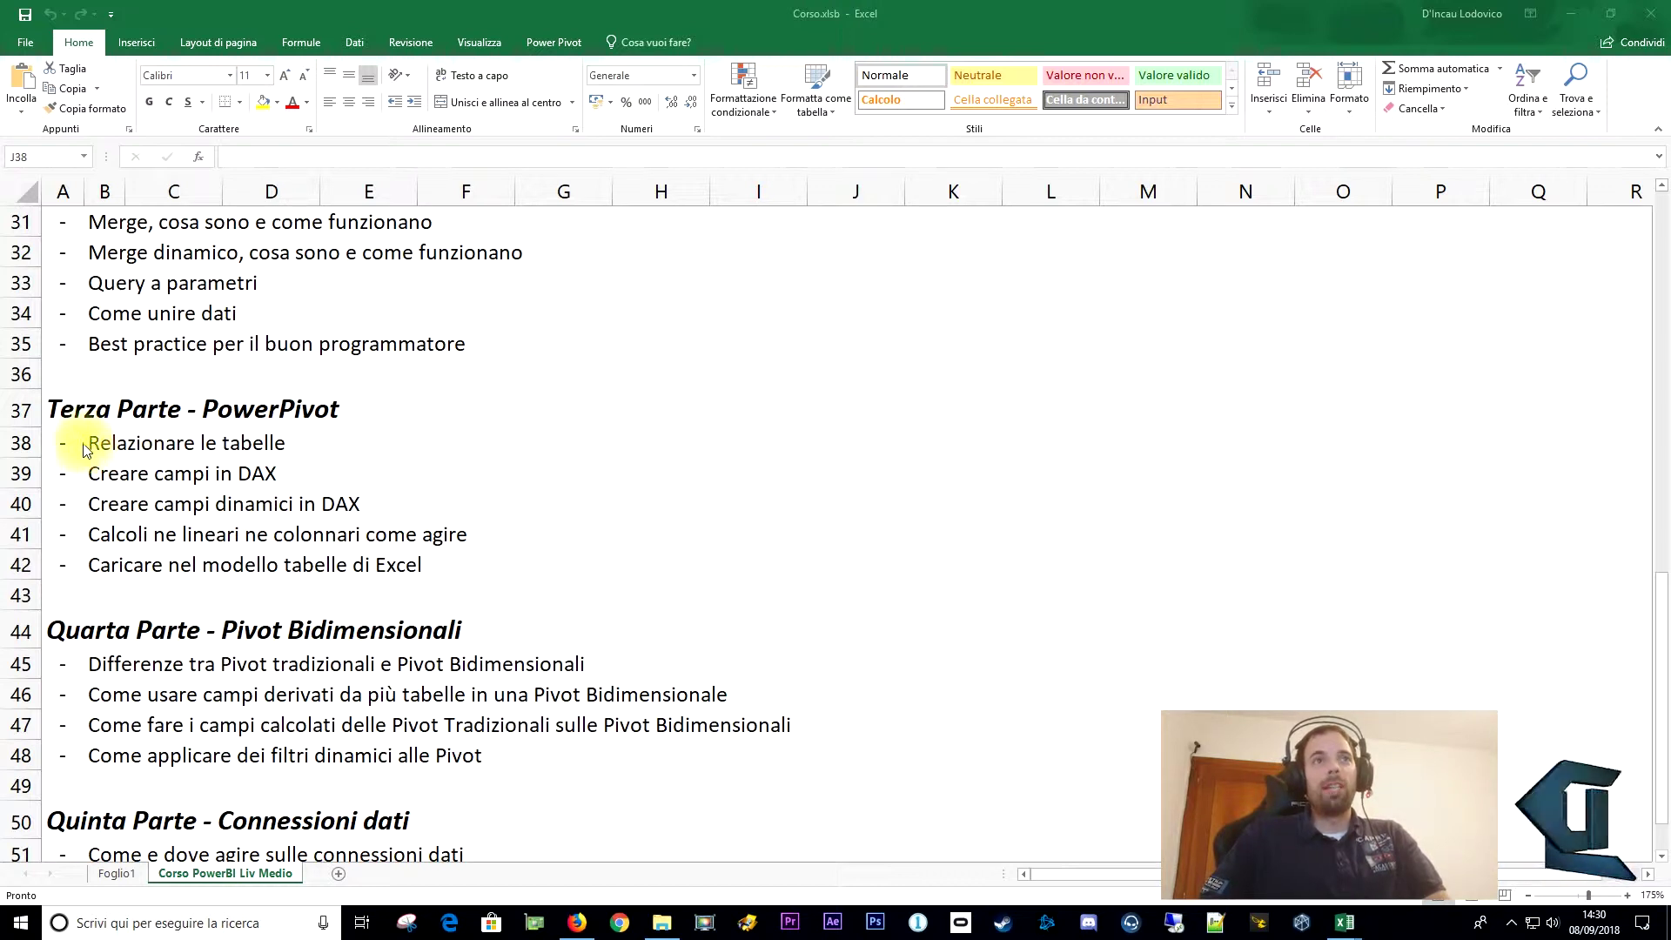
# Highlight the 'Relazionare le tabelle' and 'Creare campi in DAX' topic lines in the course outline.
pyautogui.moveTo(84, 444); pyautogui.dragTo(315, 443)
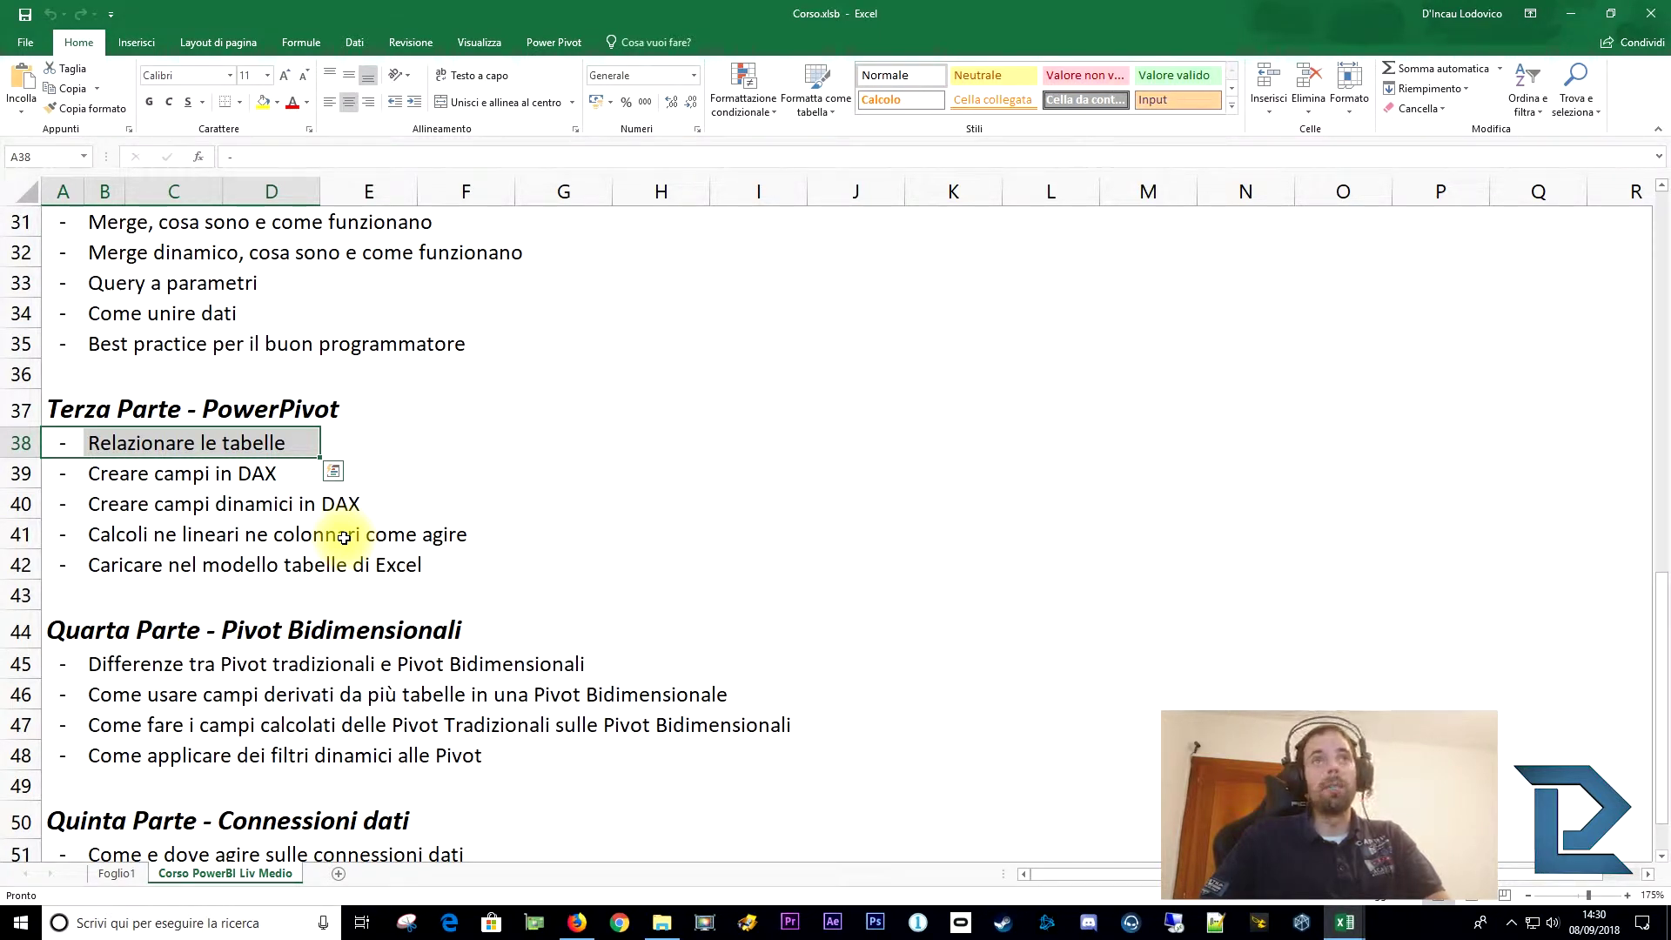
pyautogui.moveTo(70, 472)
pyautogui.mouseDown()
pyautogui.moveTo(385, 470)
pyautogui.moveTo(471, 505)
pyautogui.mouseUp()
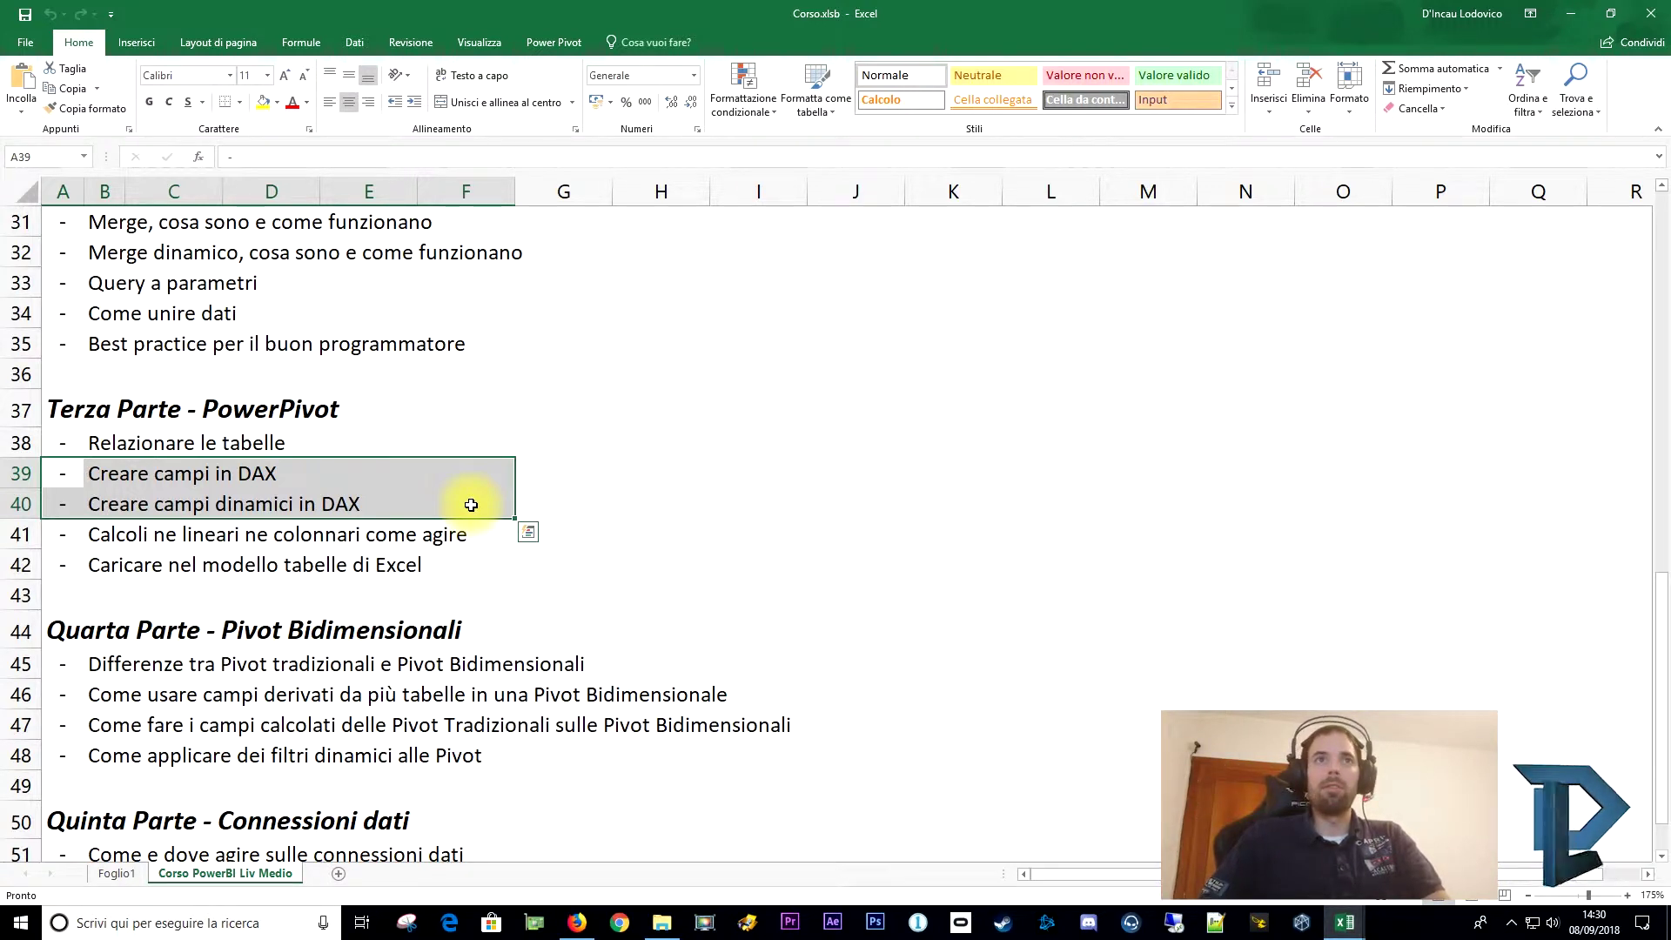
pyautogui.moveTo(127, 473); pyautogui.dragTo(466, 499)
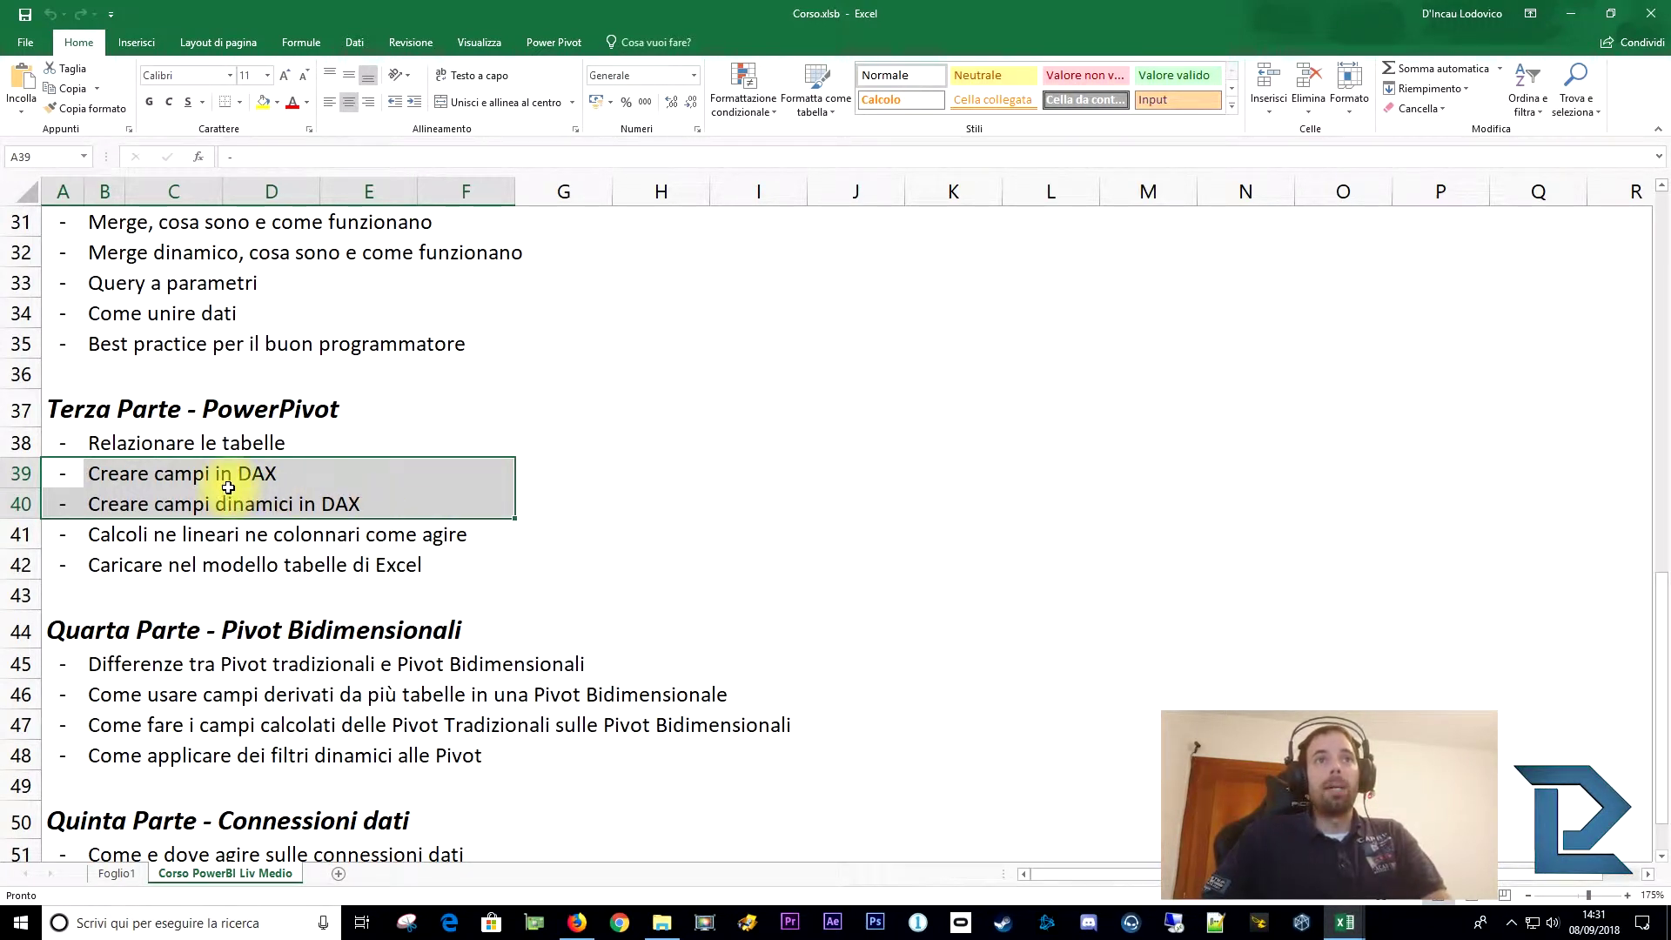
pyautogui.moveTo(48, 473); pyautogui.dragTo(446, 506)
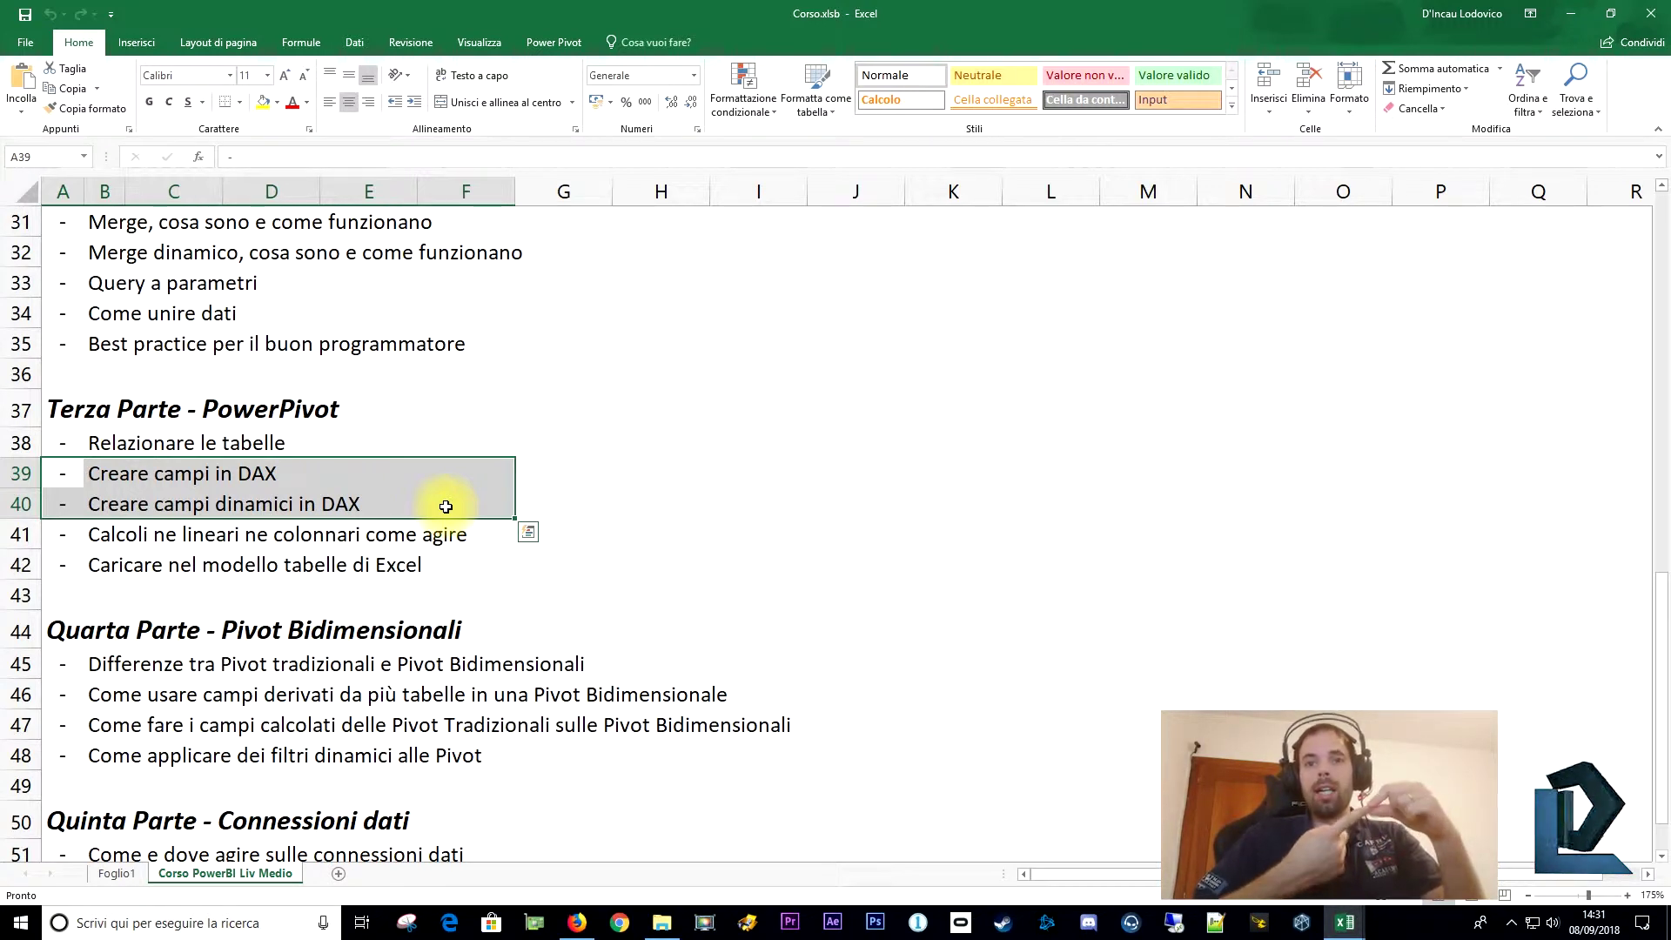
# Switch to the Power Pivot window and leave the END_DATE (mese) formula unedited.
pyautogui.click(1351, 928)
pyautogui.click(1048, 867)
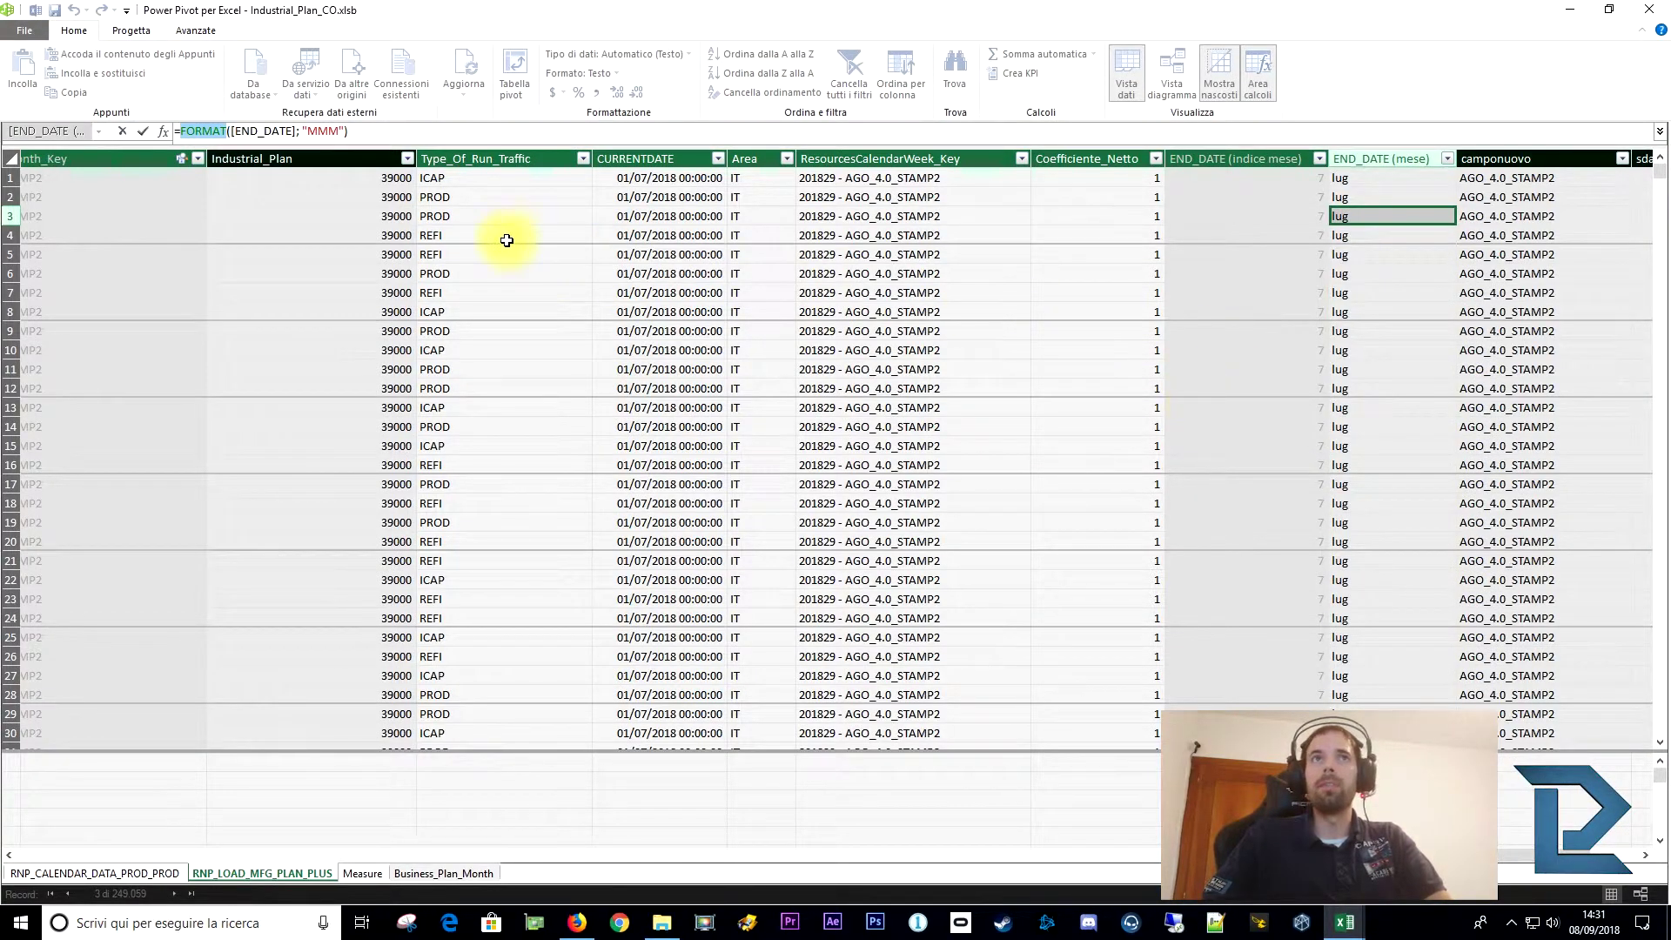
pyautogui.click(331, 235)
pyautogui.press('Escape')
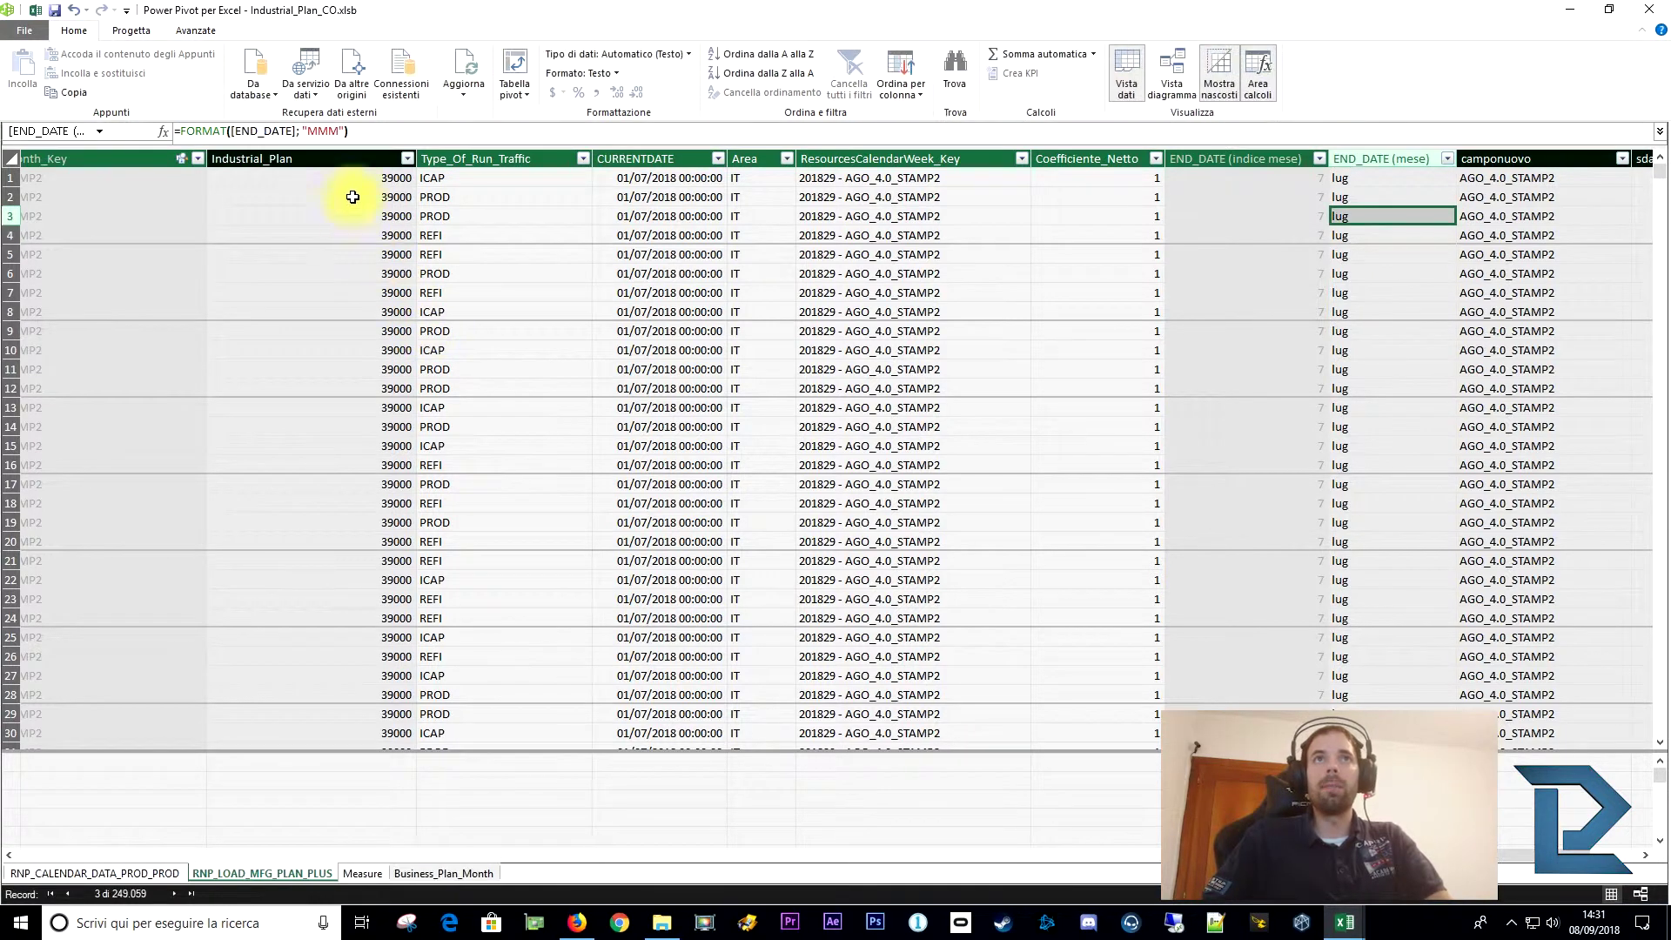
# Inspect the END_DATE (mese) cells computed by =FORMAT([END_DATE]; "MMM") row by row.
pyautogui.click(248, 158)
pyautogui.click(1396, 153)
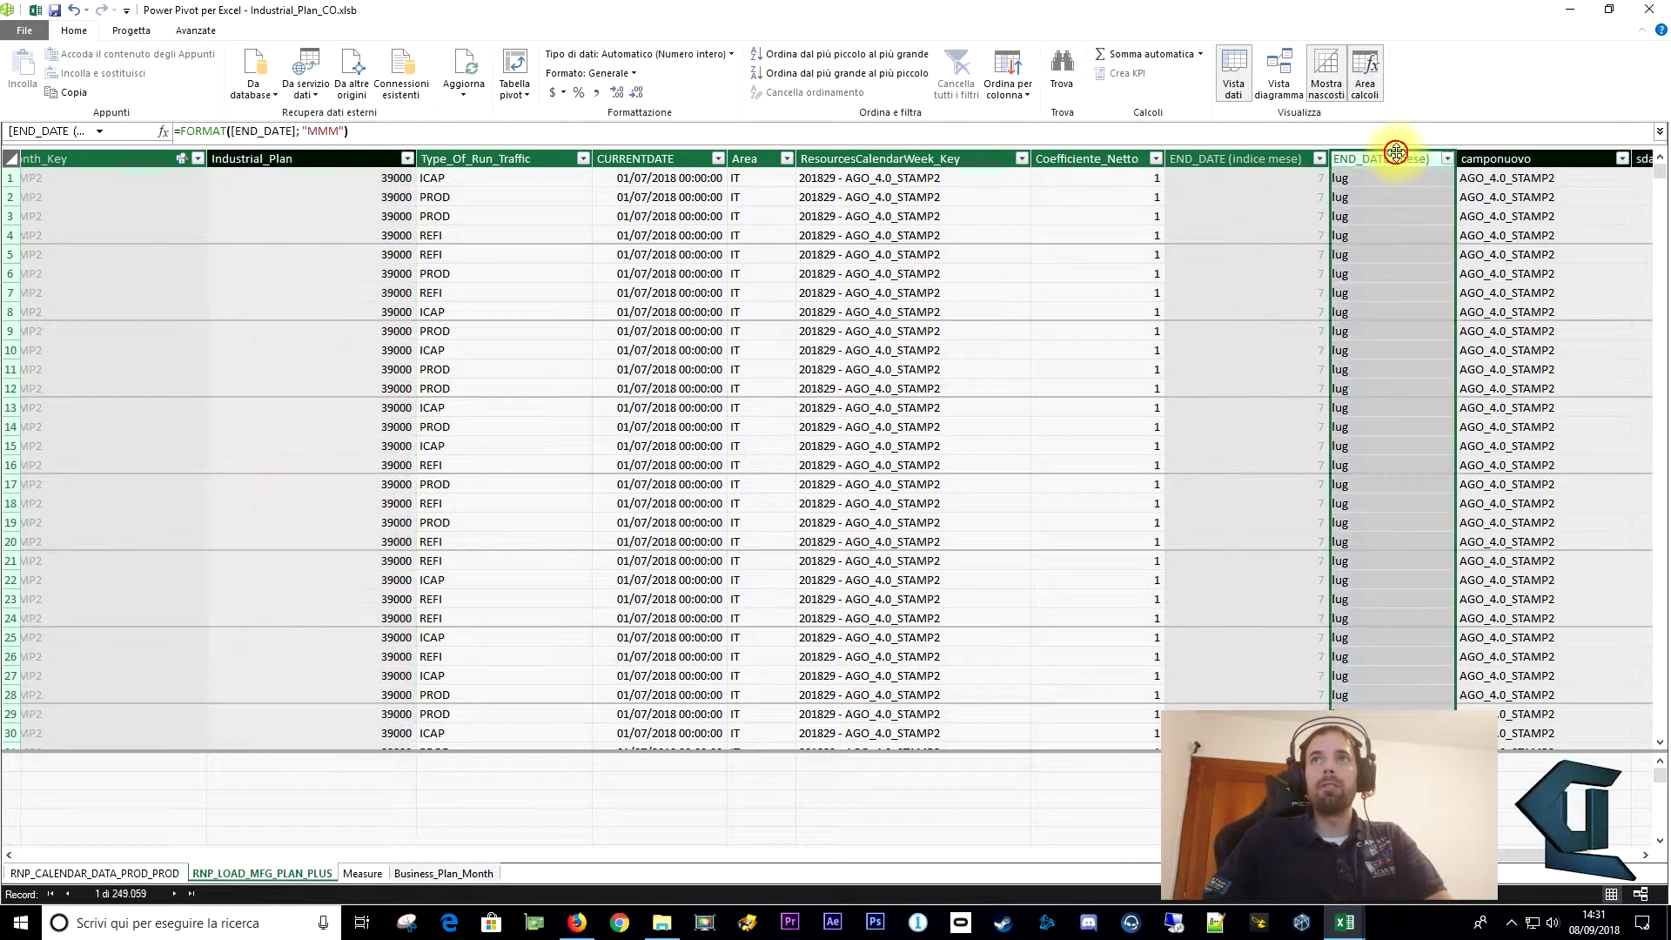
pyautogui.click(1369, 216)
pyautogui.click(1369, 310)
pyautogui.click(1375, 216)
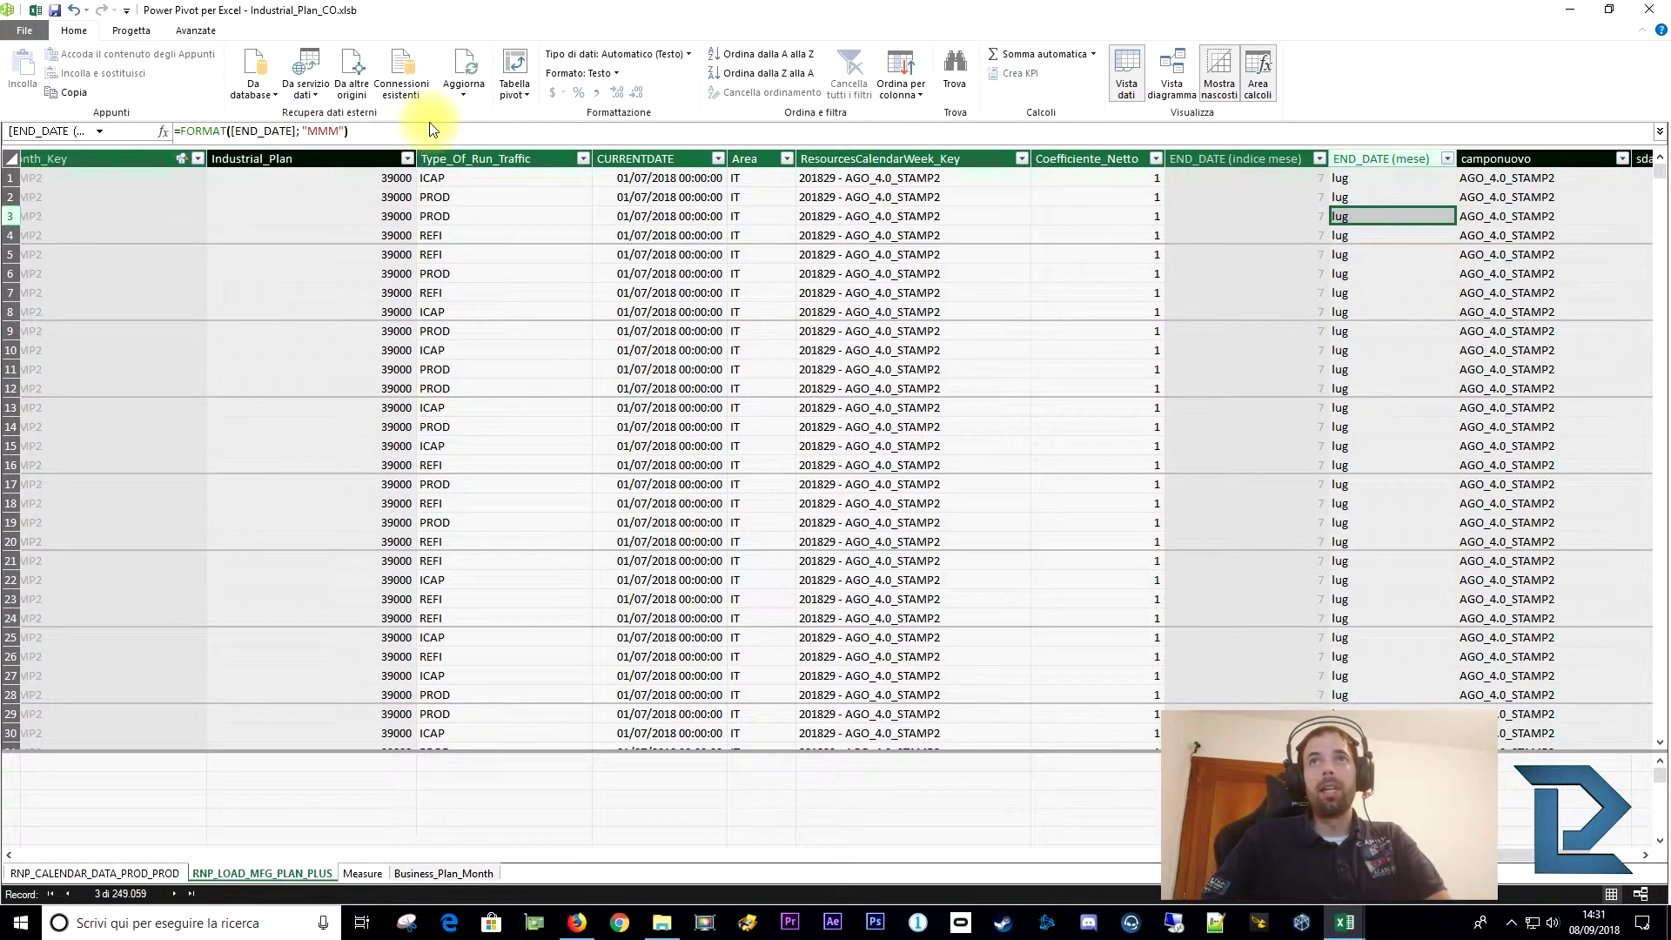
pyautogui.click(1370, 235)
pyautogui.click(1374, 310)
pyautogui.click(1371, 388)
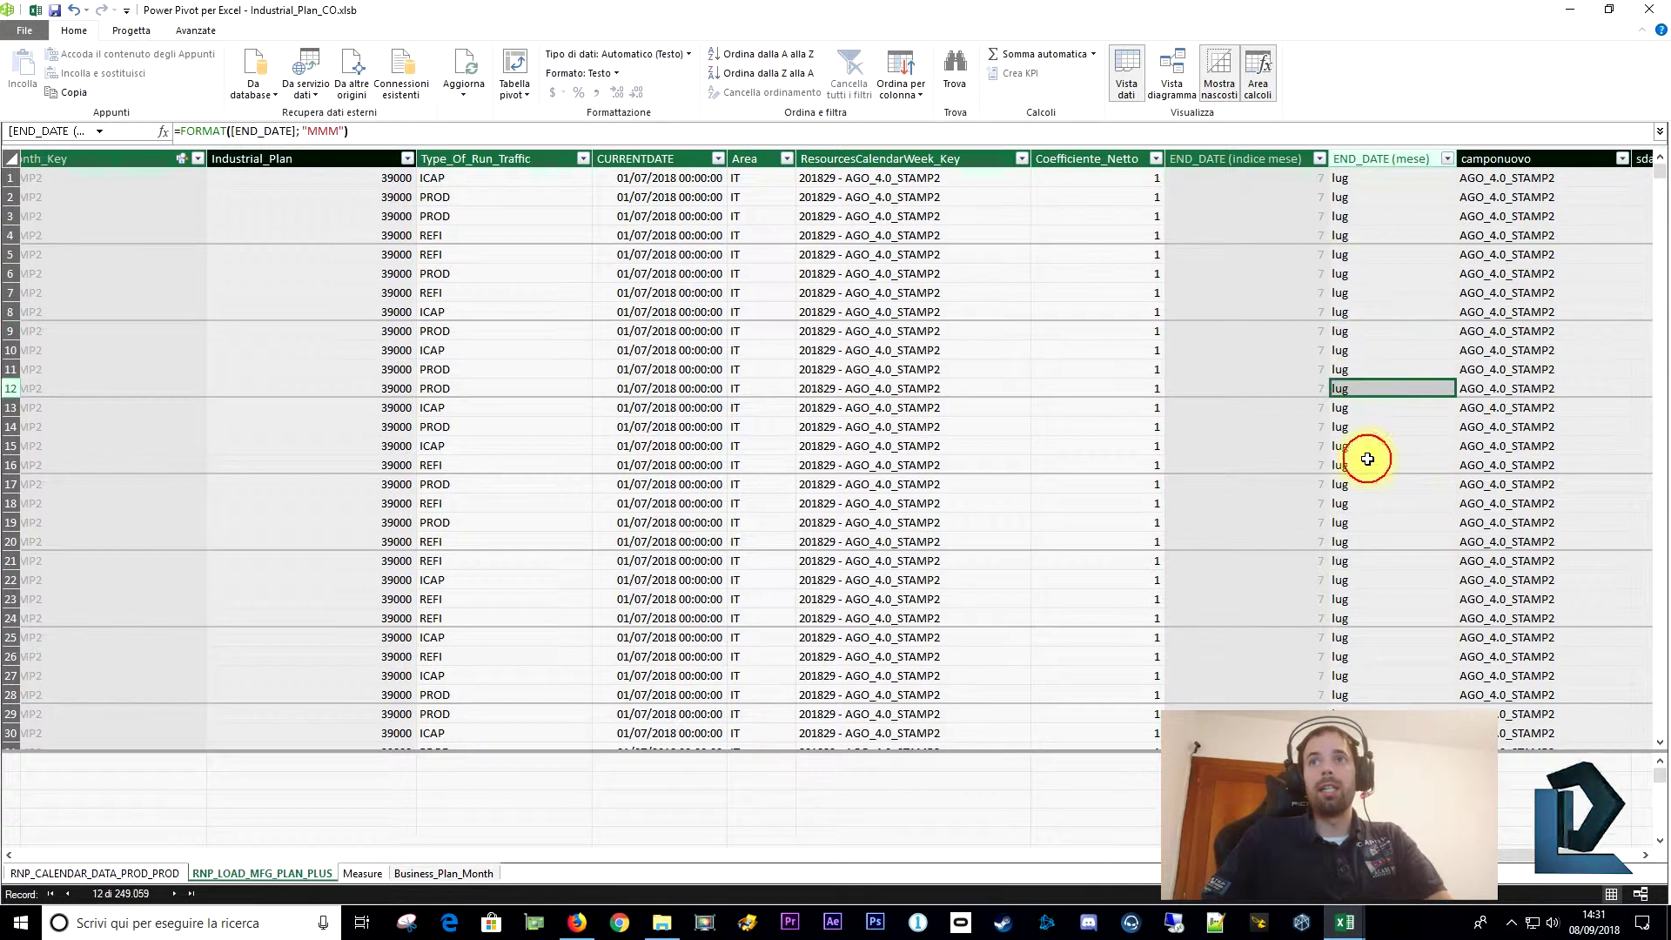
pyautogui.hscroll(3, 1549, 344)
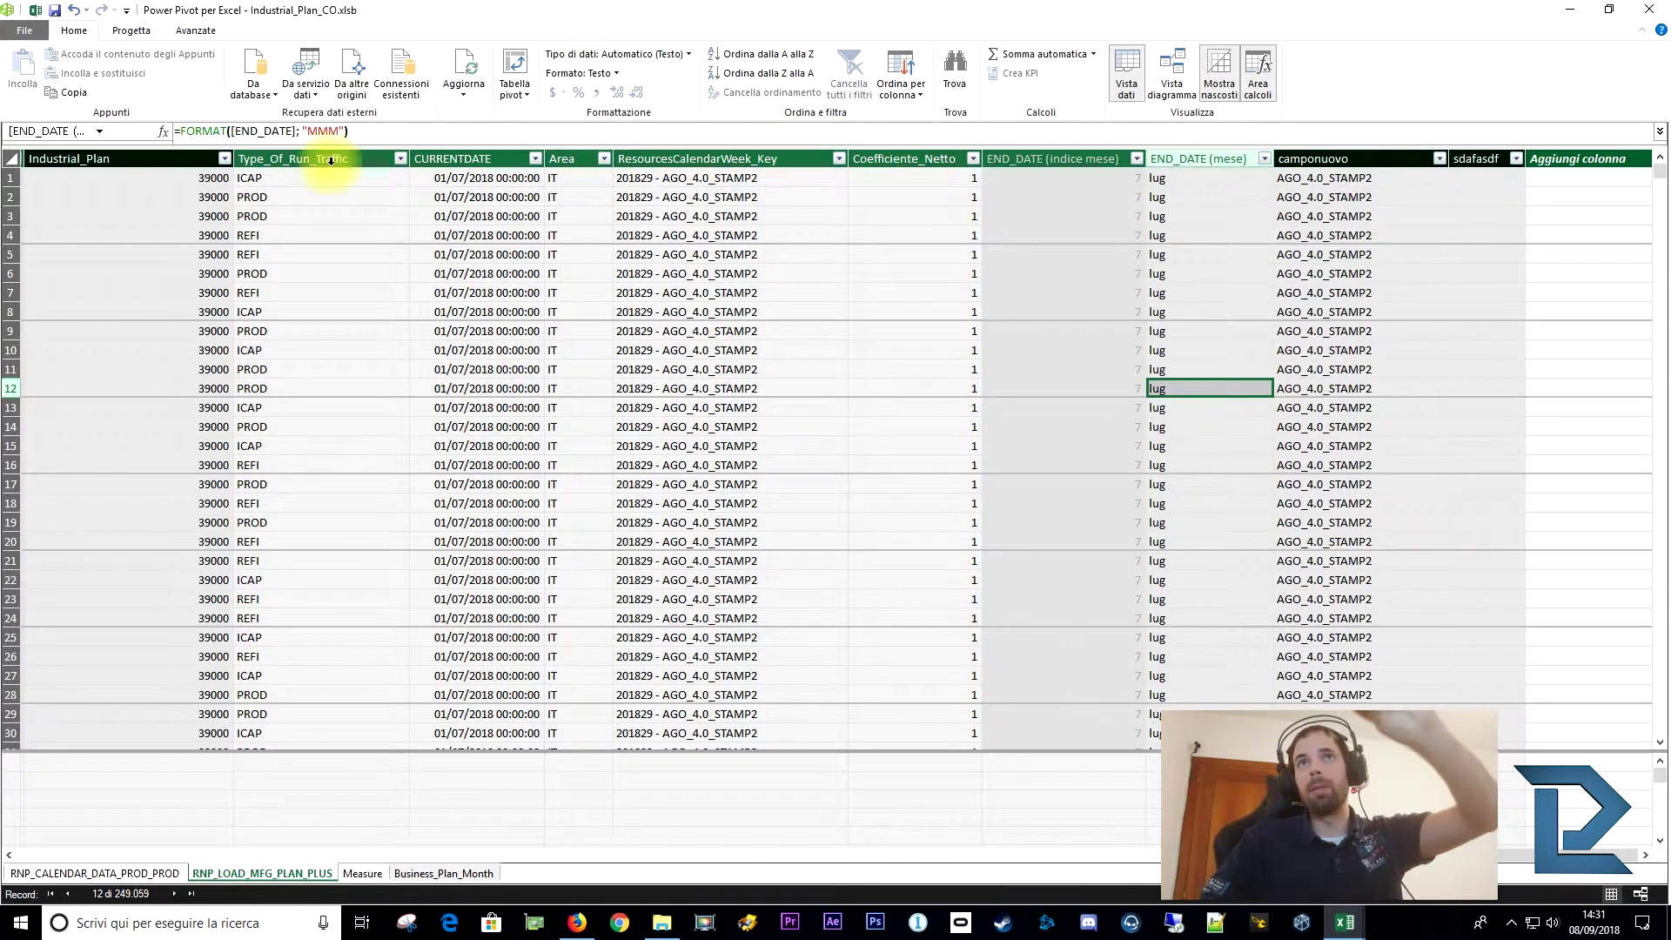
# Add a new column named asdfasdf to the load table and select cells in it.
pyautogui.click(1587, 162)
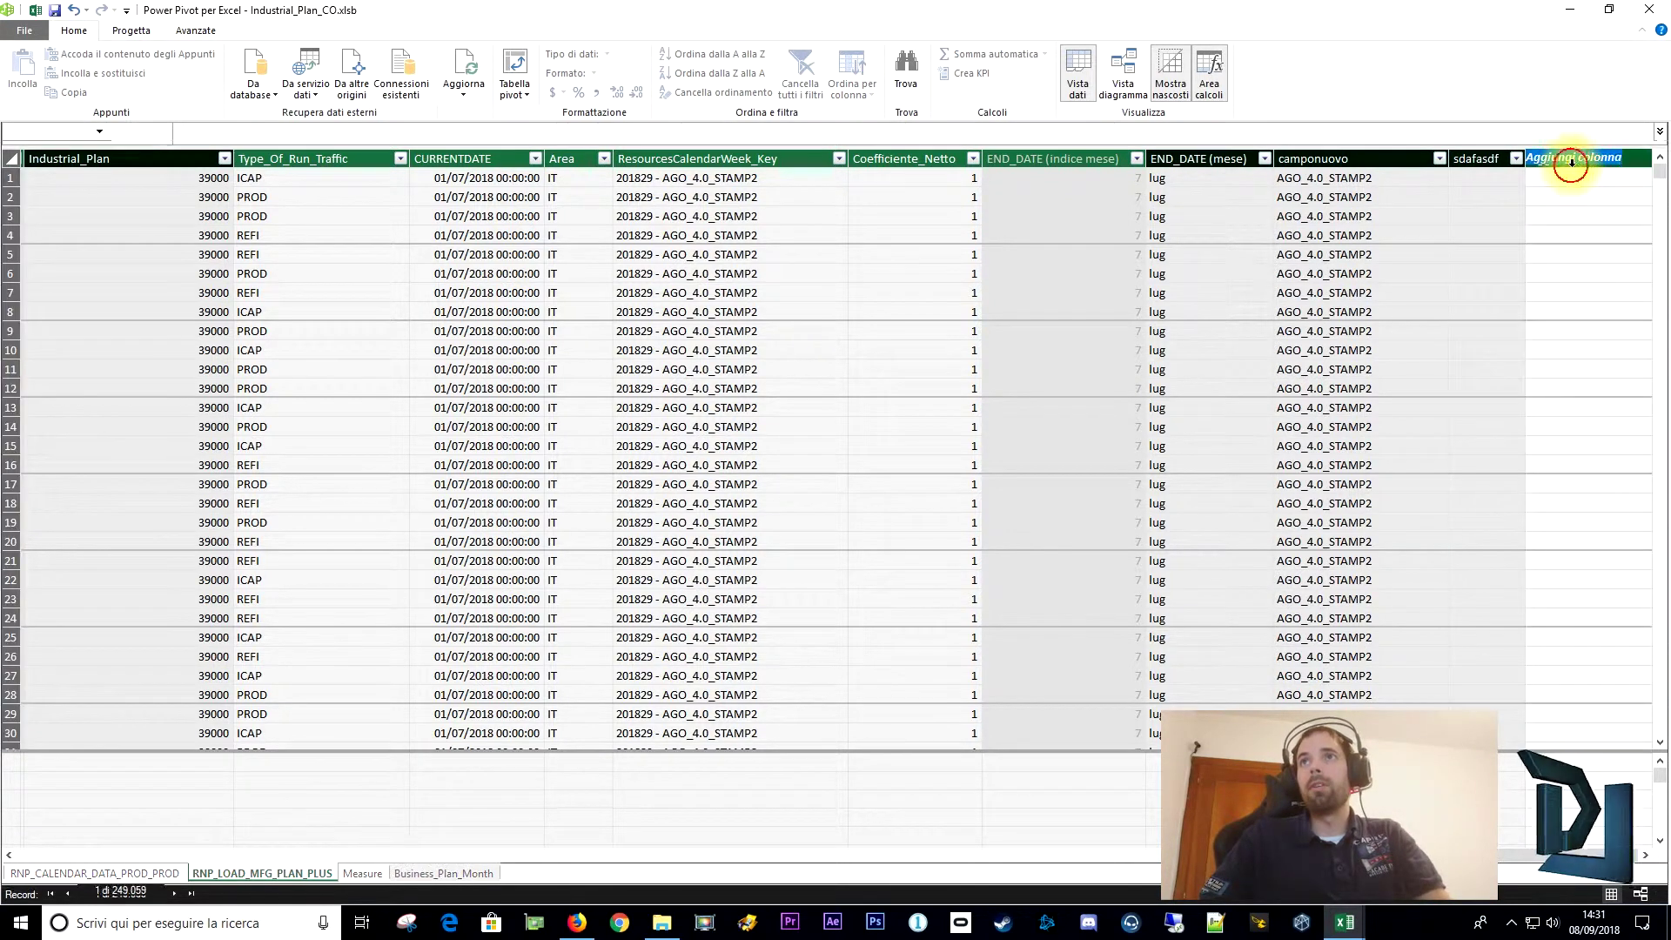
pyautogui.write('asdfasdf')
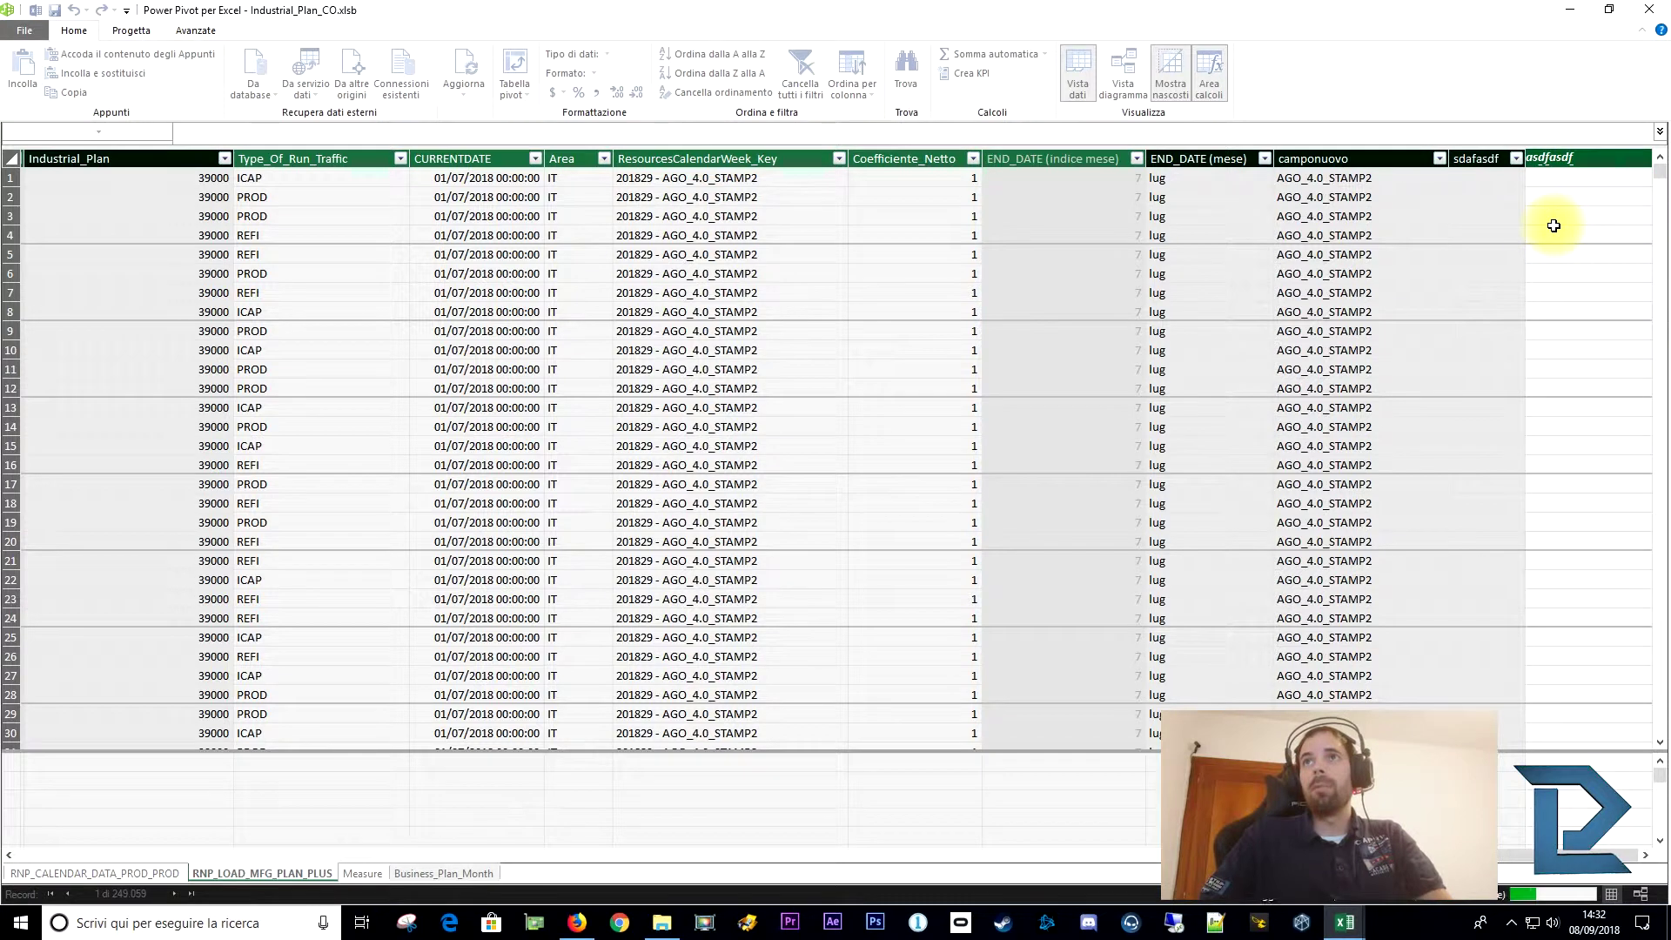
pyautogui.press('Return')
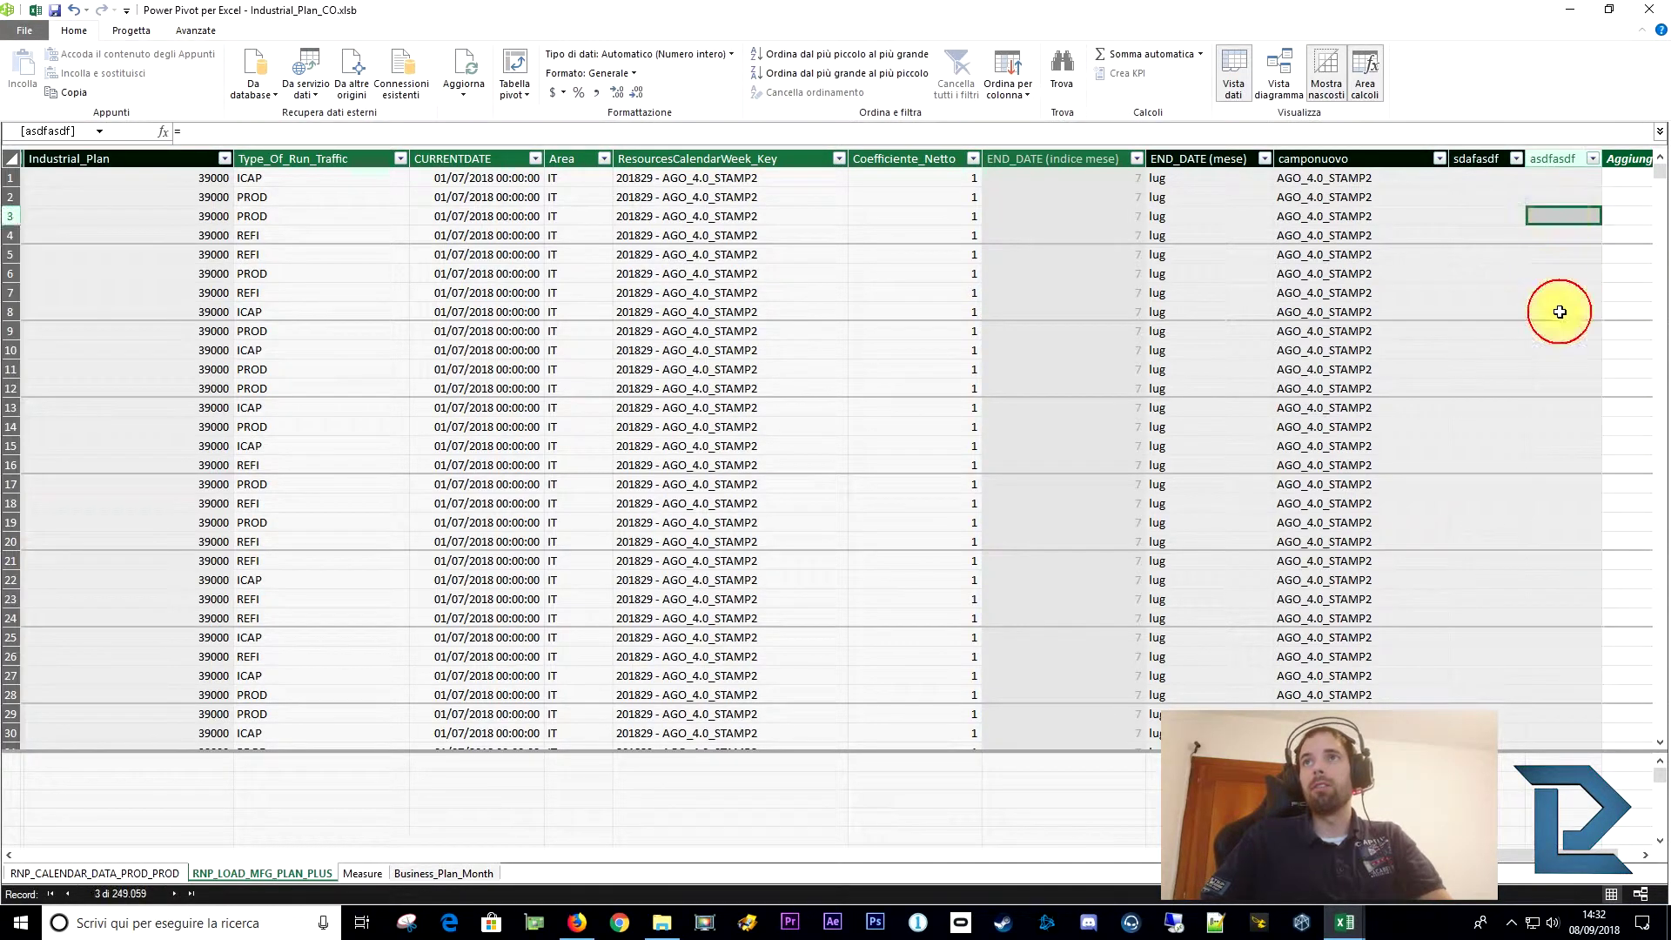
pyautogui.click(1486, 199)
pyautogui.click(1485, 273)
pyautogui.click(1487, 235)
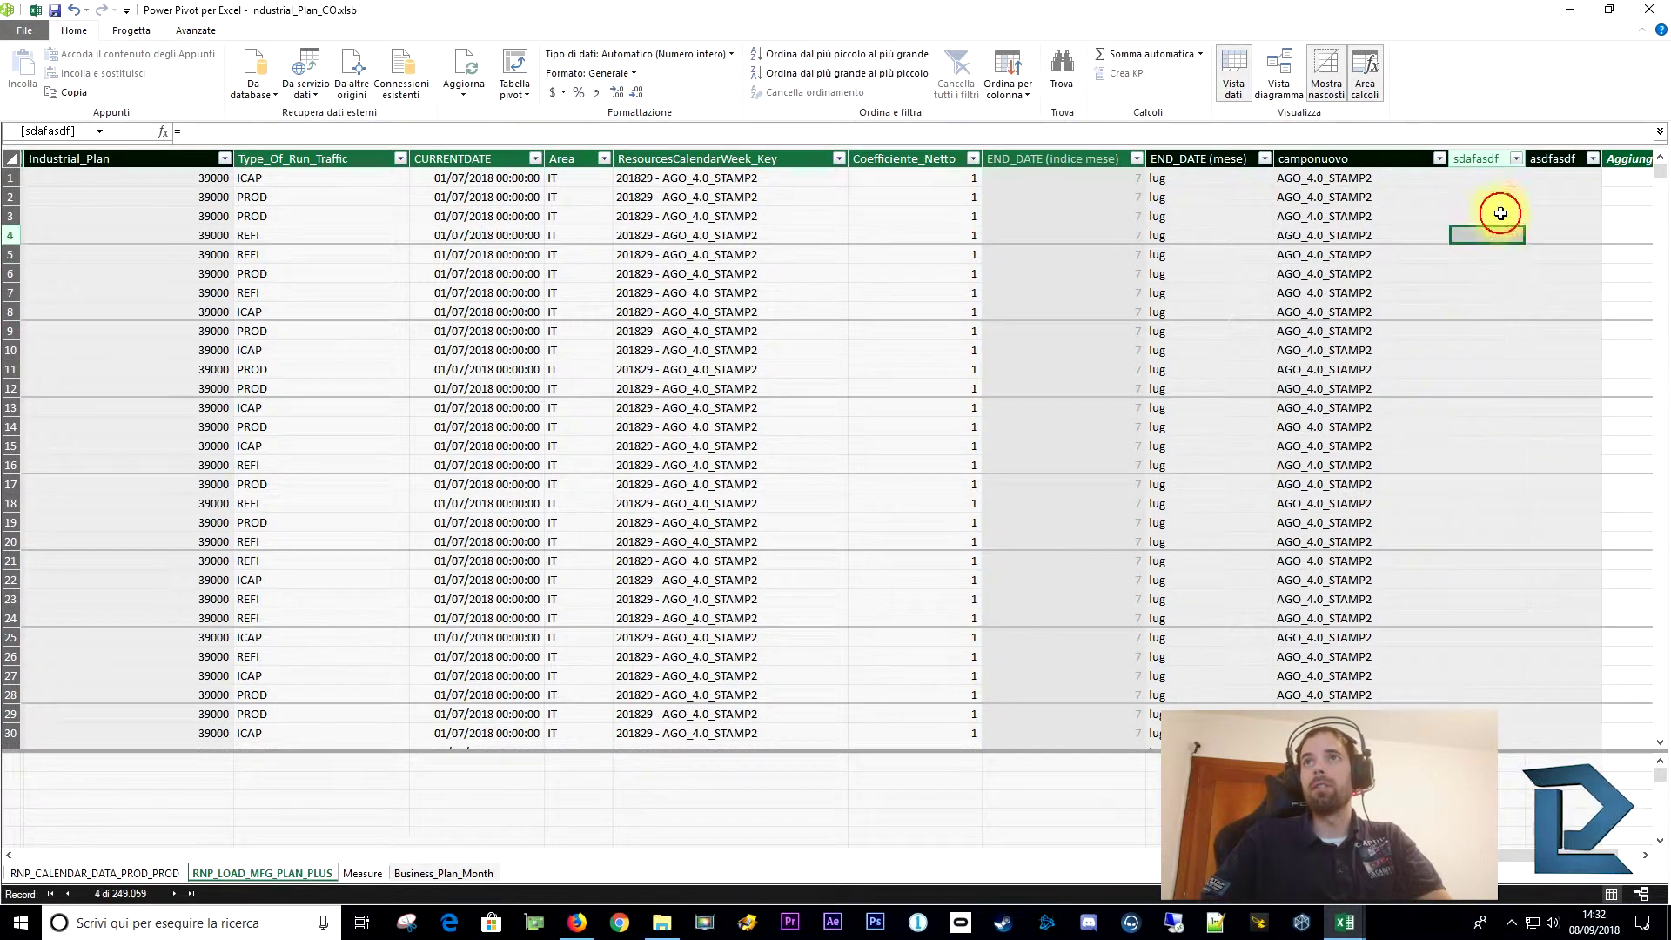
pyautogui.click(1561, 218)
pyautogui.click(1563, 277)
pyautogui.click(1561, 388)
pyautogui.click(1563, 503)
pyautogui.click(1575, 346)
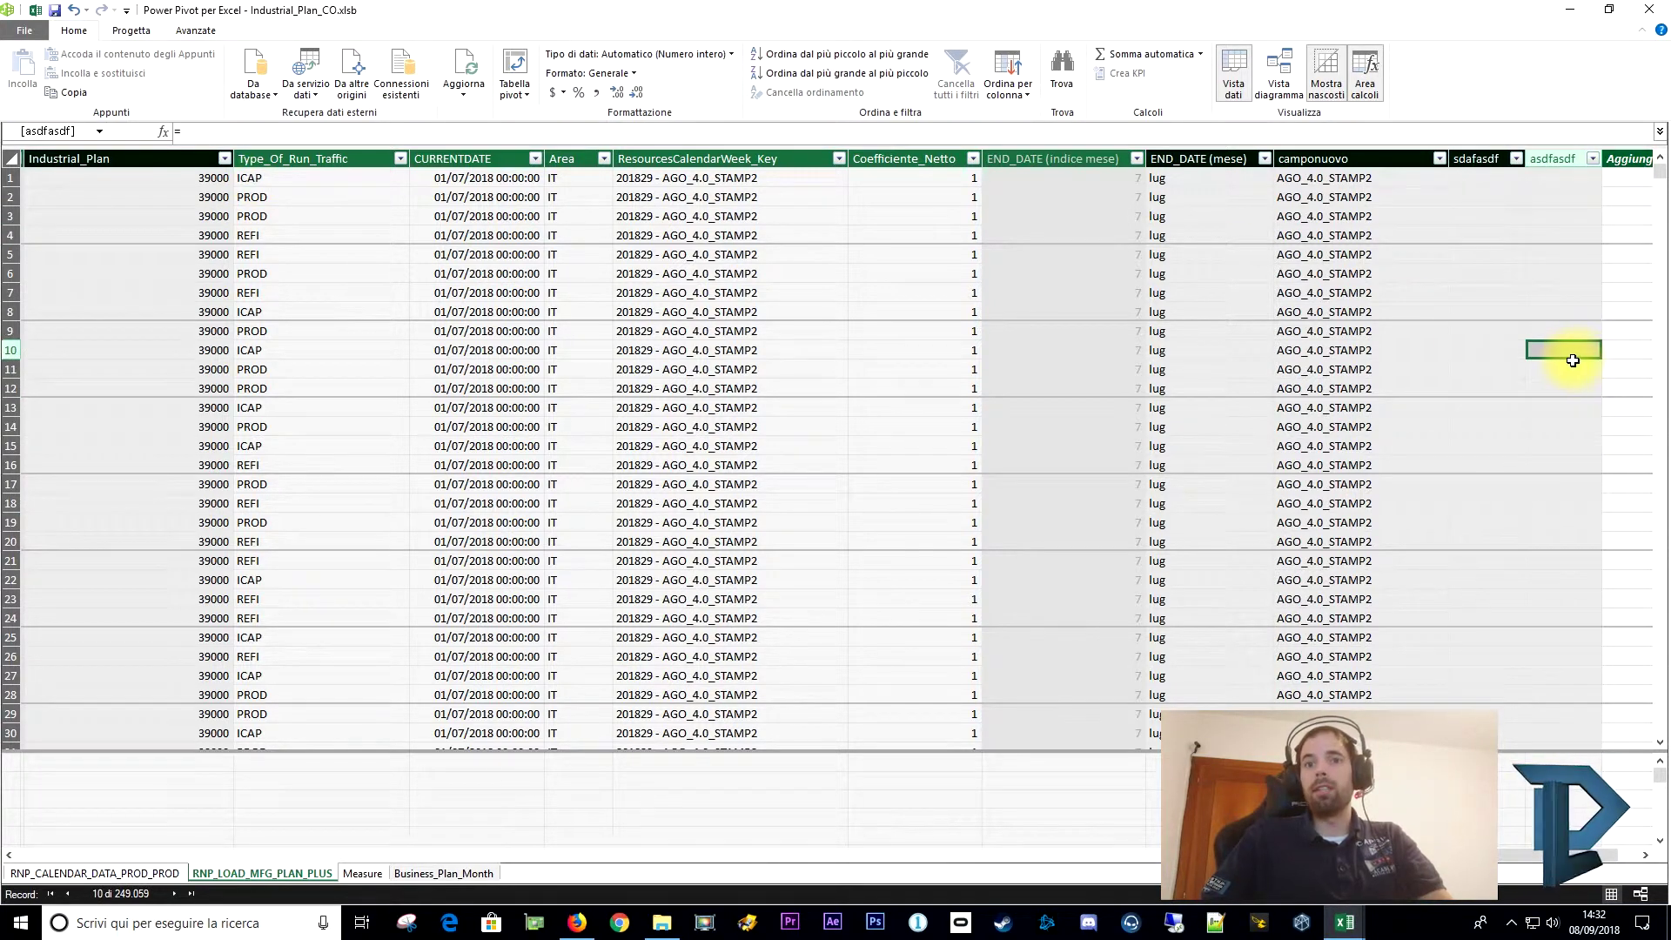
# Draft the asdfasdf formula =RNP_LOAD_MFG_PLAN_PLUS[Type_Of_Run_Traffic] in the formula bar.
pyautogui.click(219, 132)
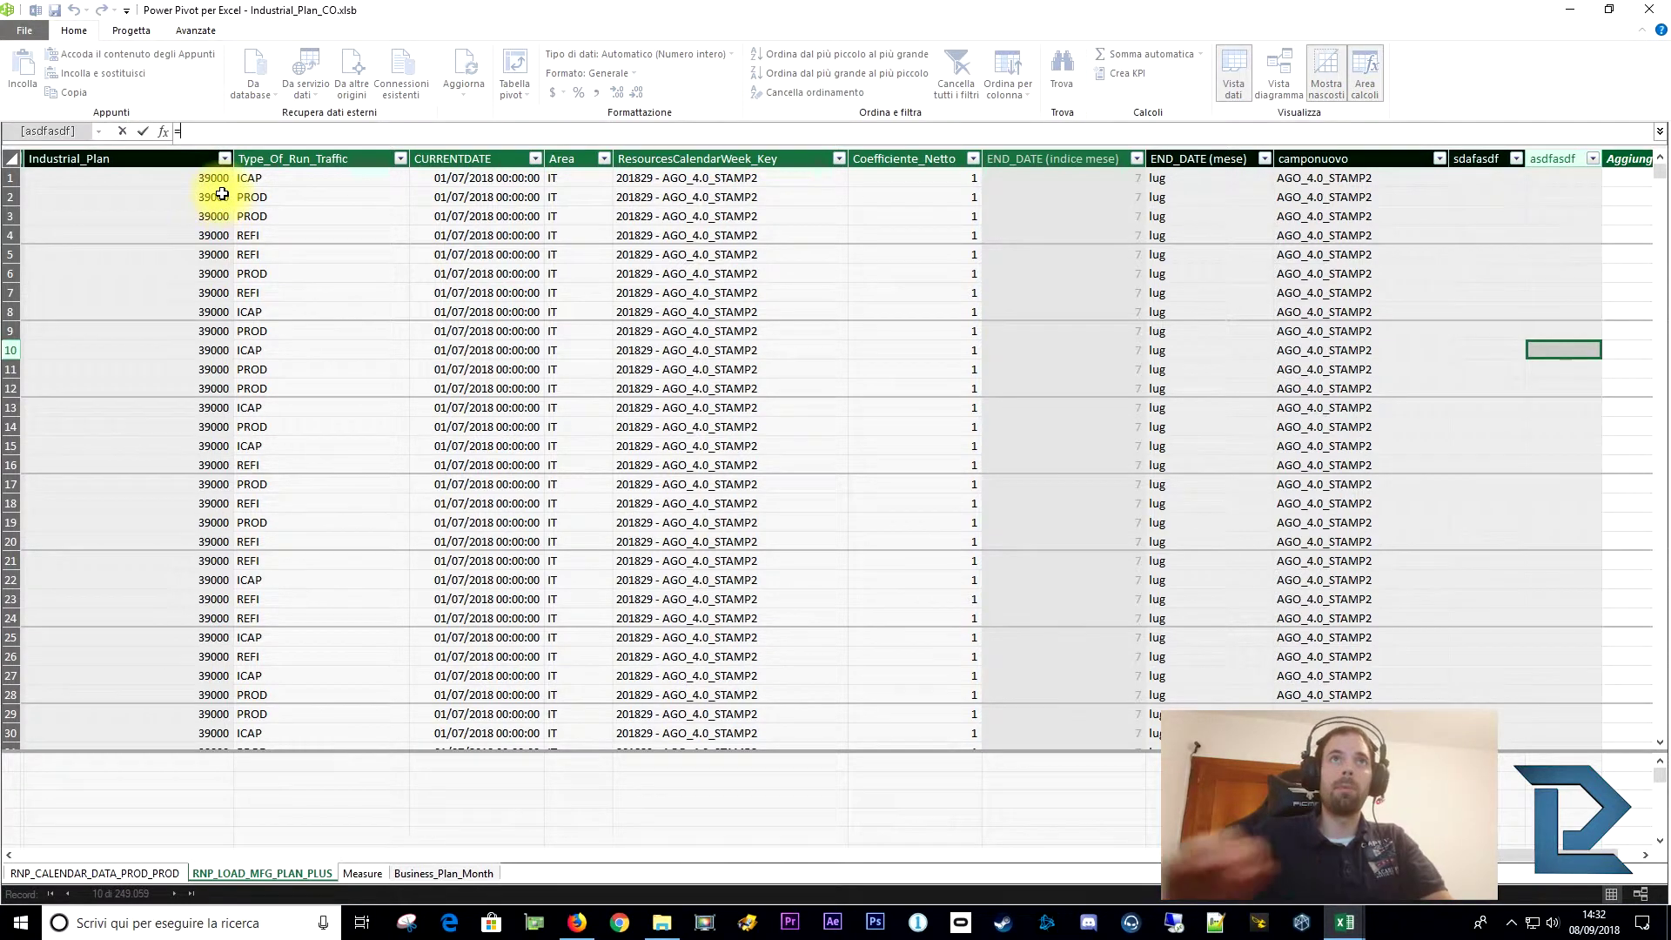
pyautogui.click(308, 290)
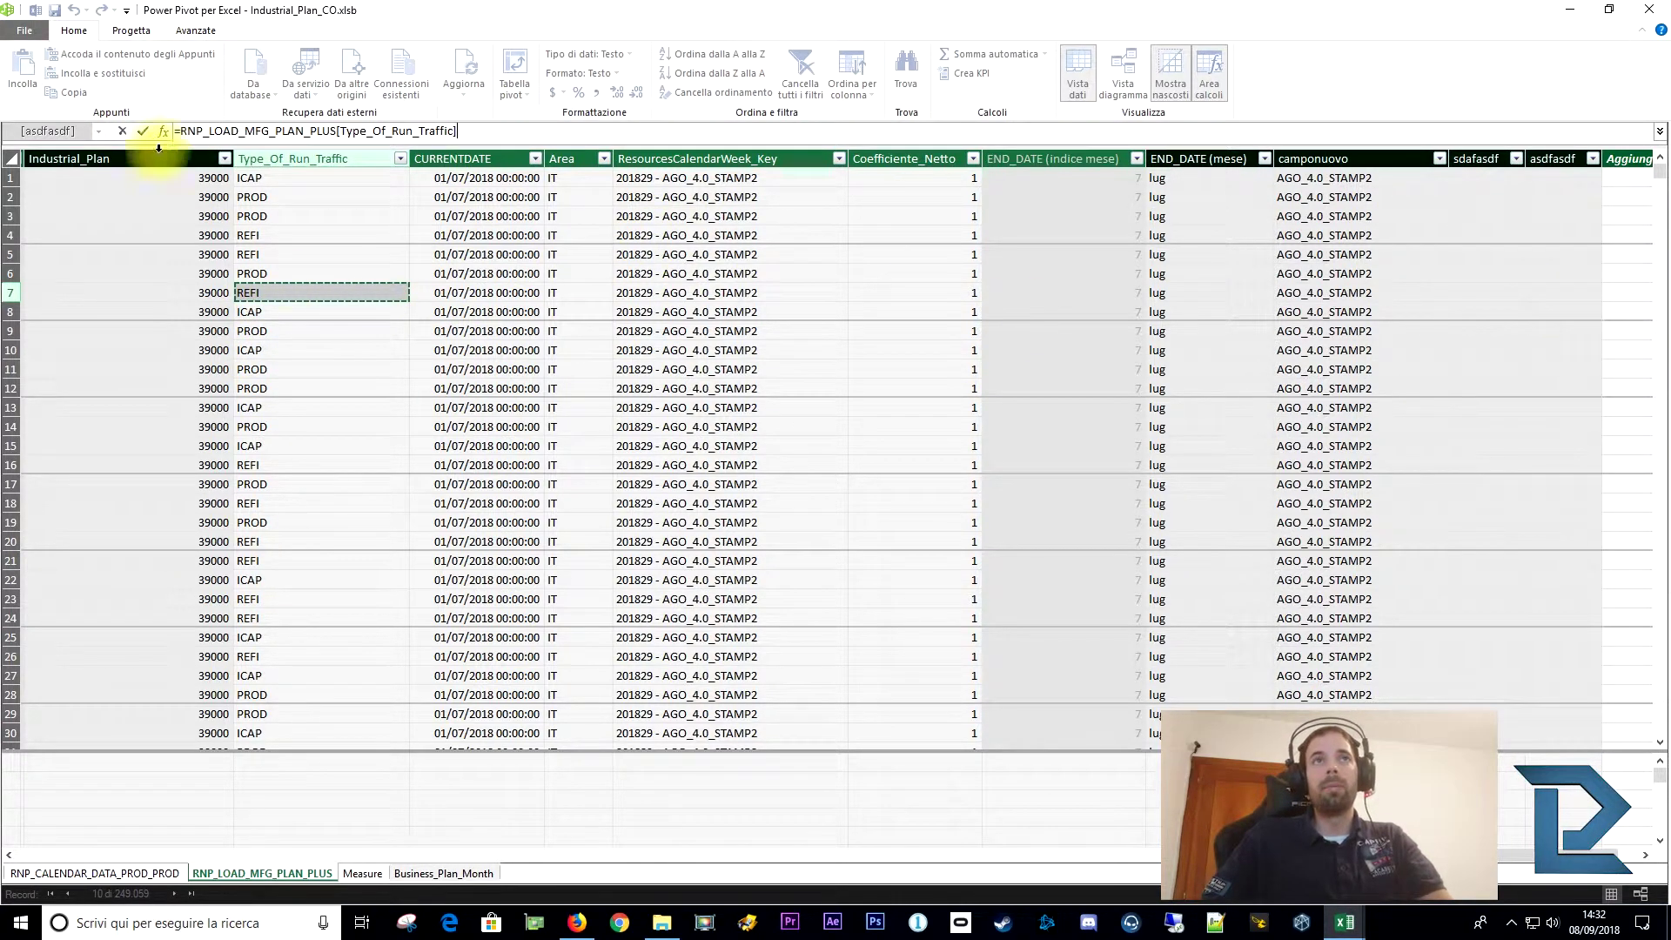
pyautogui.moveTo(181, 130); pyautogui.dragTo(457, 131)
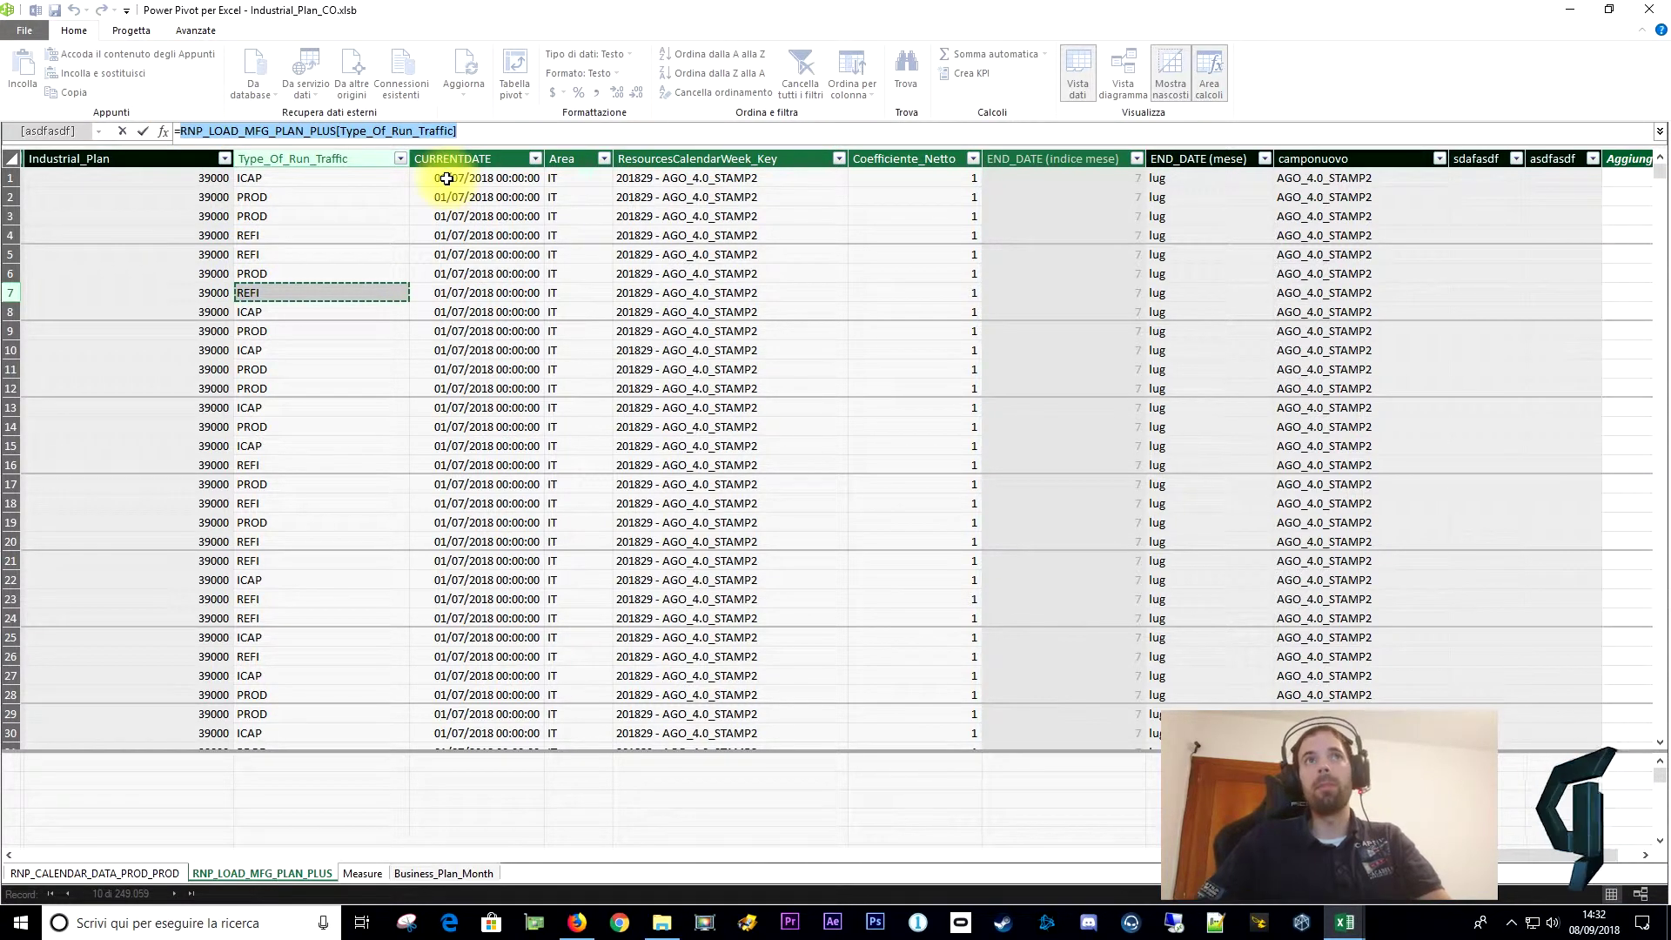
pyautogui.press('Escape')
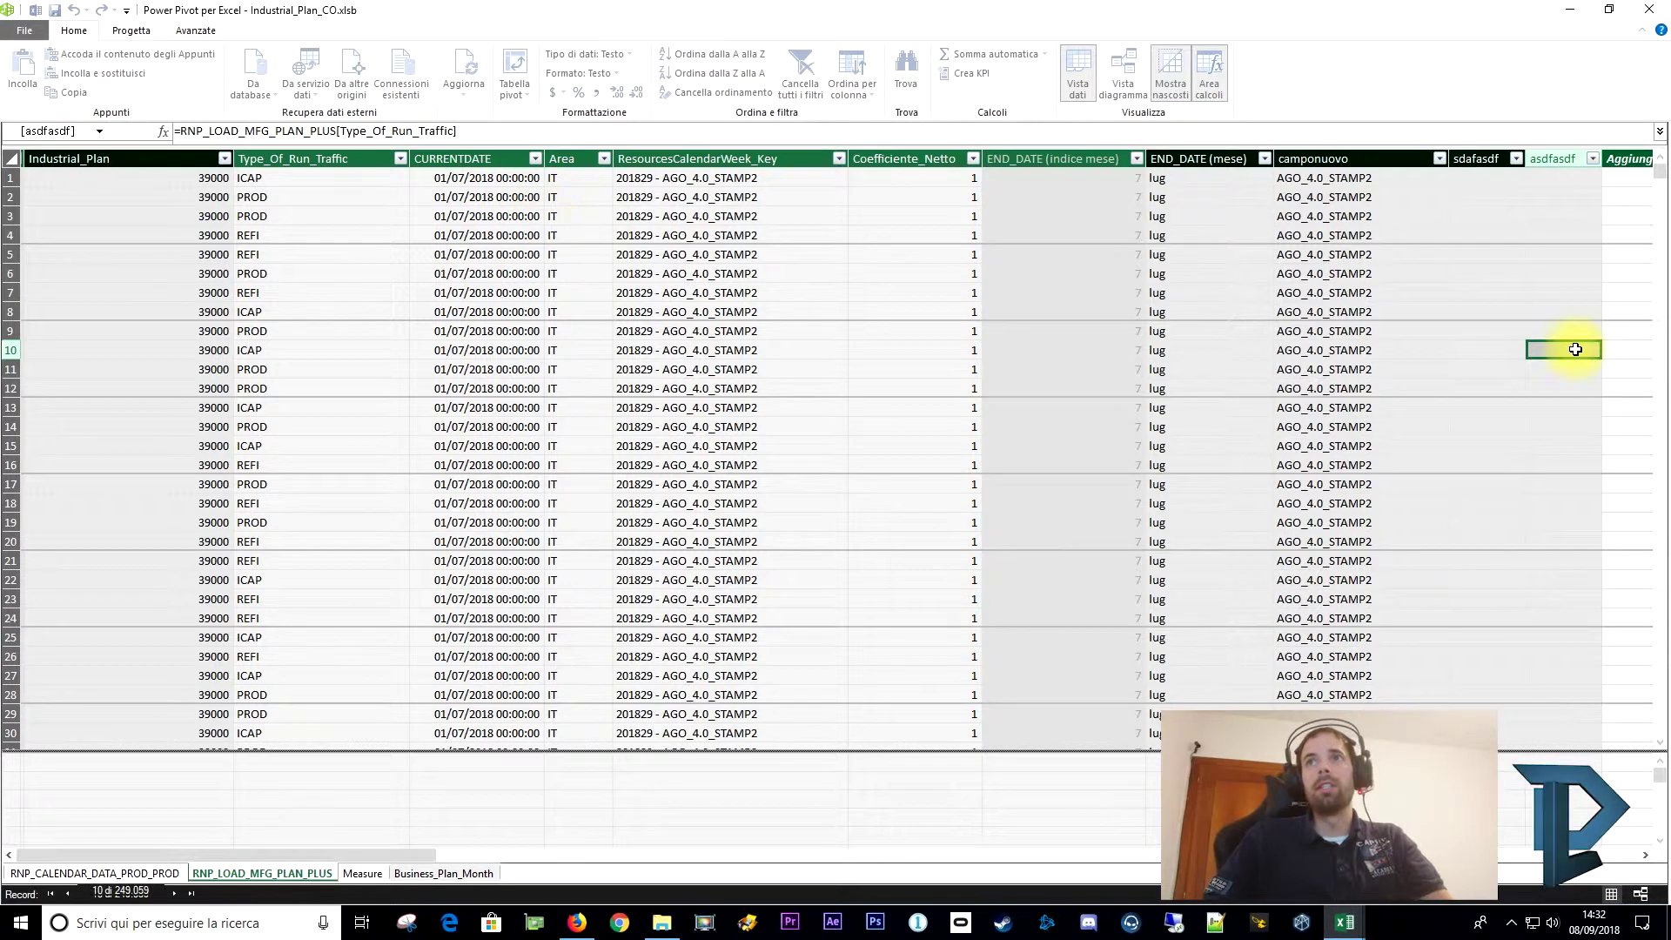
pyautogui.click(1558, 312)
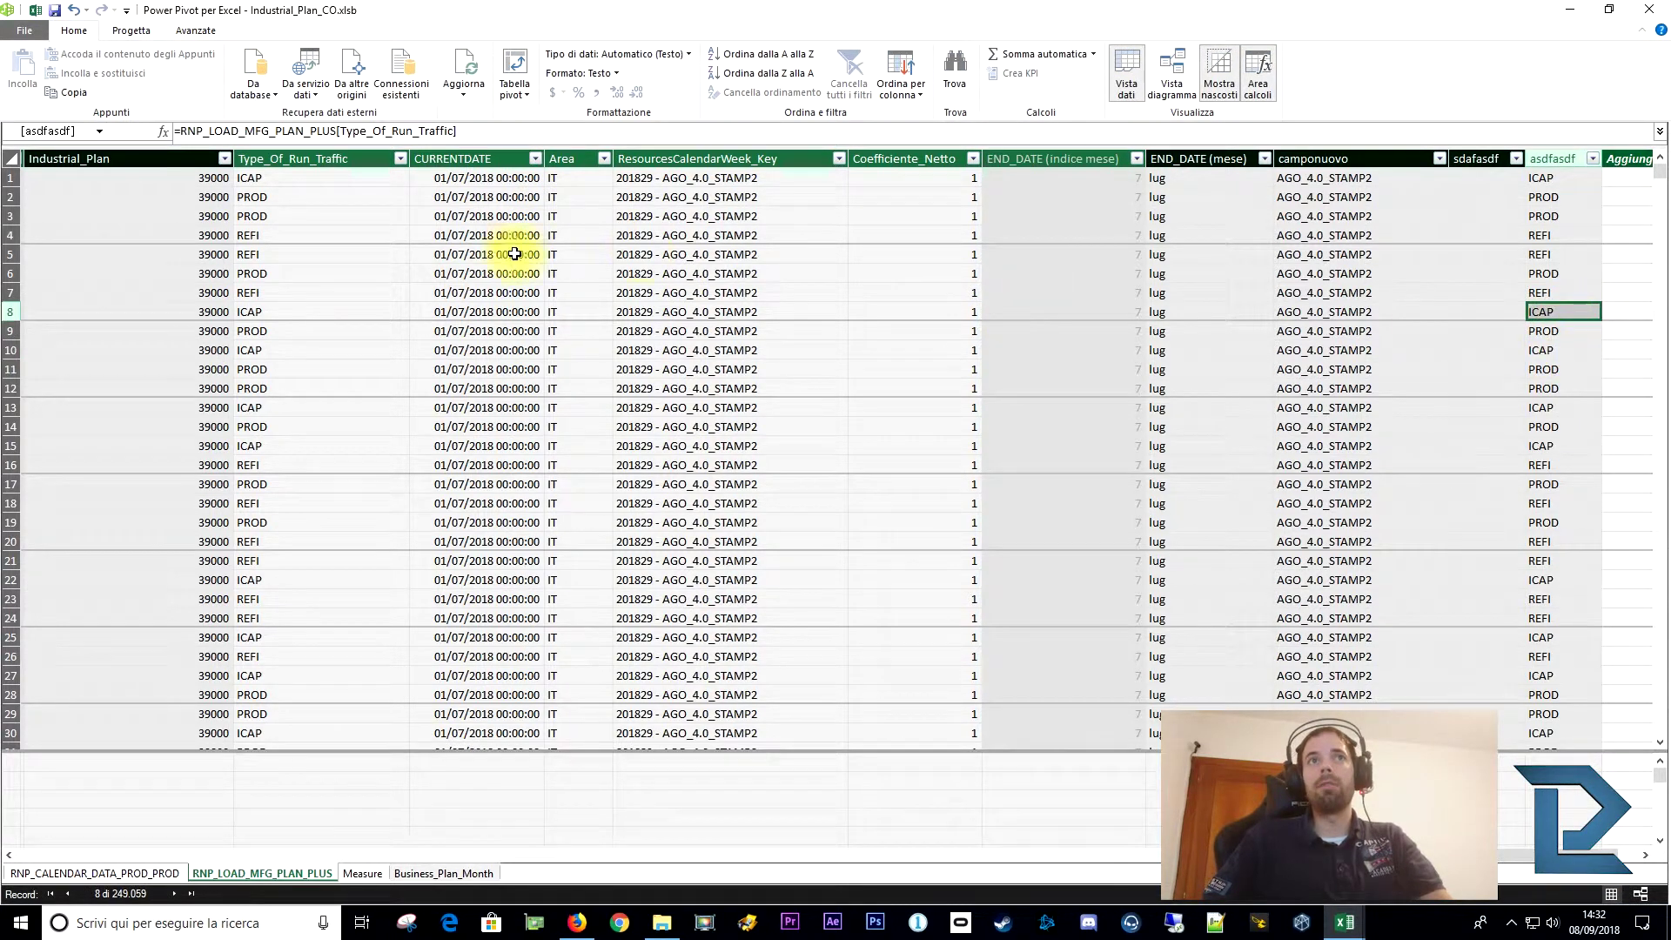
pyautogui.click(296, 311)
pyautogui.click(1538, 313)
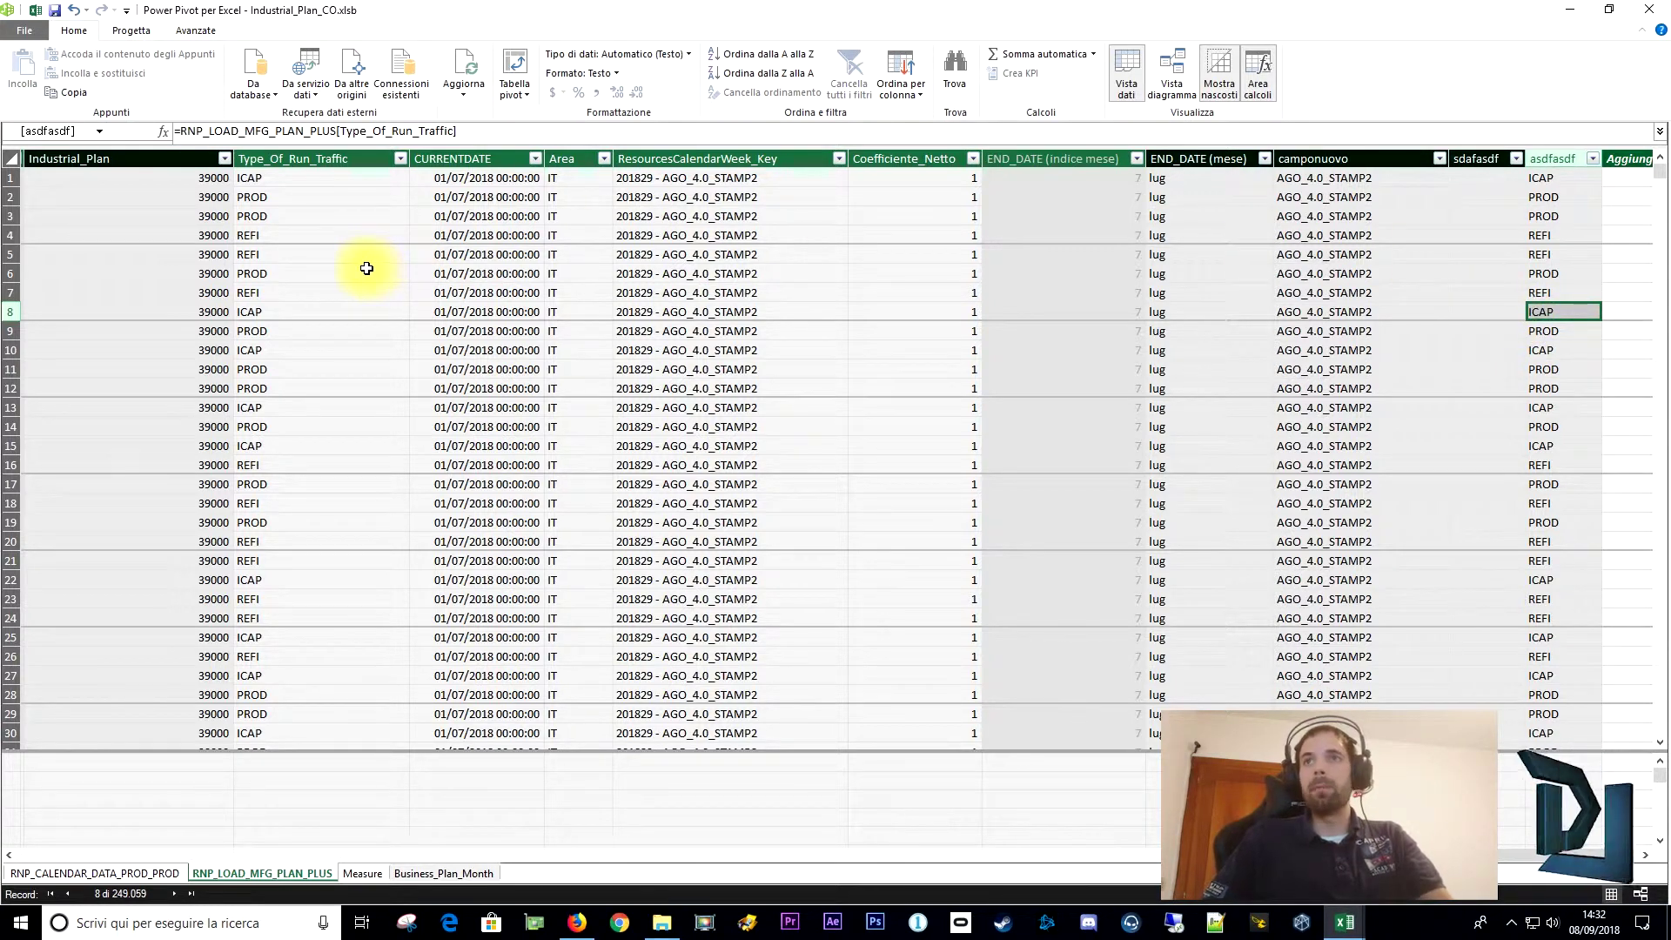
pyautogui.click(1555, 254)
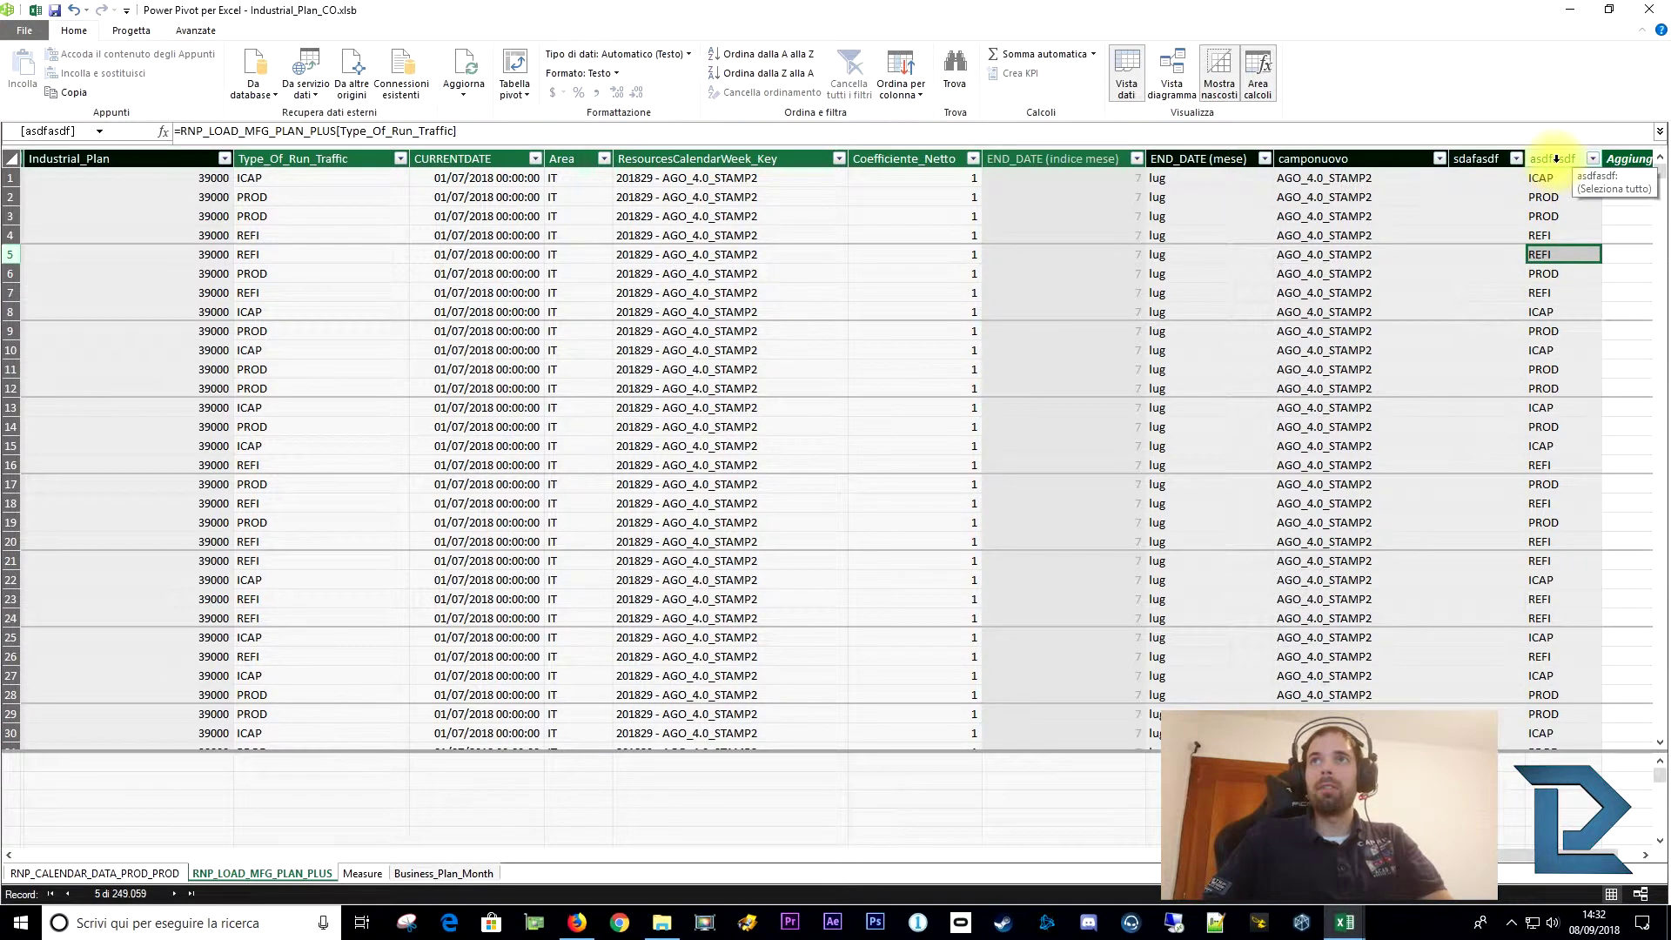
pyautogui.click(1556, 158)
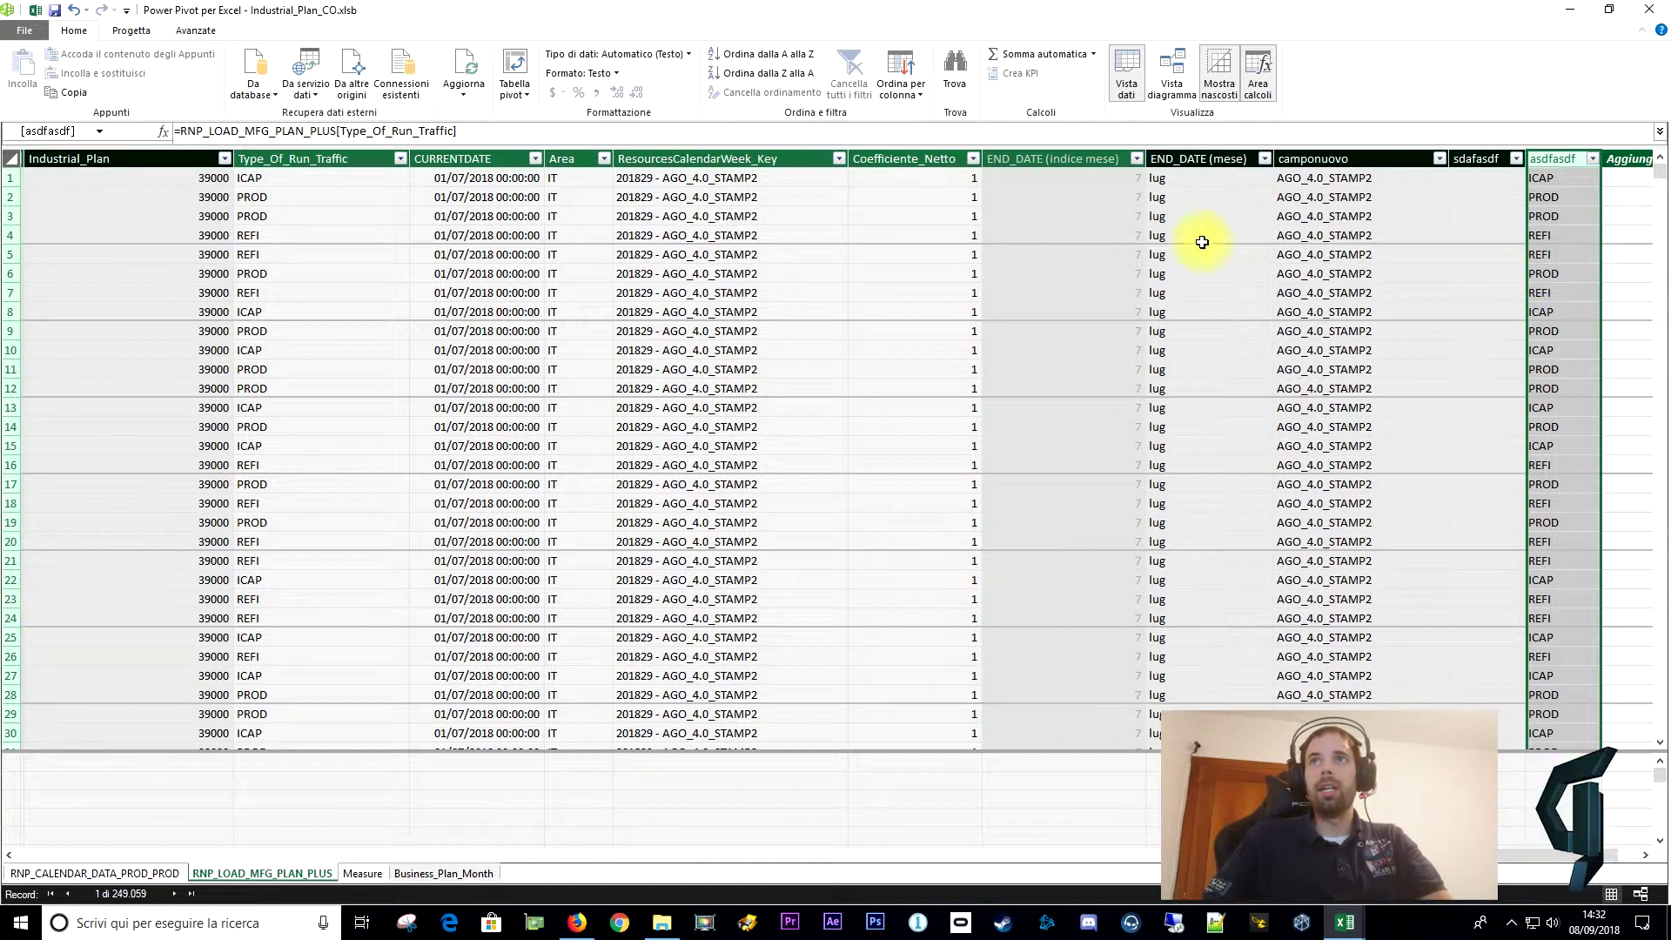
pyautogui.click(1540, 198)
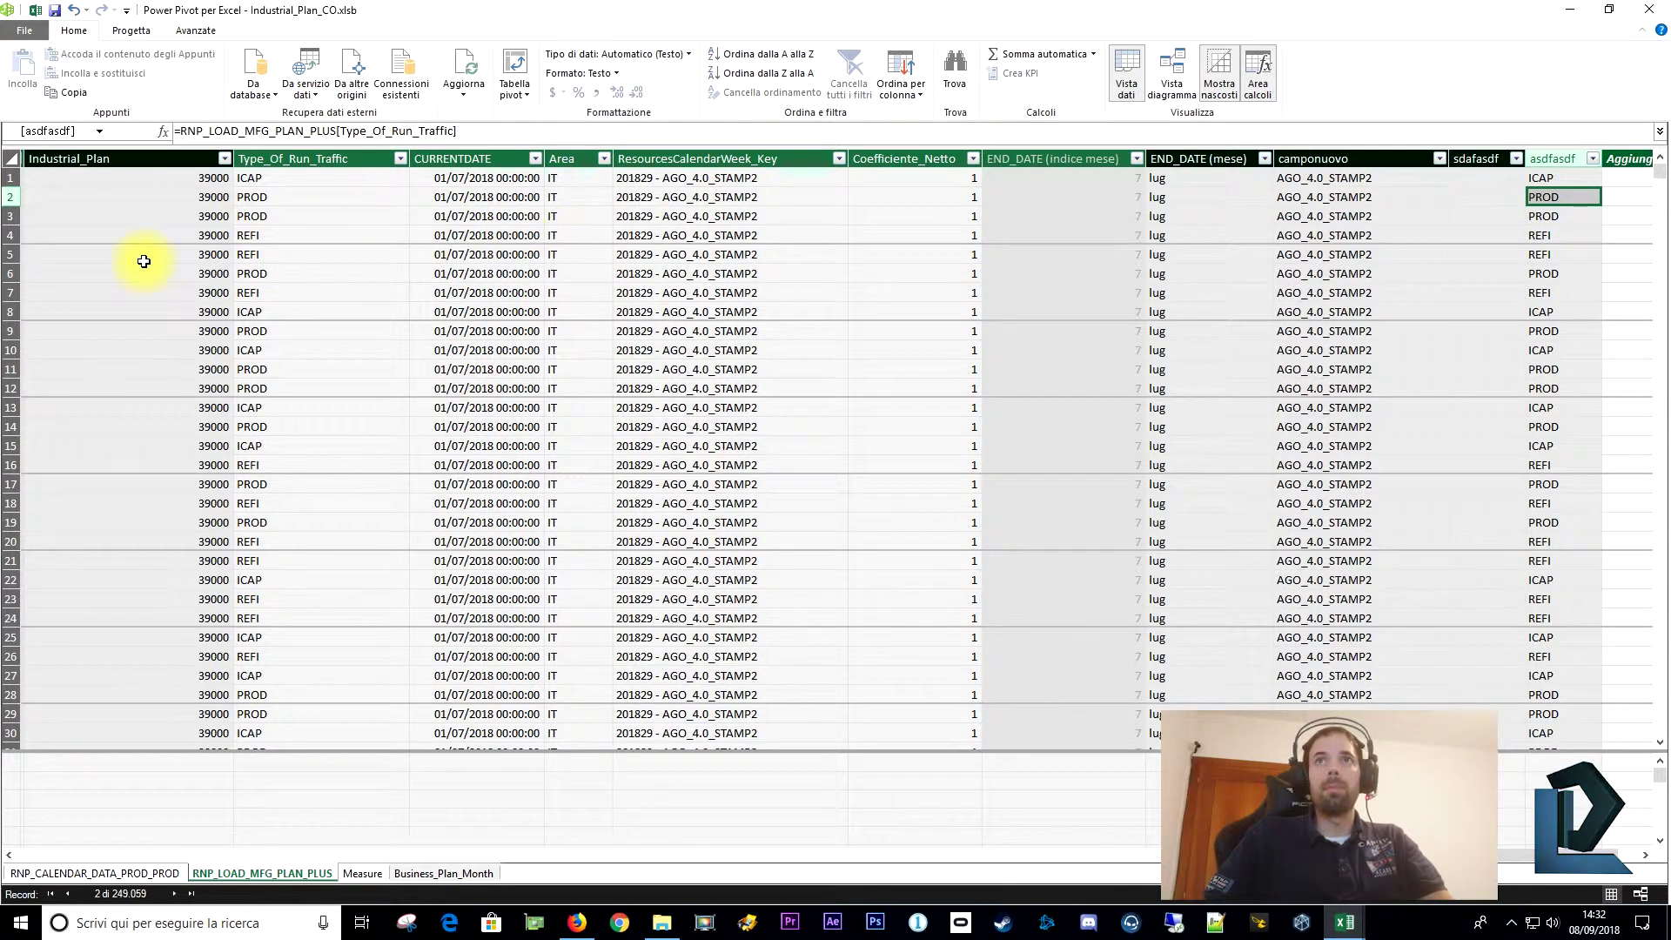
pyautogui.click(1178, 216)
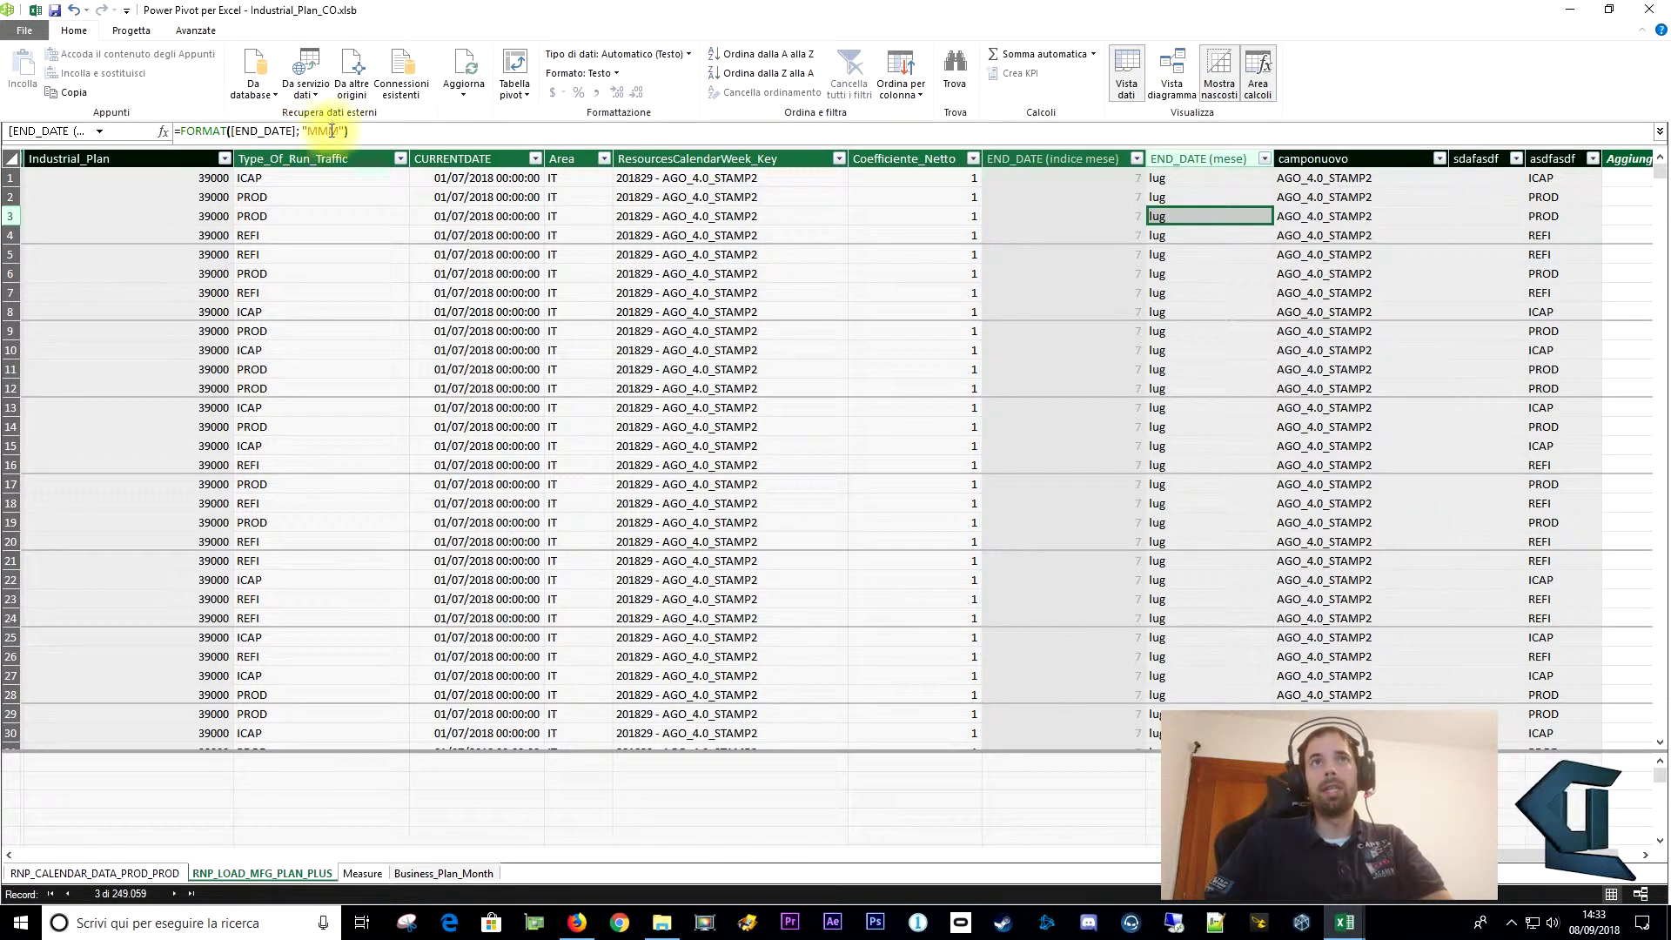
pyautogui.click(1172, 261)
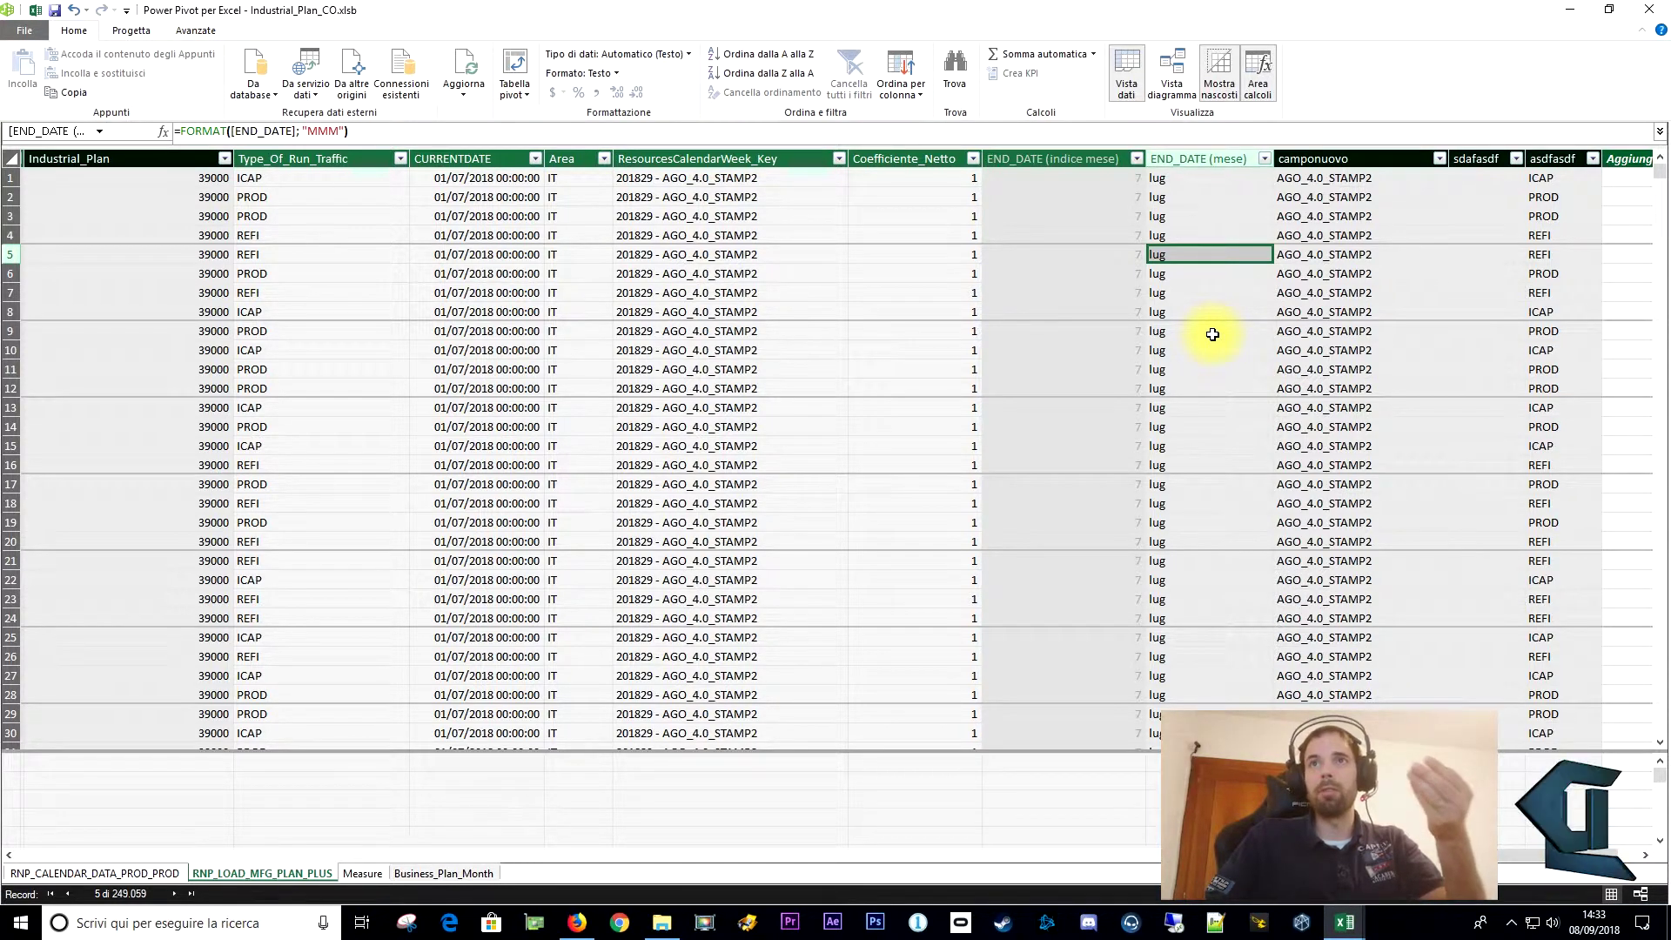
pyautogui.click(1164, 293)
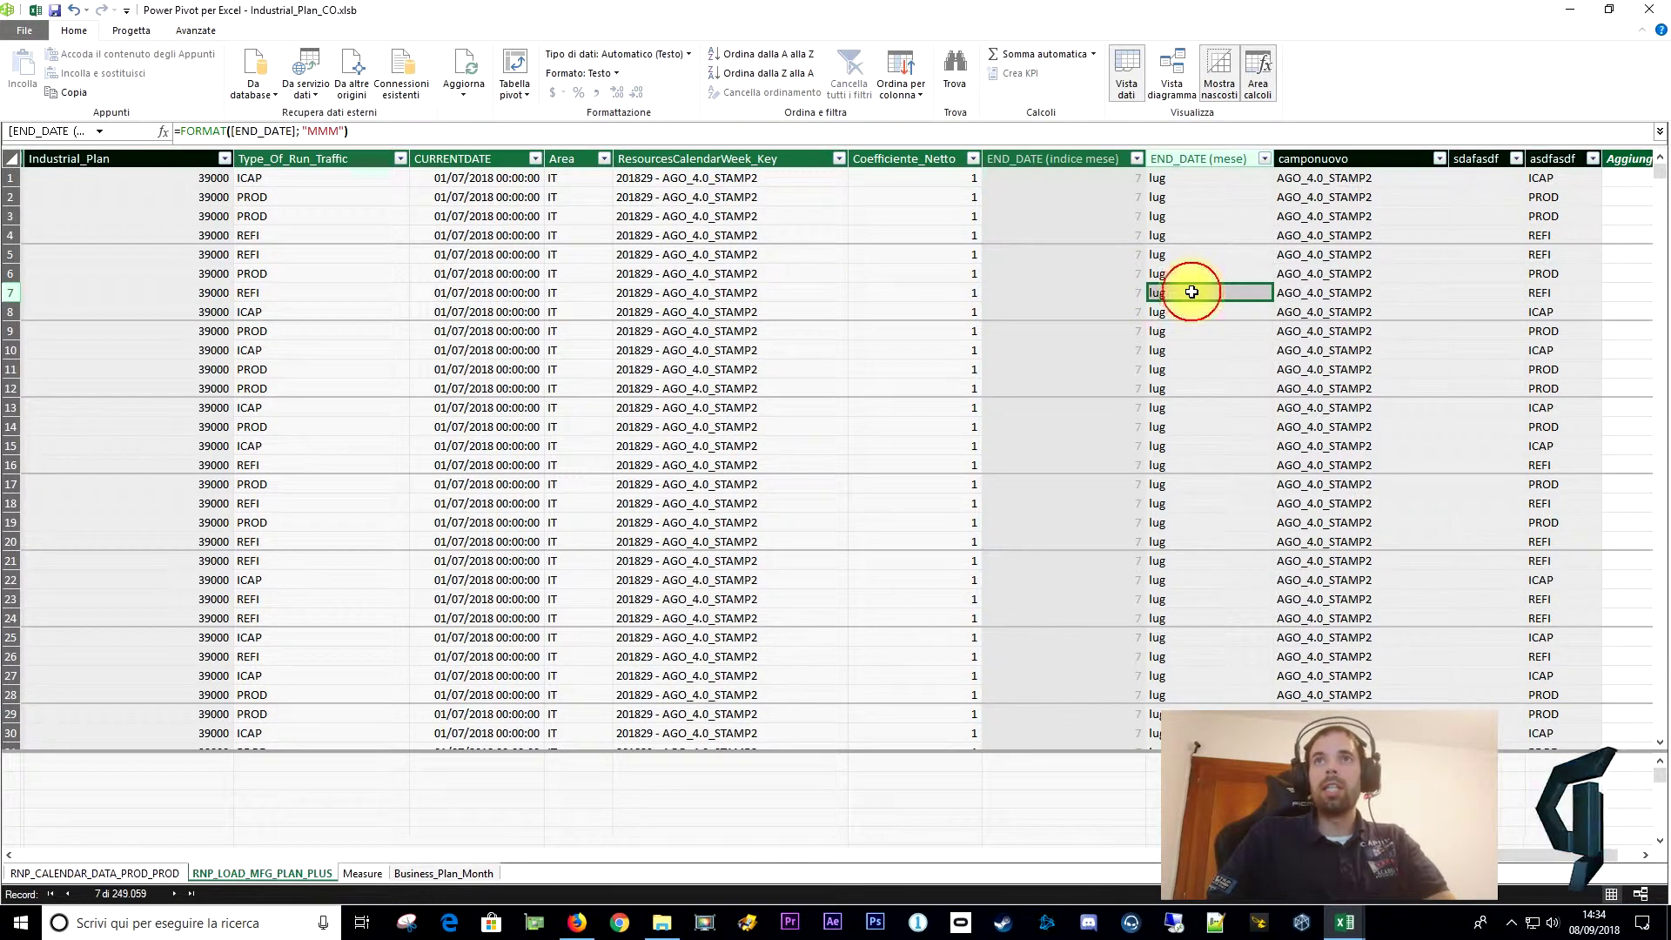
# Show the model diagram from the calendar table and select the load and calendar tables.
pyautogui.click(153, 874)
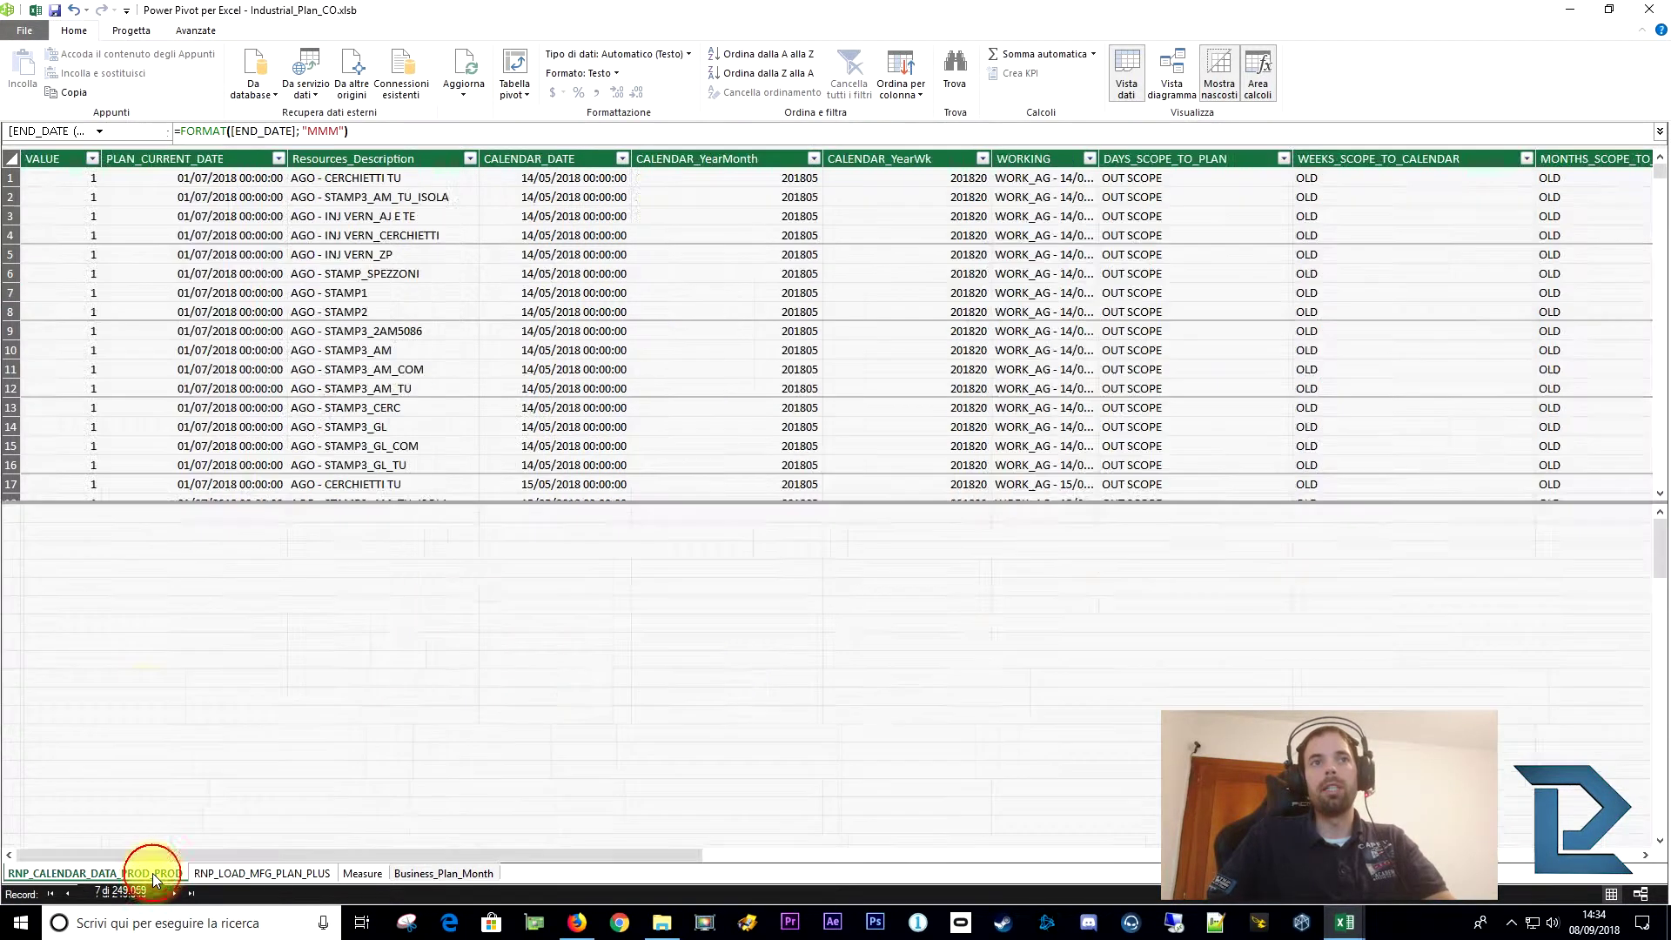
pyautogui.click(1123, 74)
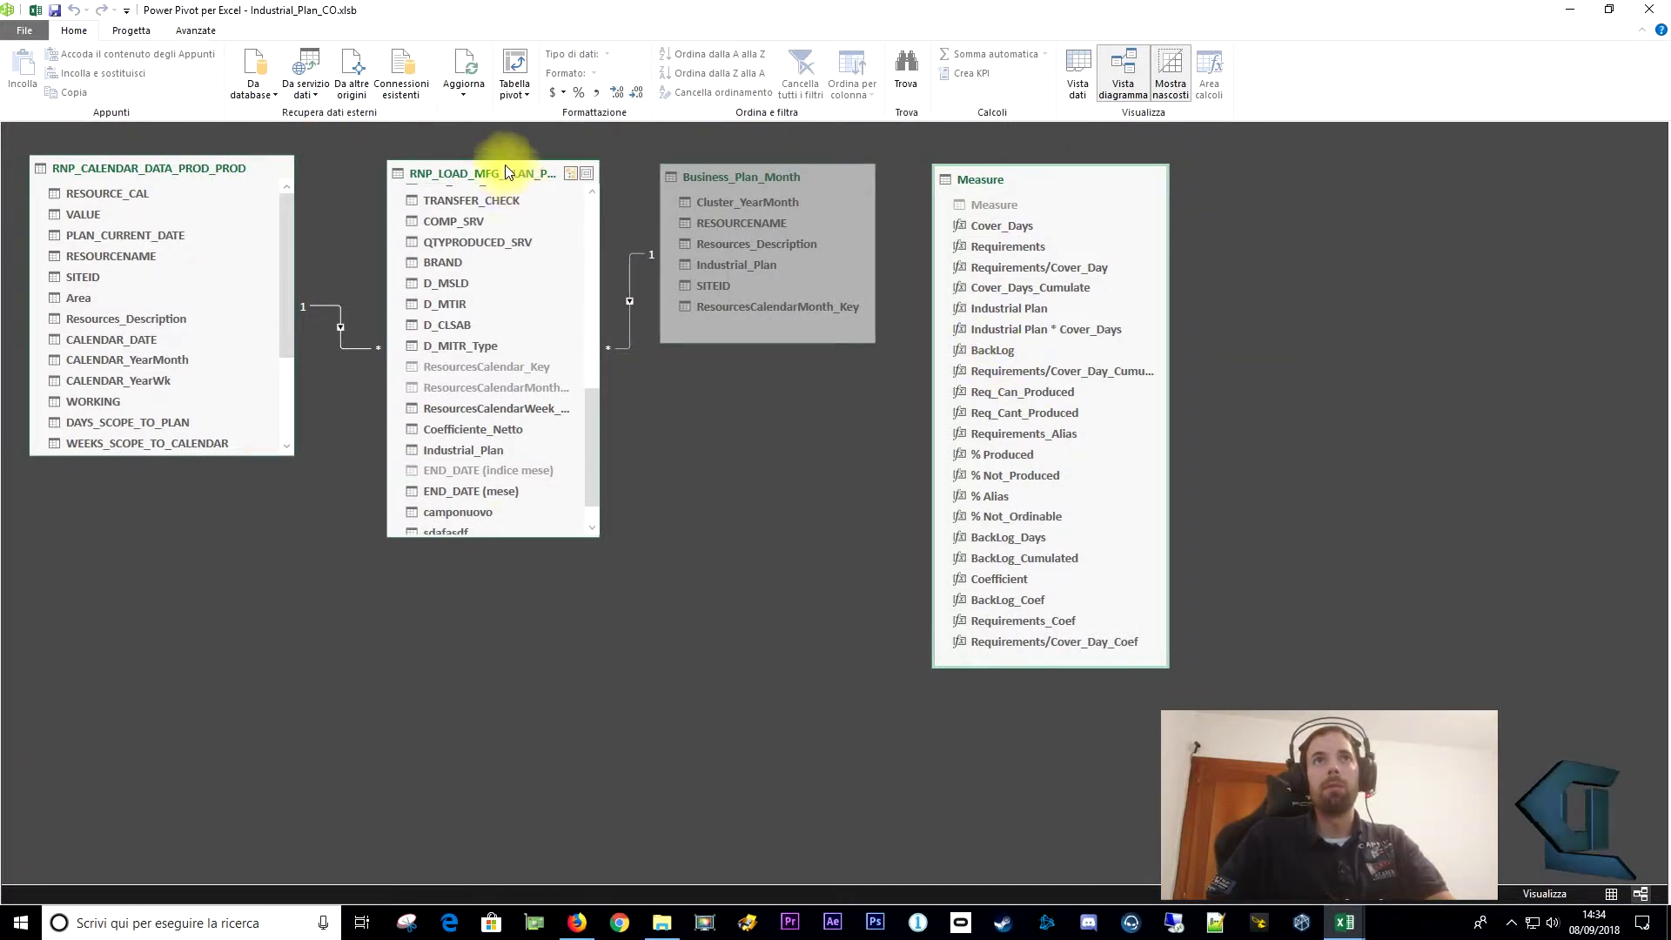
pyautogui.click(456, 172)
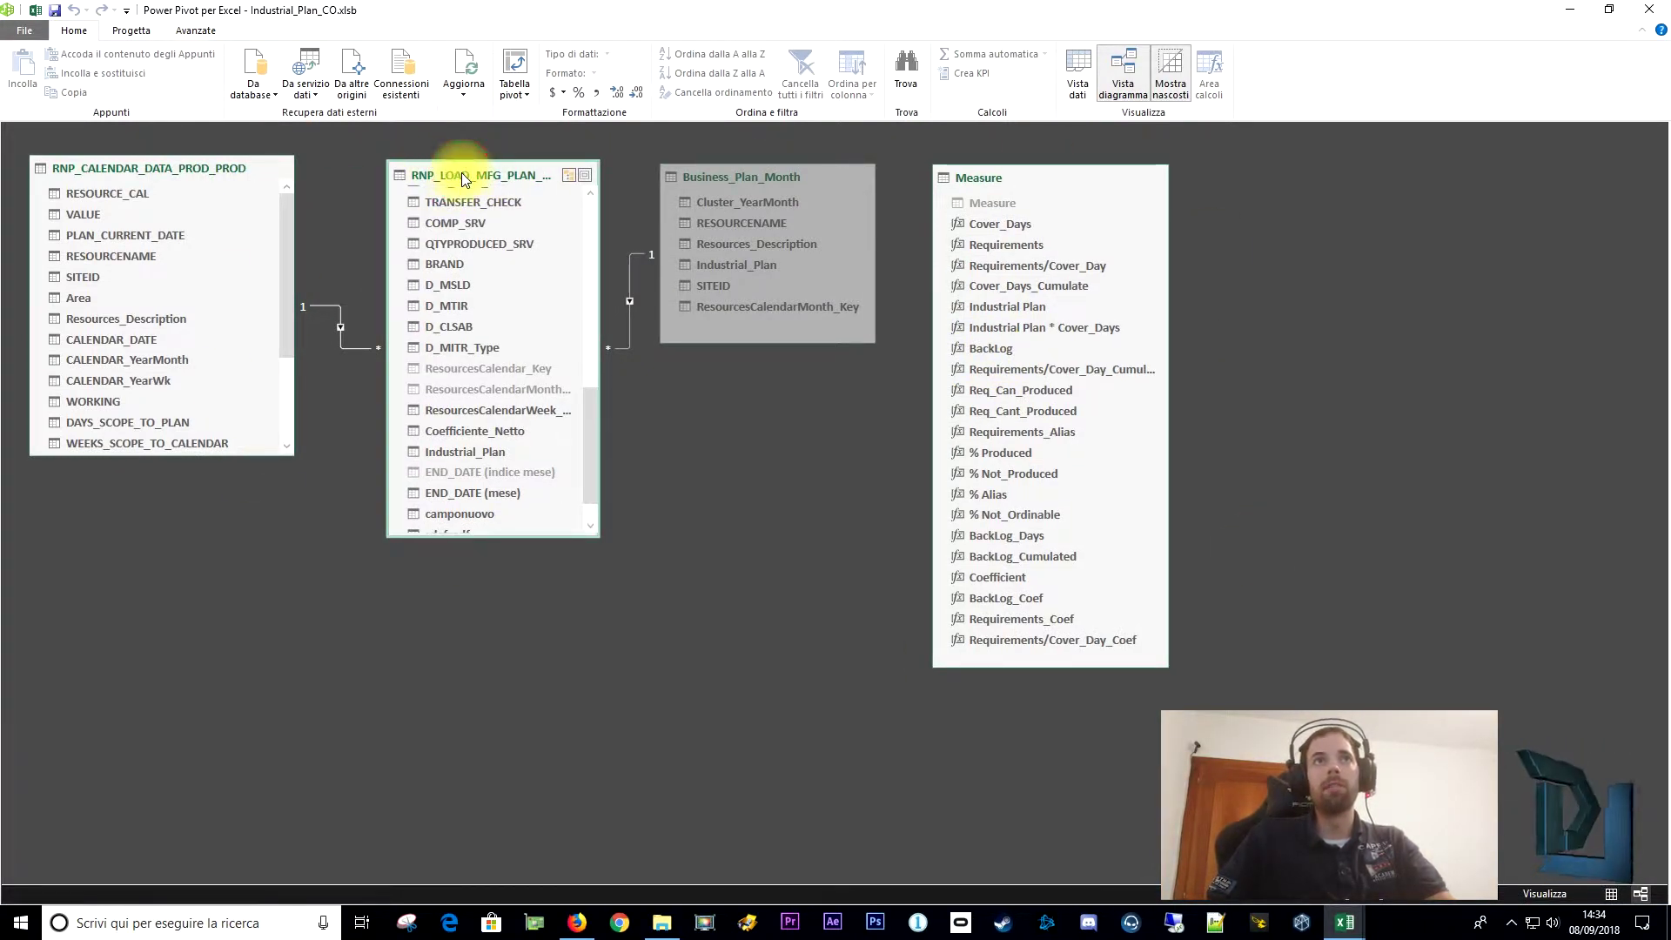
pyautogui.click(179, 300)
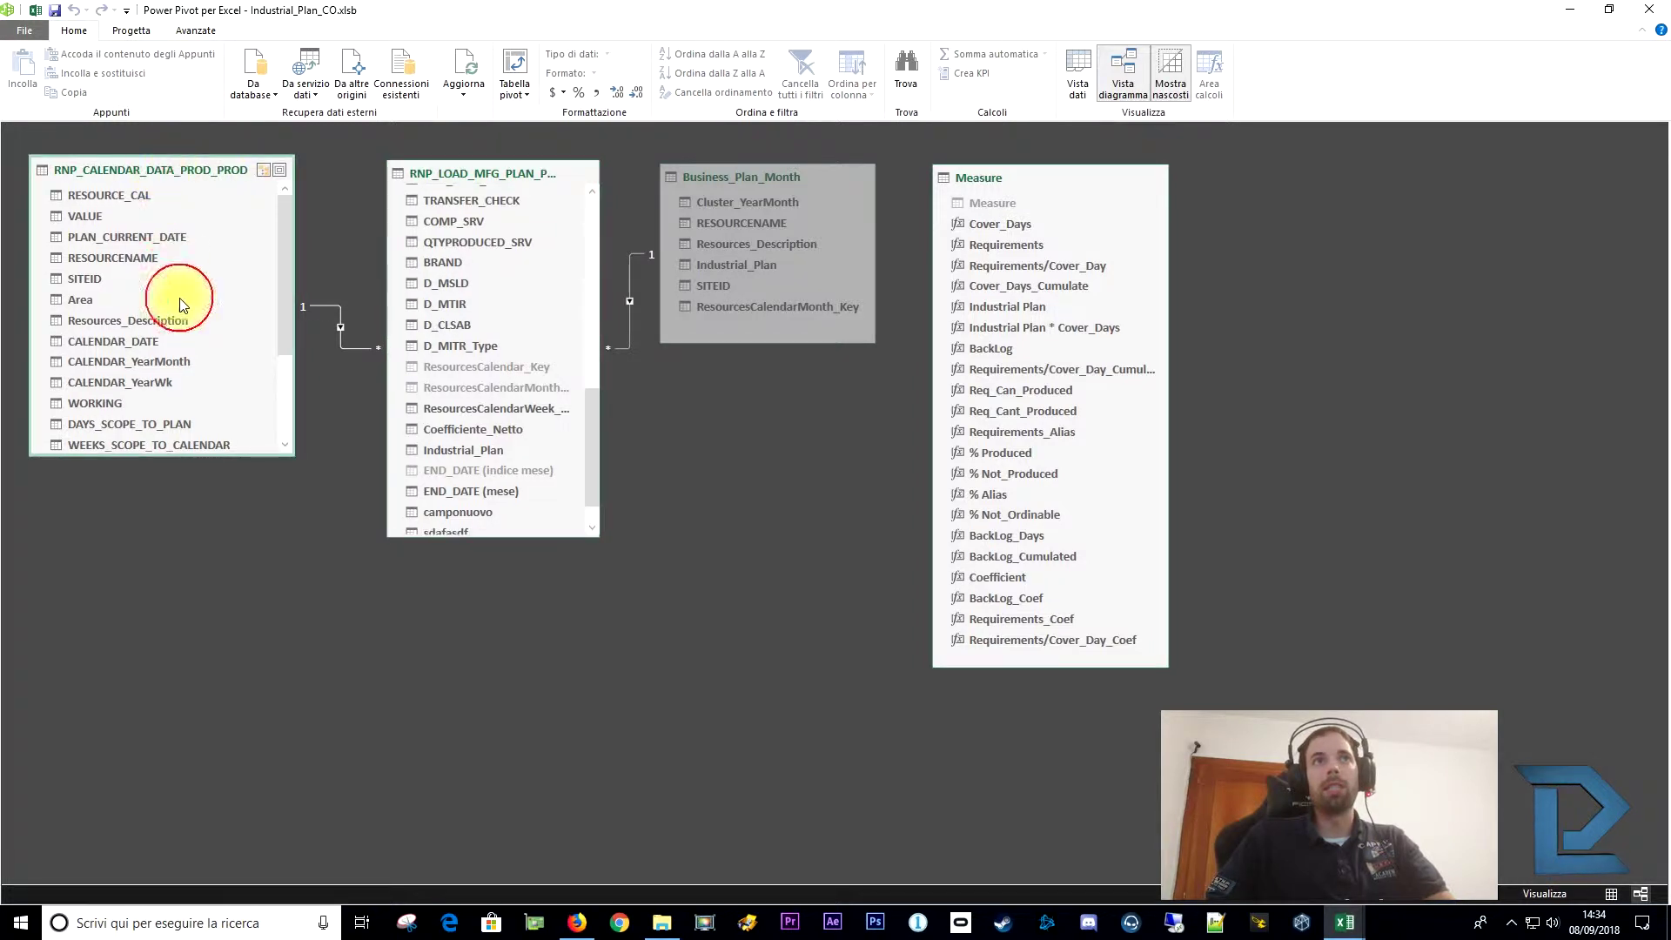
# Reposition the load plan table and move the calendar table lower in the diagram.
pyautogui.moveTo(483, 179); pyautogui.dragTo(460, 211)
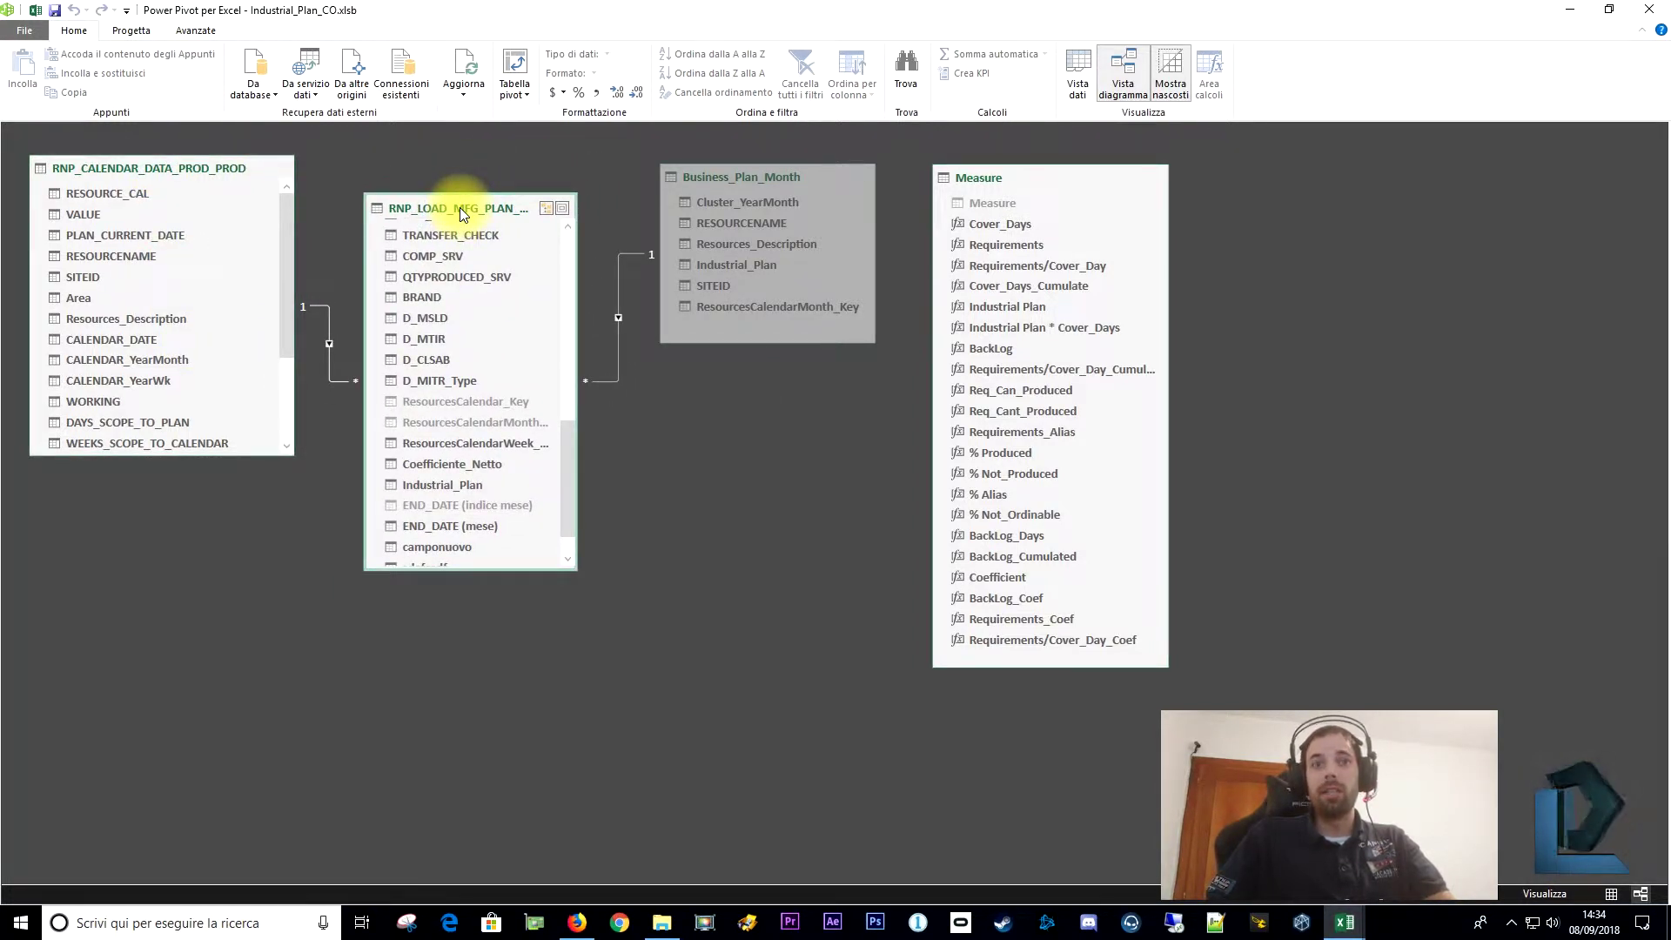
pyautogui.moveTo(459, 207); pyautogui.dragTo(468, 195)
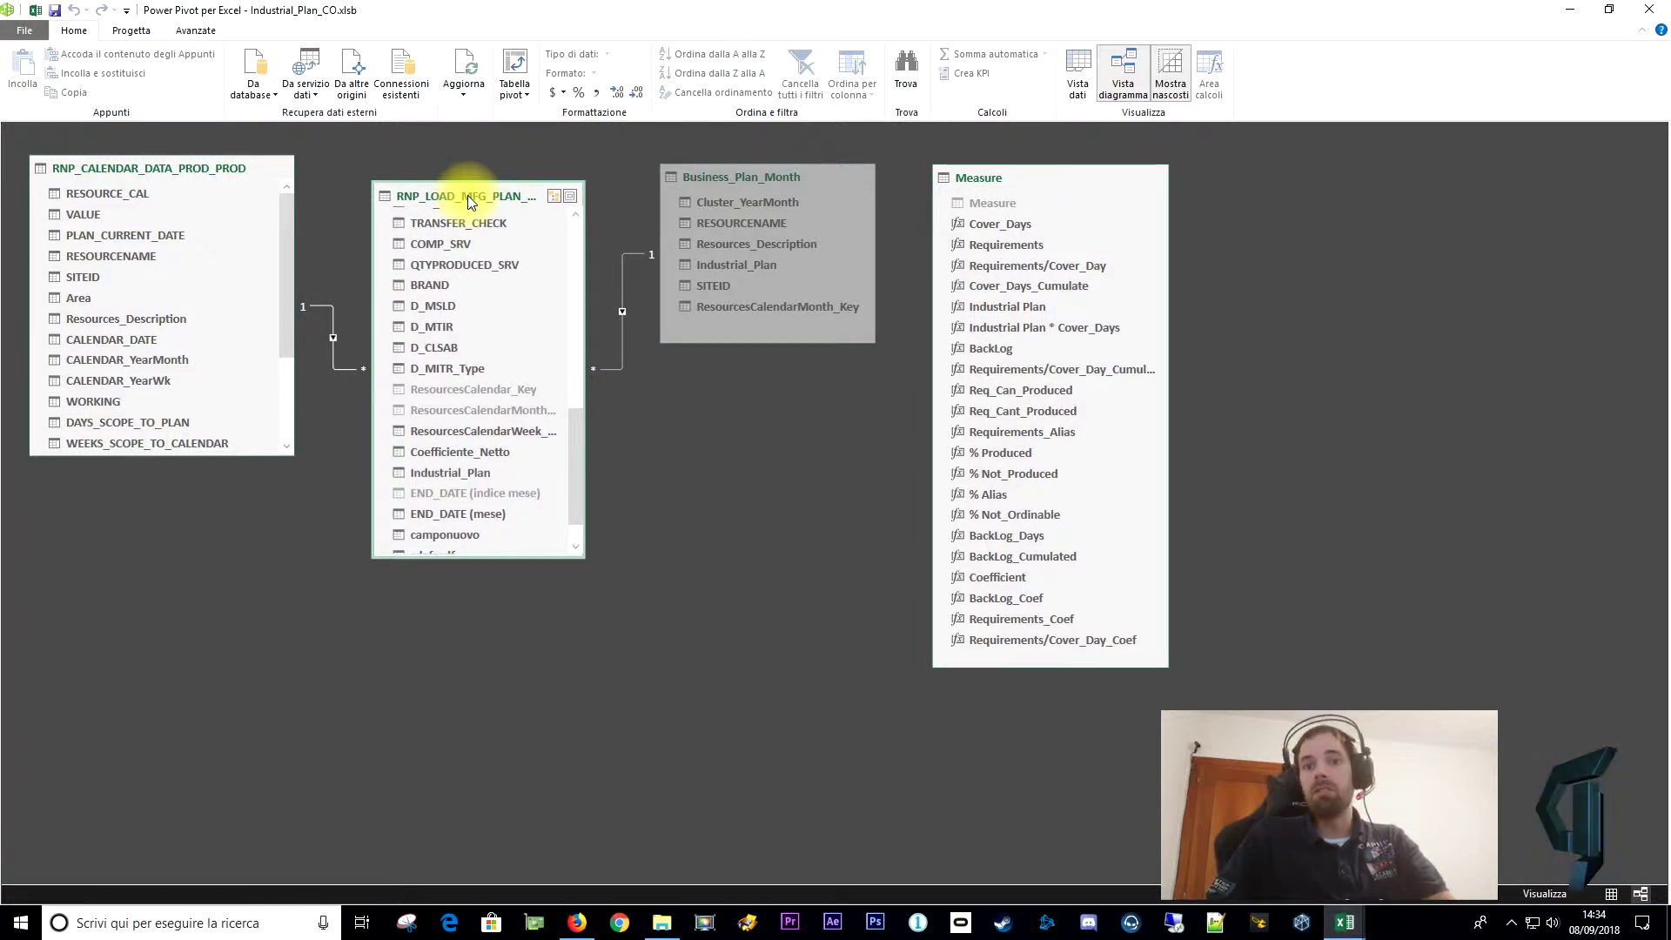
pyautogui.moveTo(149, 169)
pyautogui.moveTo(97, 173)
pyautogui.mouseDown()
pyautogui.moveTo(112, 202)
pyautogui.moveTo(180, 219)
pyautogui.mouseUp()
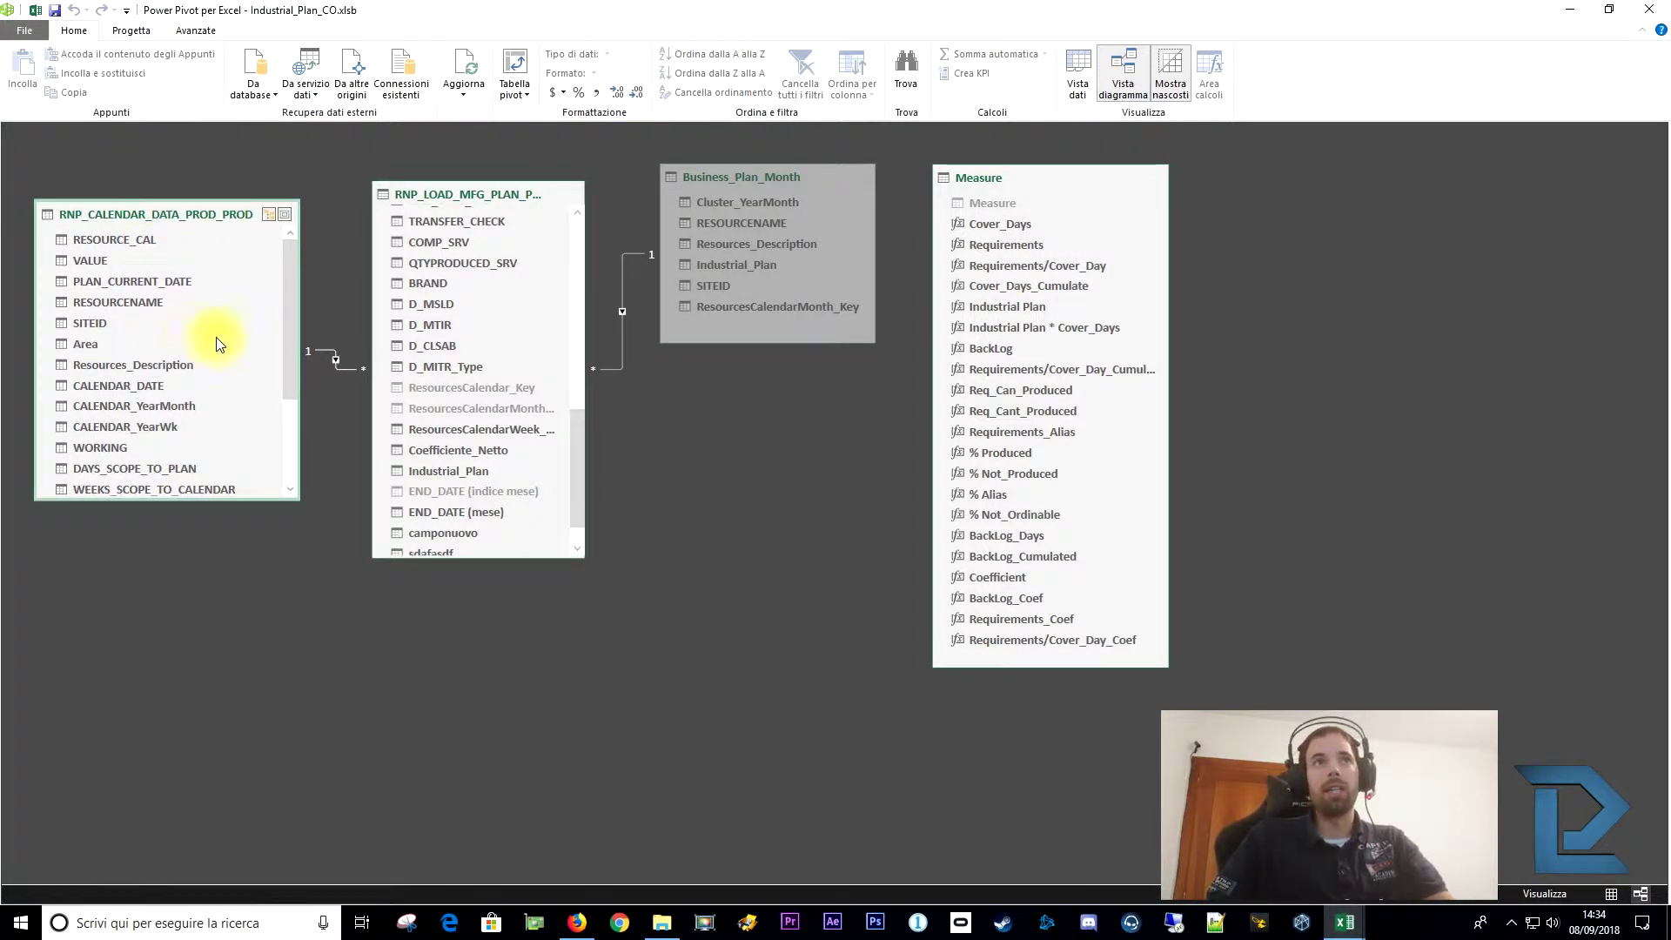
pyautogui.click(306, 357)
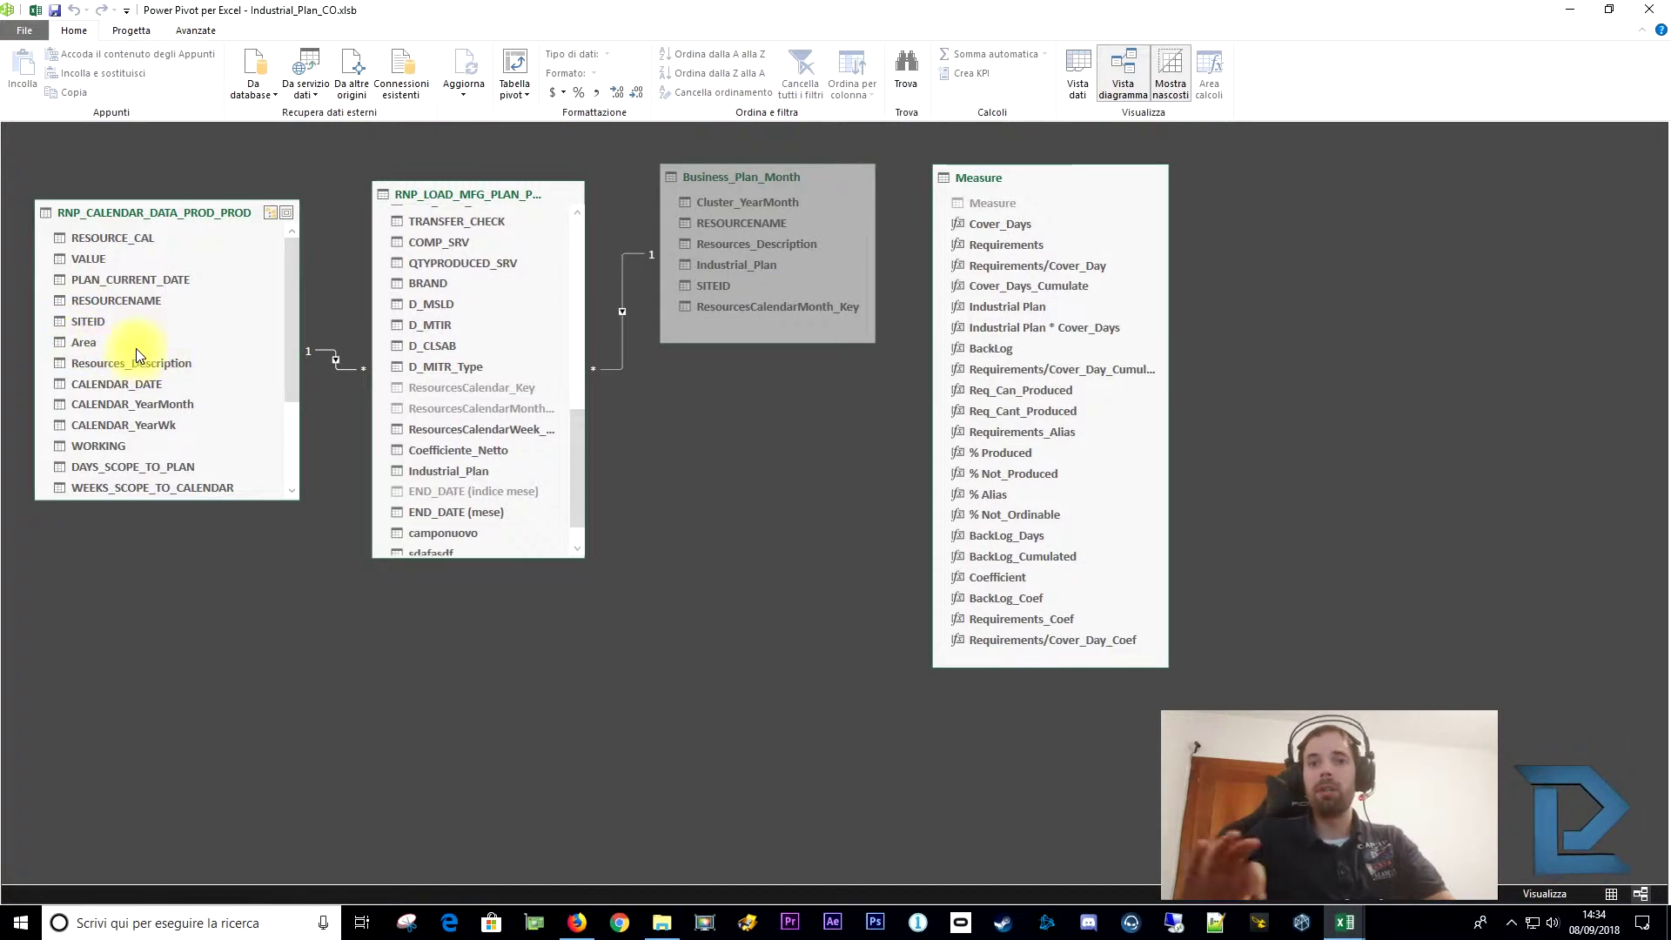
pyautogui.moveTo(487, 195); pyautogui.dragTo(496, 198)
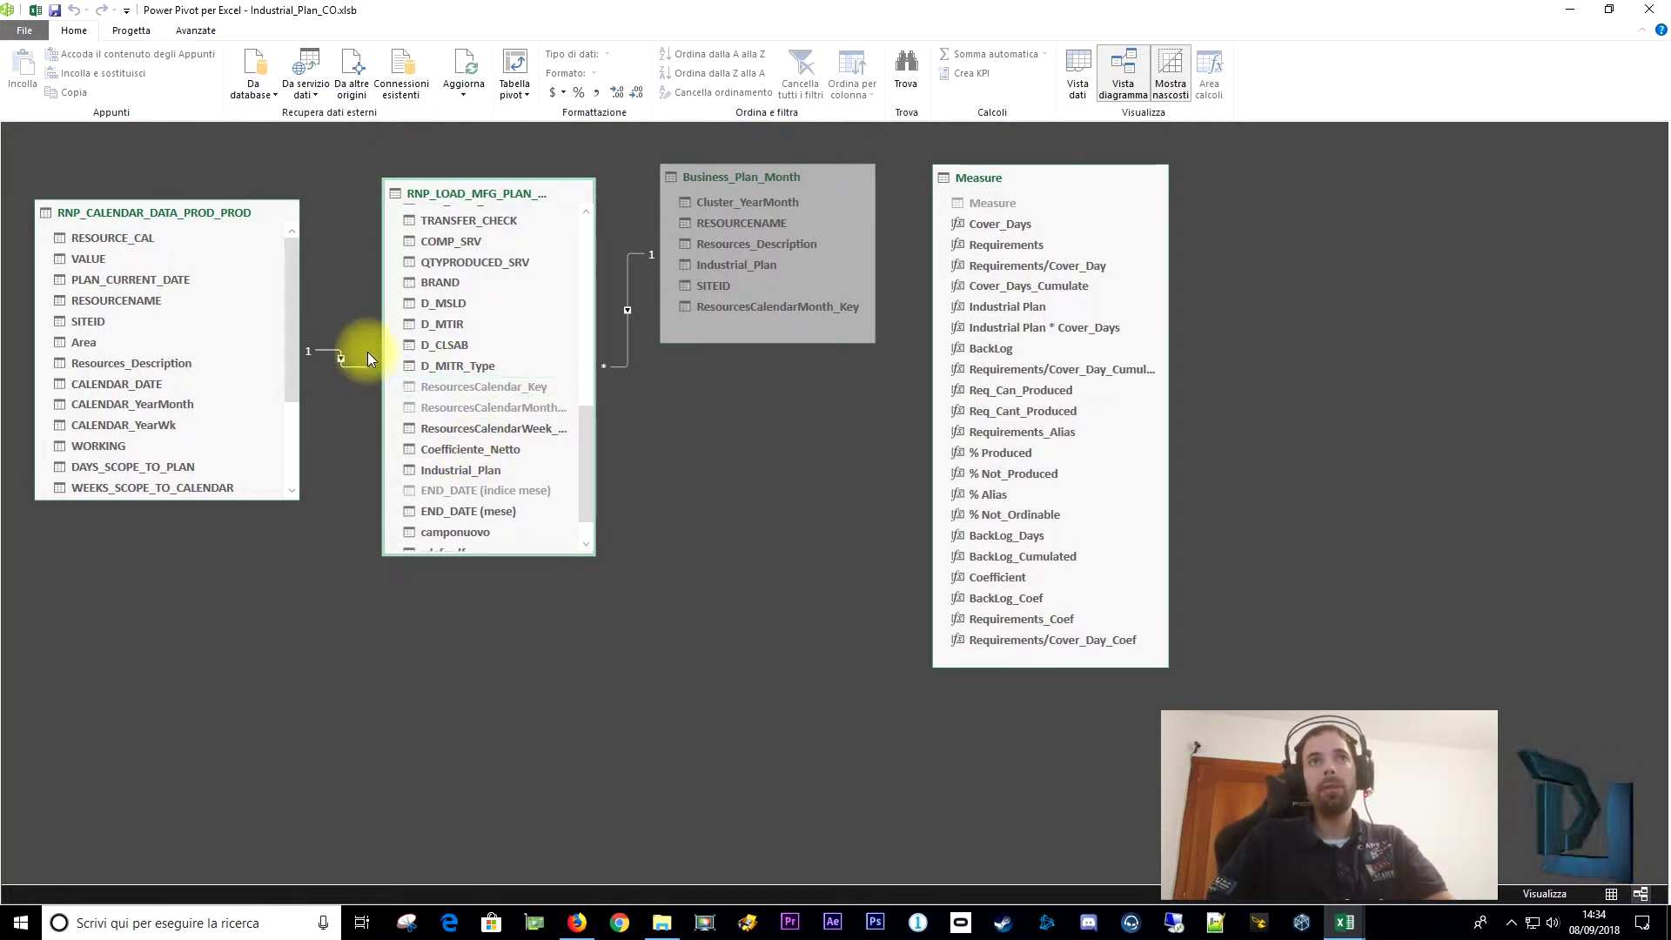
# Move the load plan table up, select its asdfasdf field, and return to data view.
pyautogui.click(467, 189)
pyautogui.moveTo(477, 193)
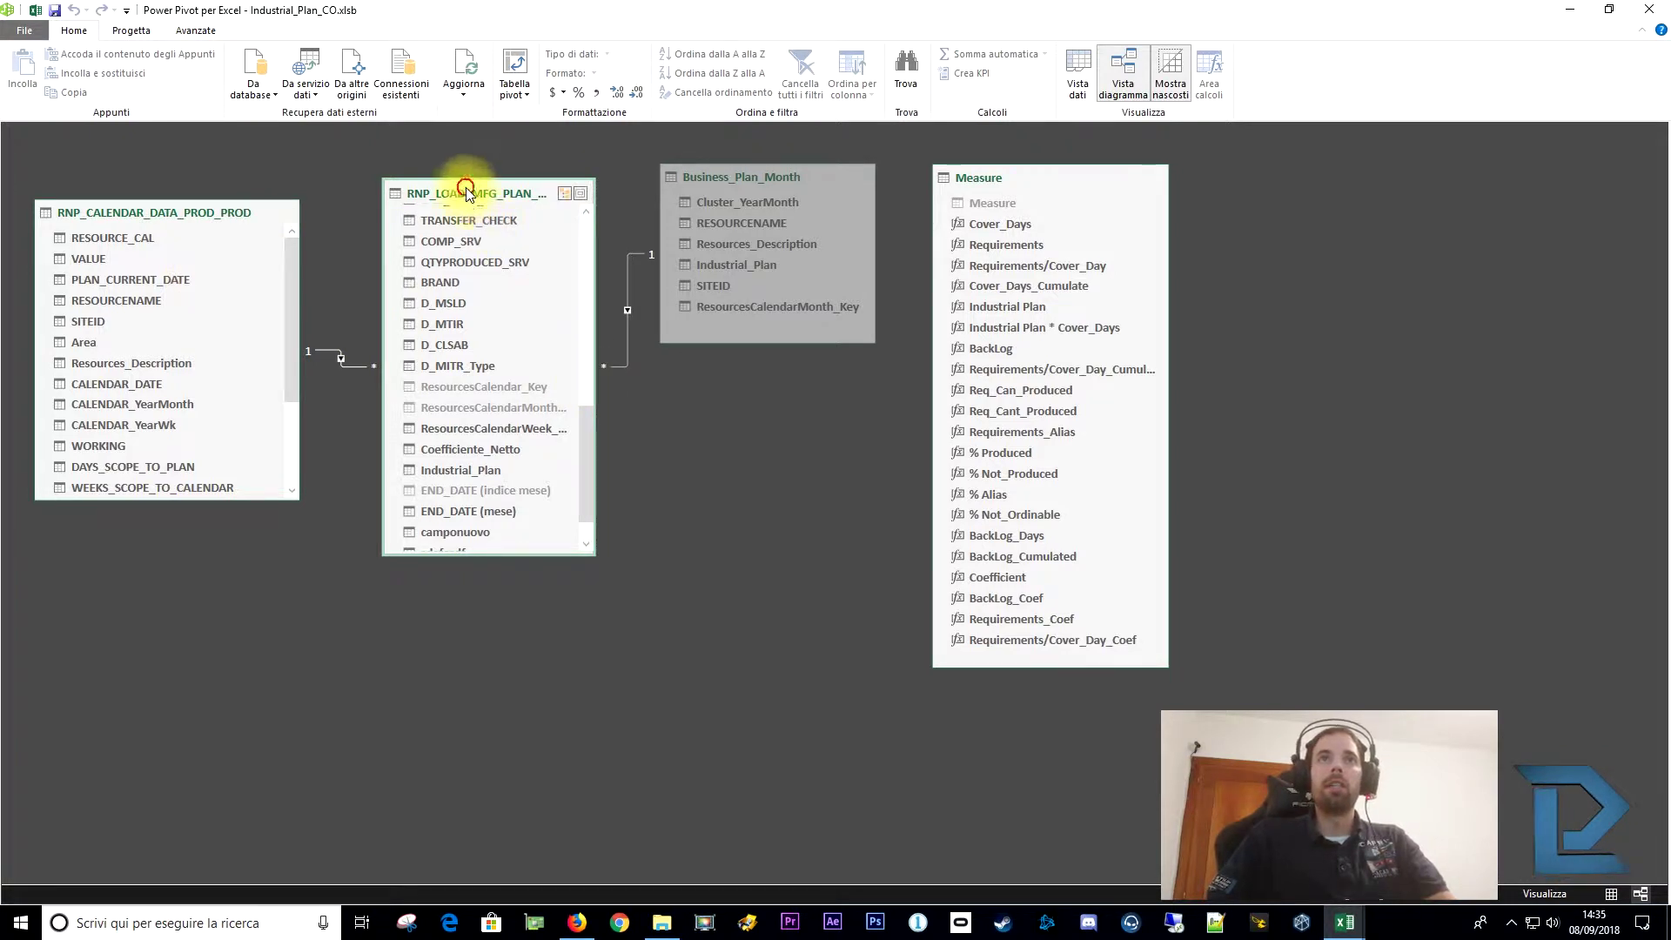
pyautogui.moveTo(466, 189); pyautogui.dragTo(461, 173)
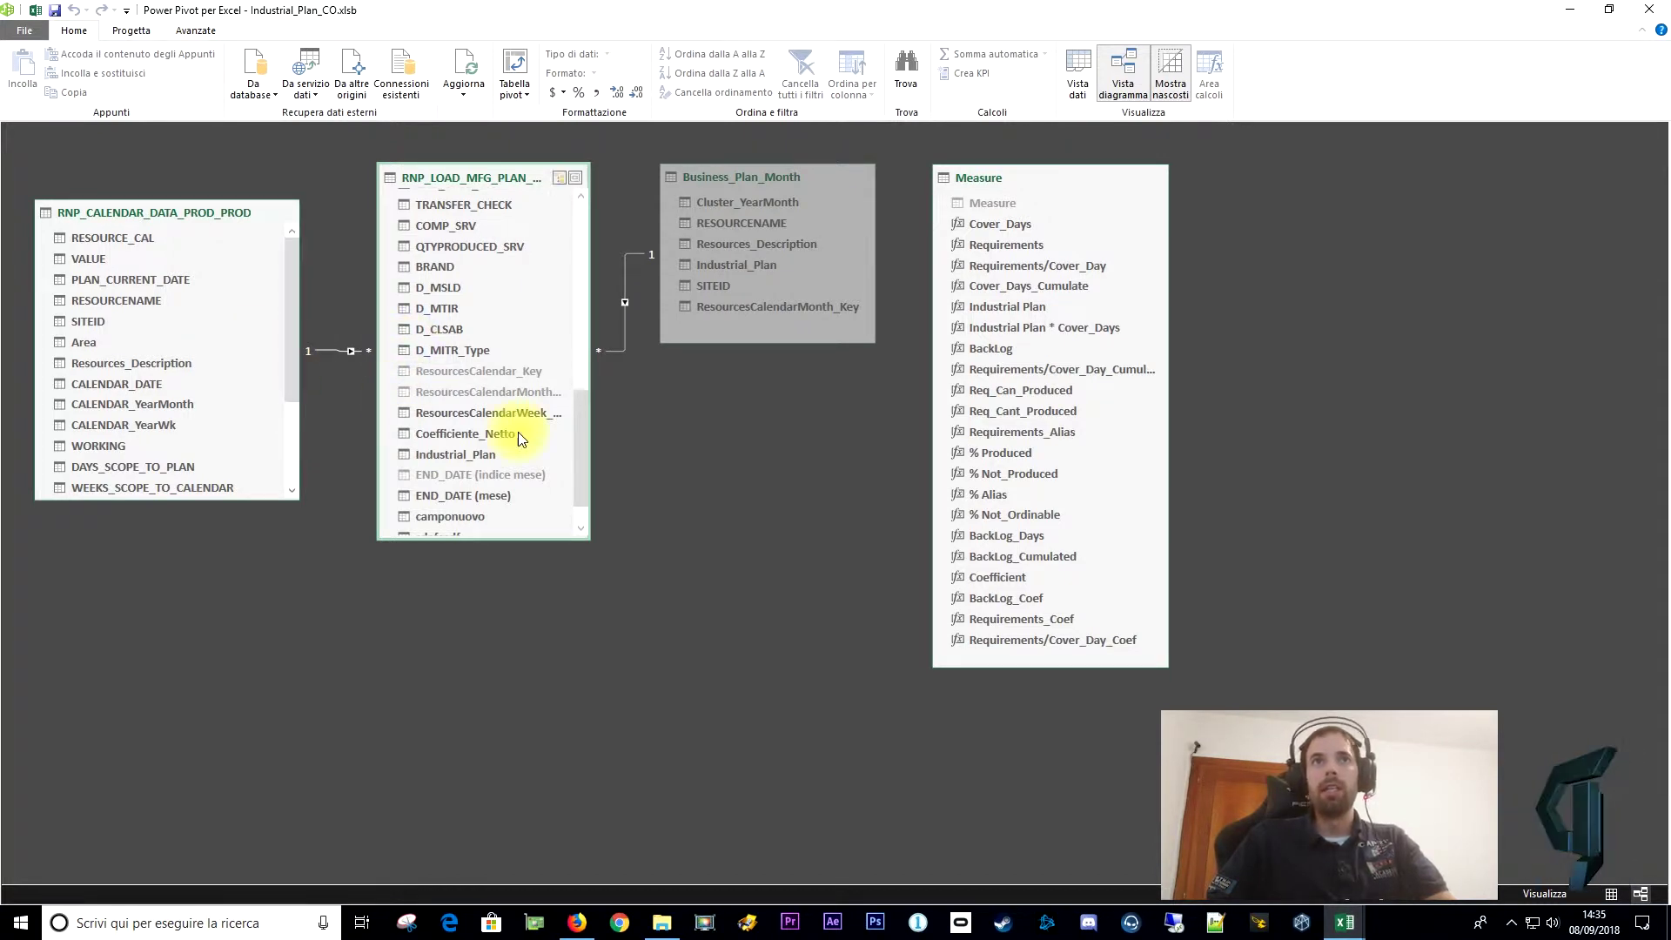
pyautogui.moveTo(578, 458); pyautogui.dragTo(582, 493)
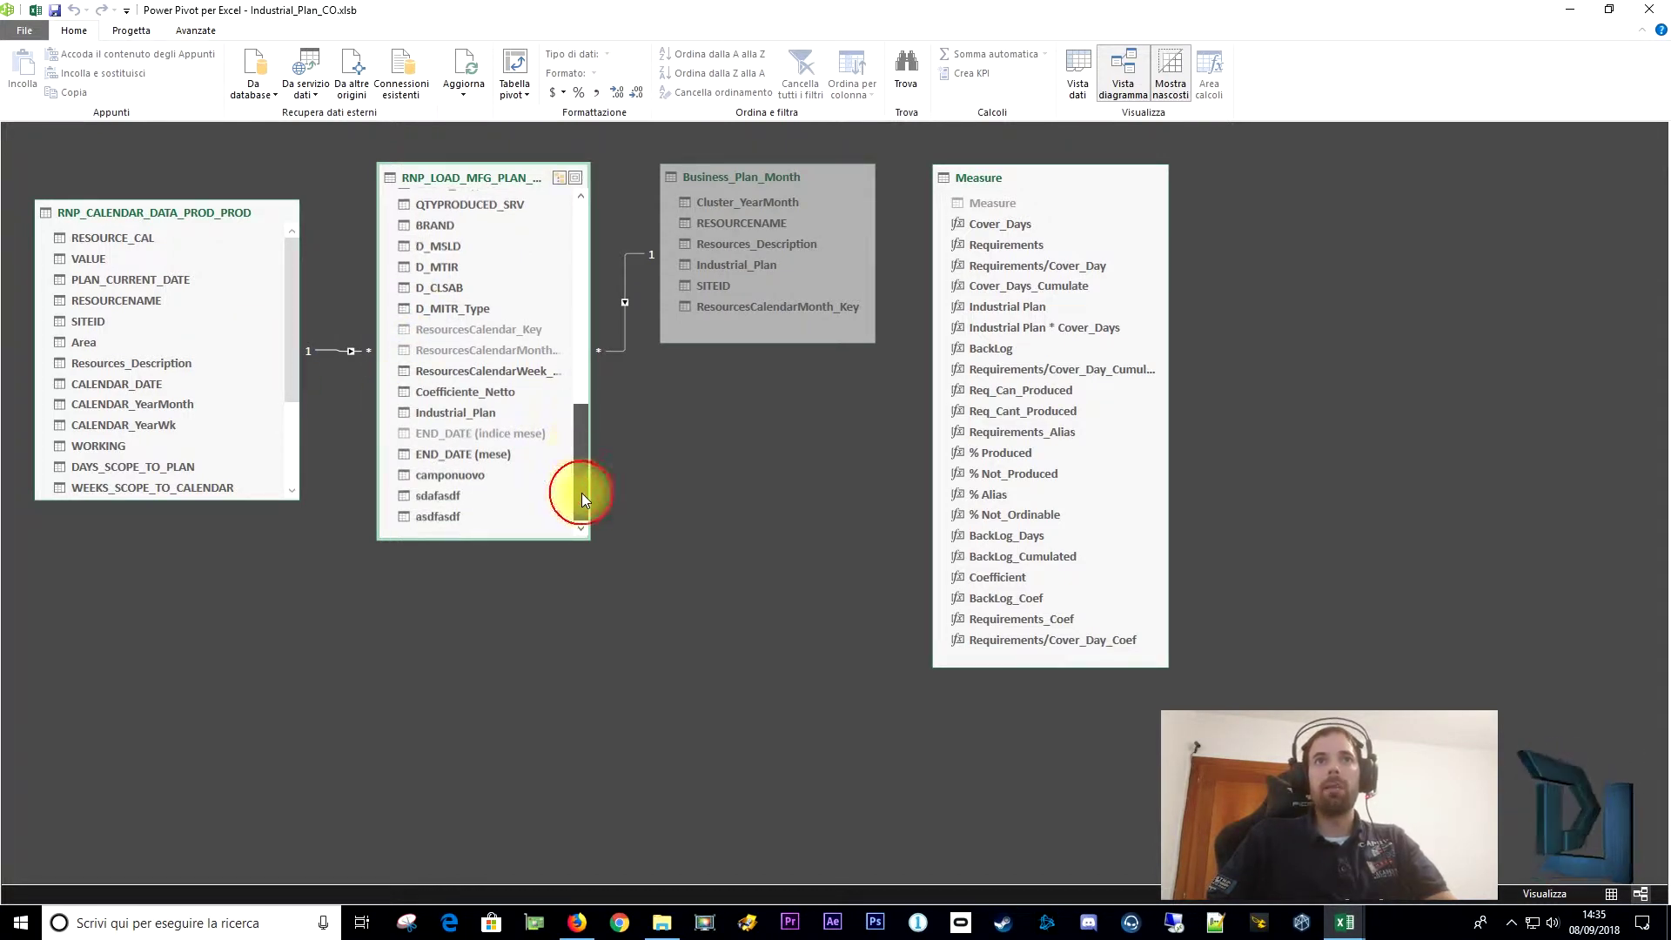
pyautogui.click(424, 522)
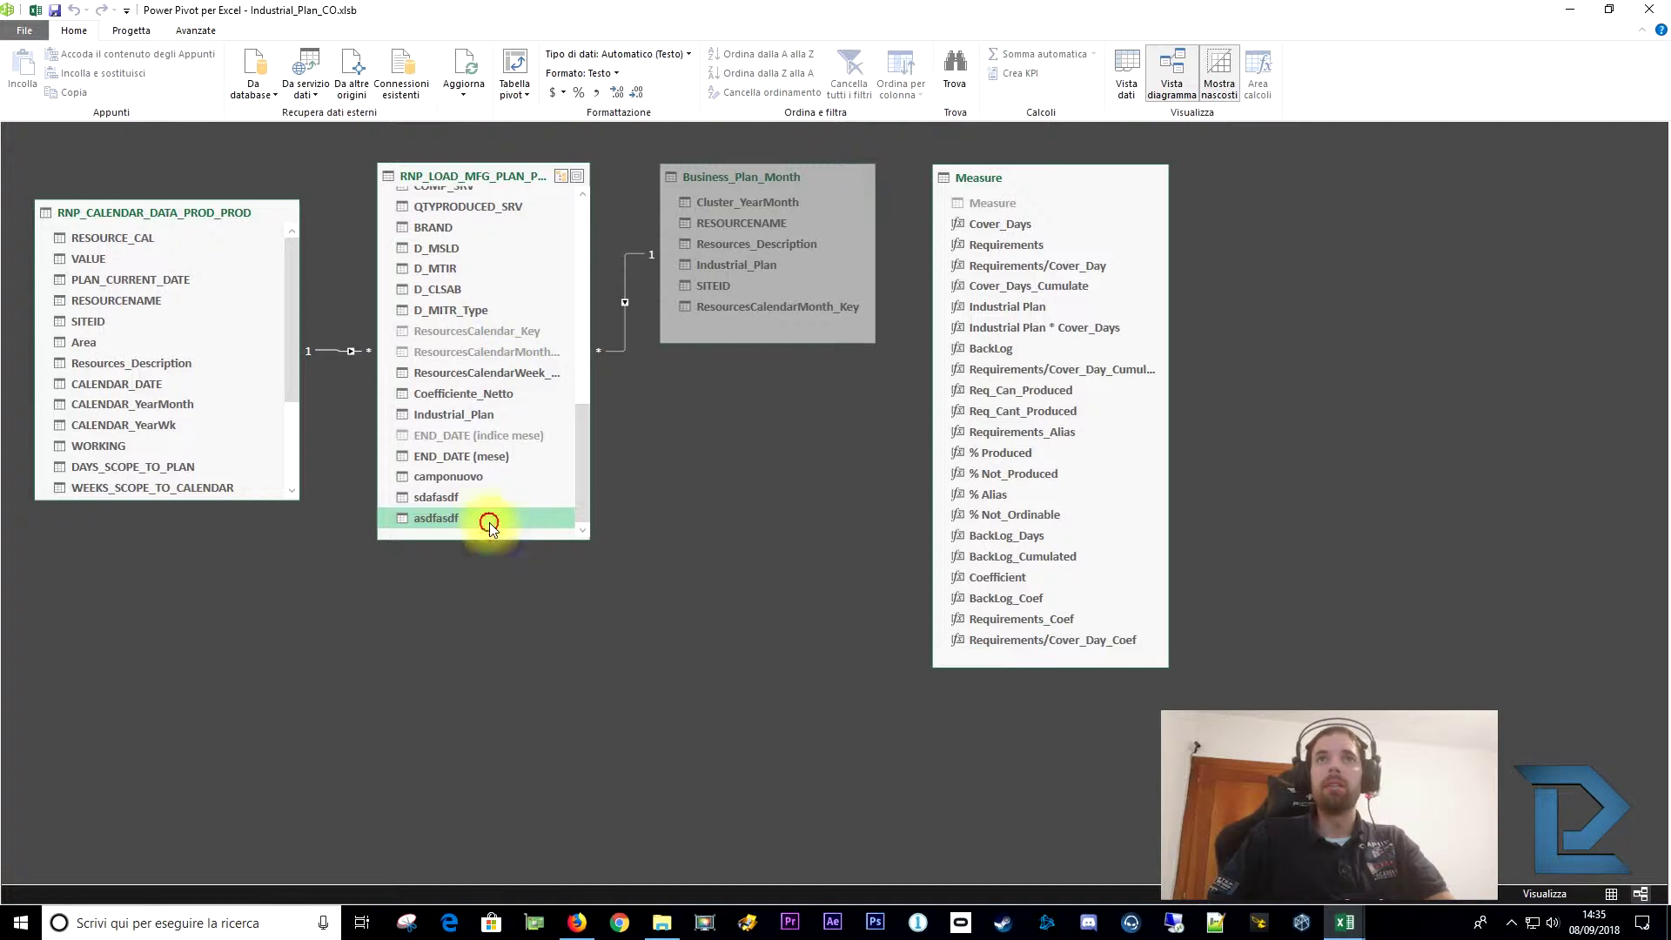
pyautogui.click(1123, 78)
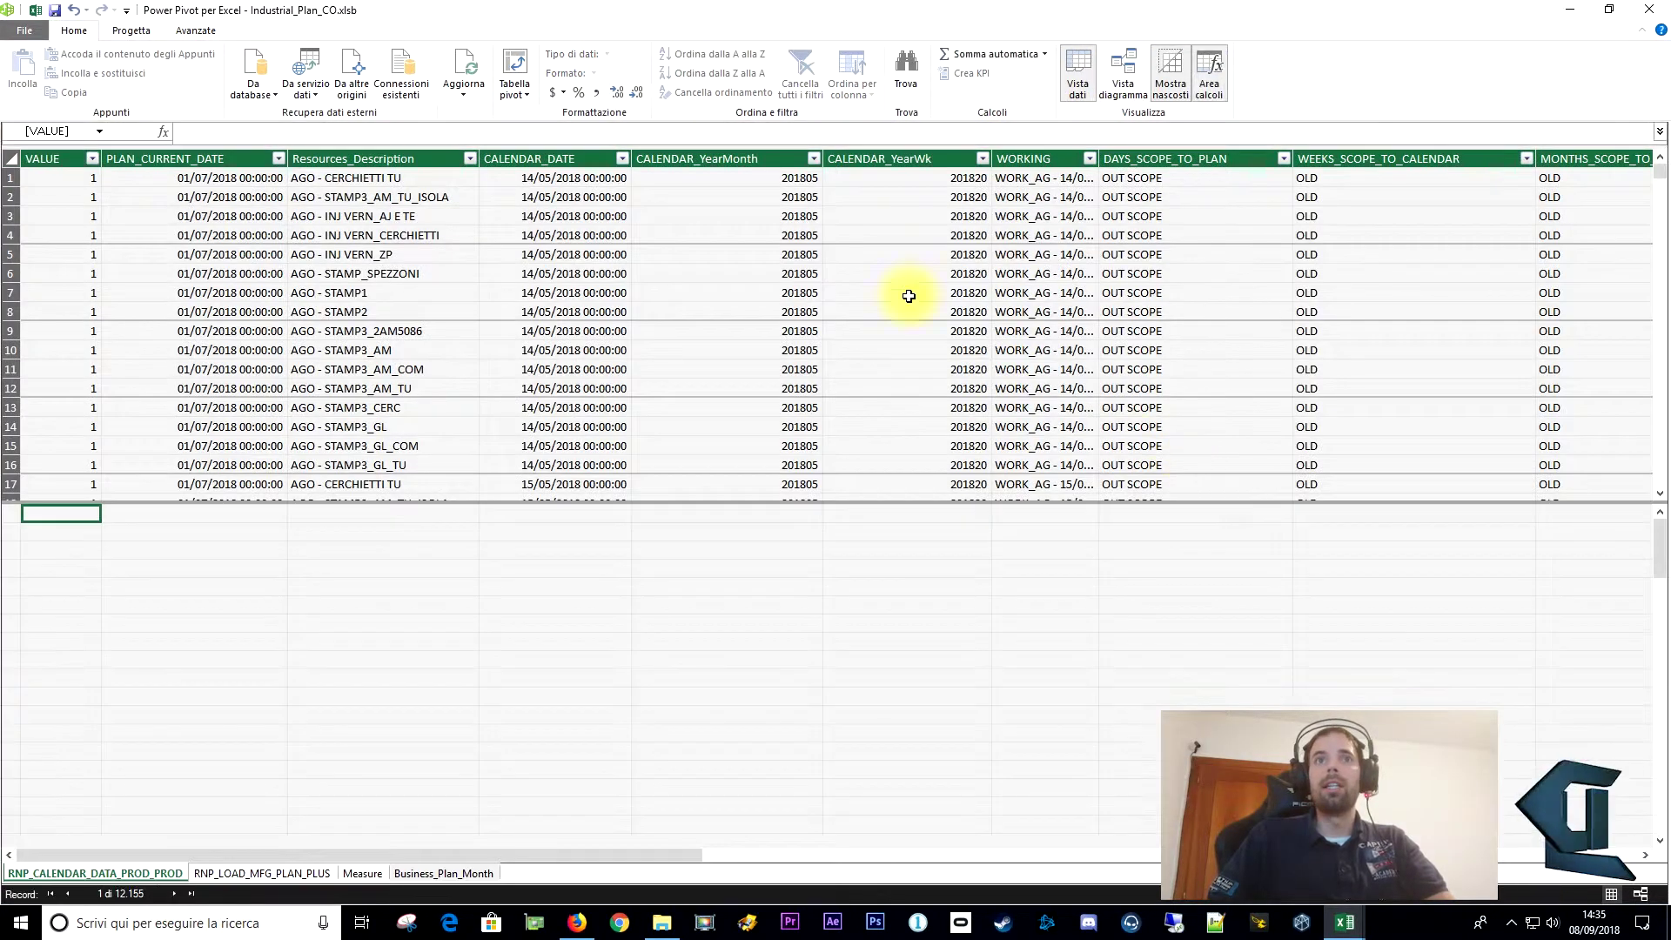
# Show RNP_LOAD_MFG_PLAN_PLUS and inspect camponuovo's =related(RNP_CALENDAR_DATA_PROD_PROD[RESOURCENAME]) formula.
pyautogui.hscroll(5, 634, 853)
pyautogui.click(277, 875)
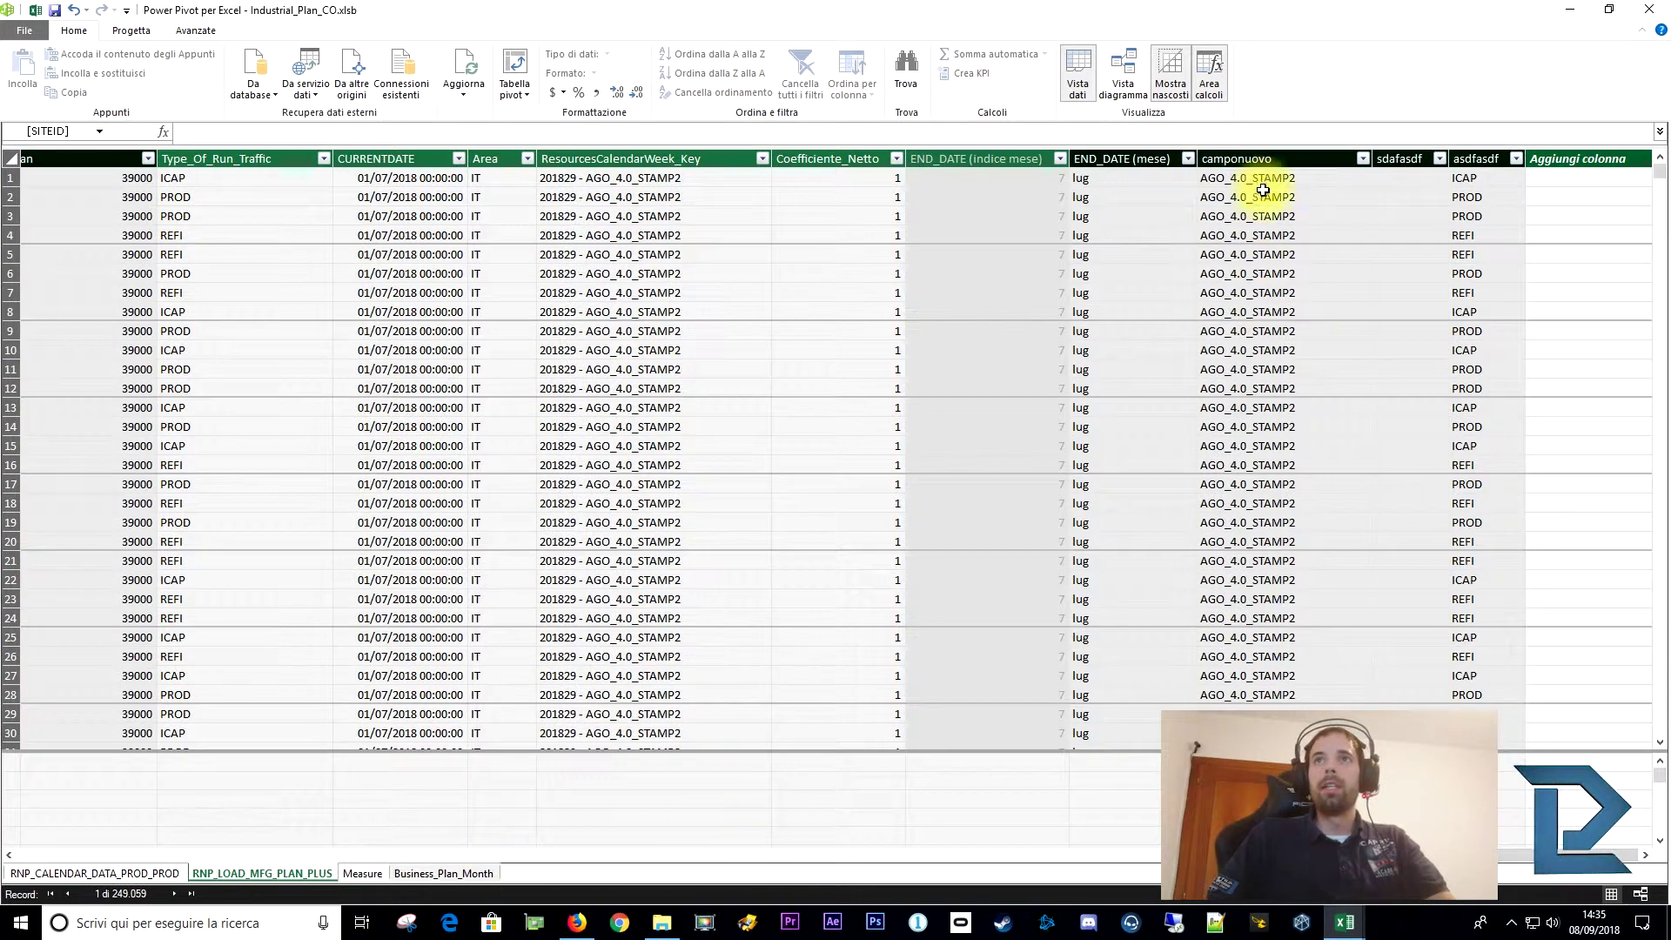
pyautogui.click(1263, 159)
pyautogui.click(1266, 178)
pyautogui.click(1263, 198)
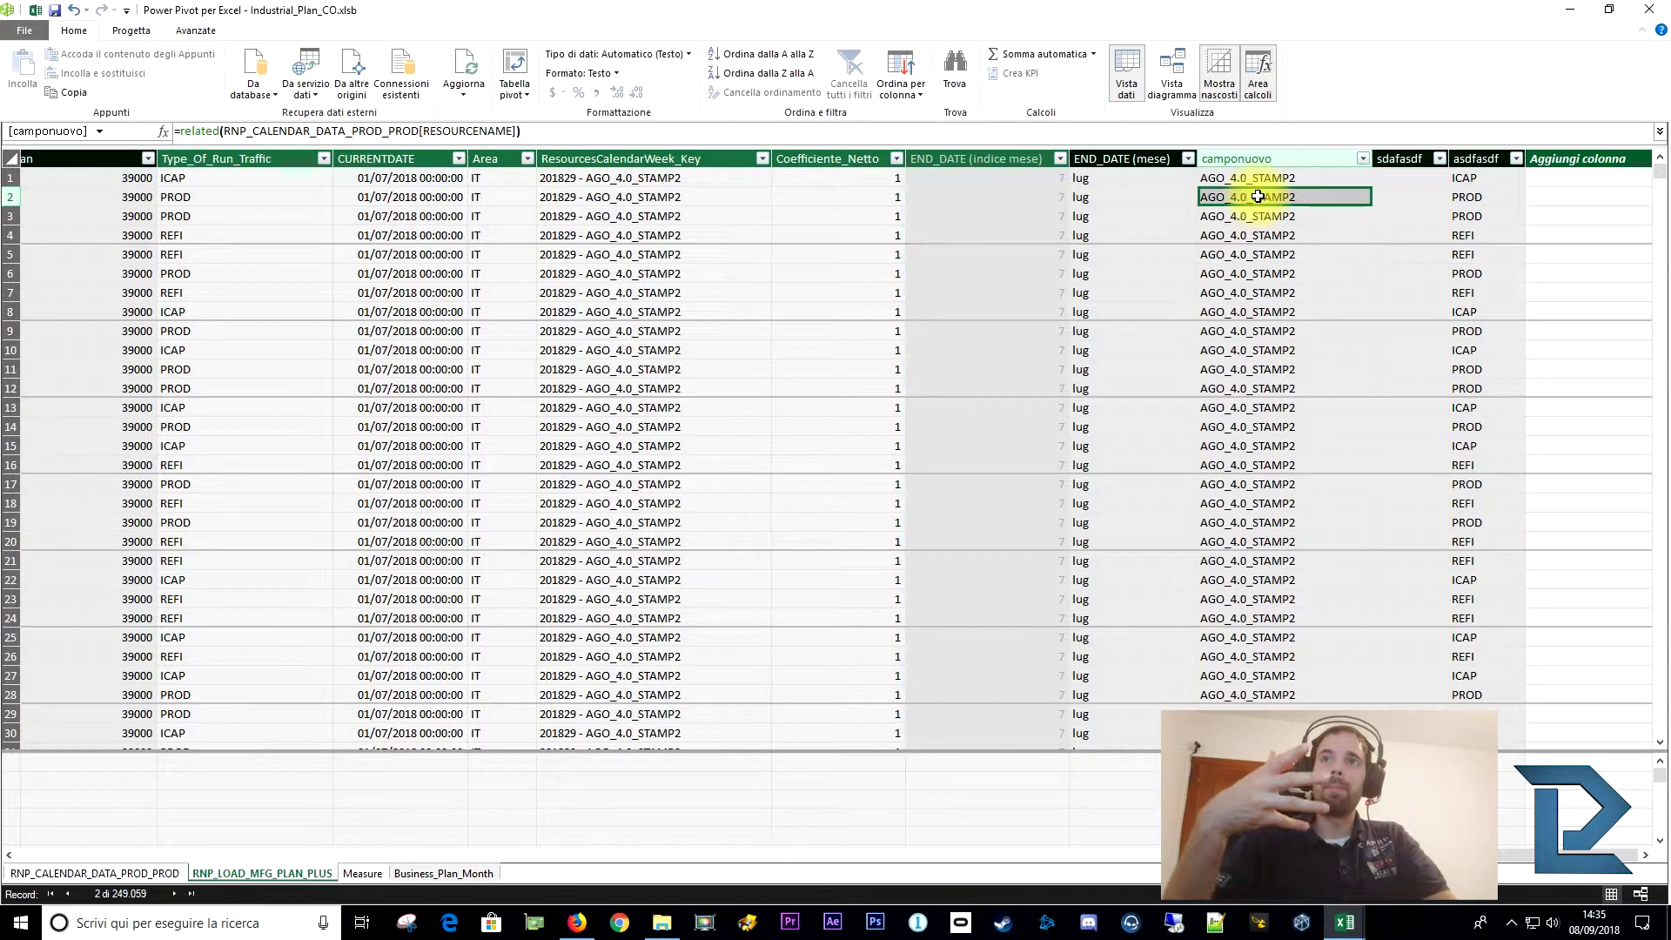
pyautogui.click(543, 129)
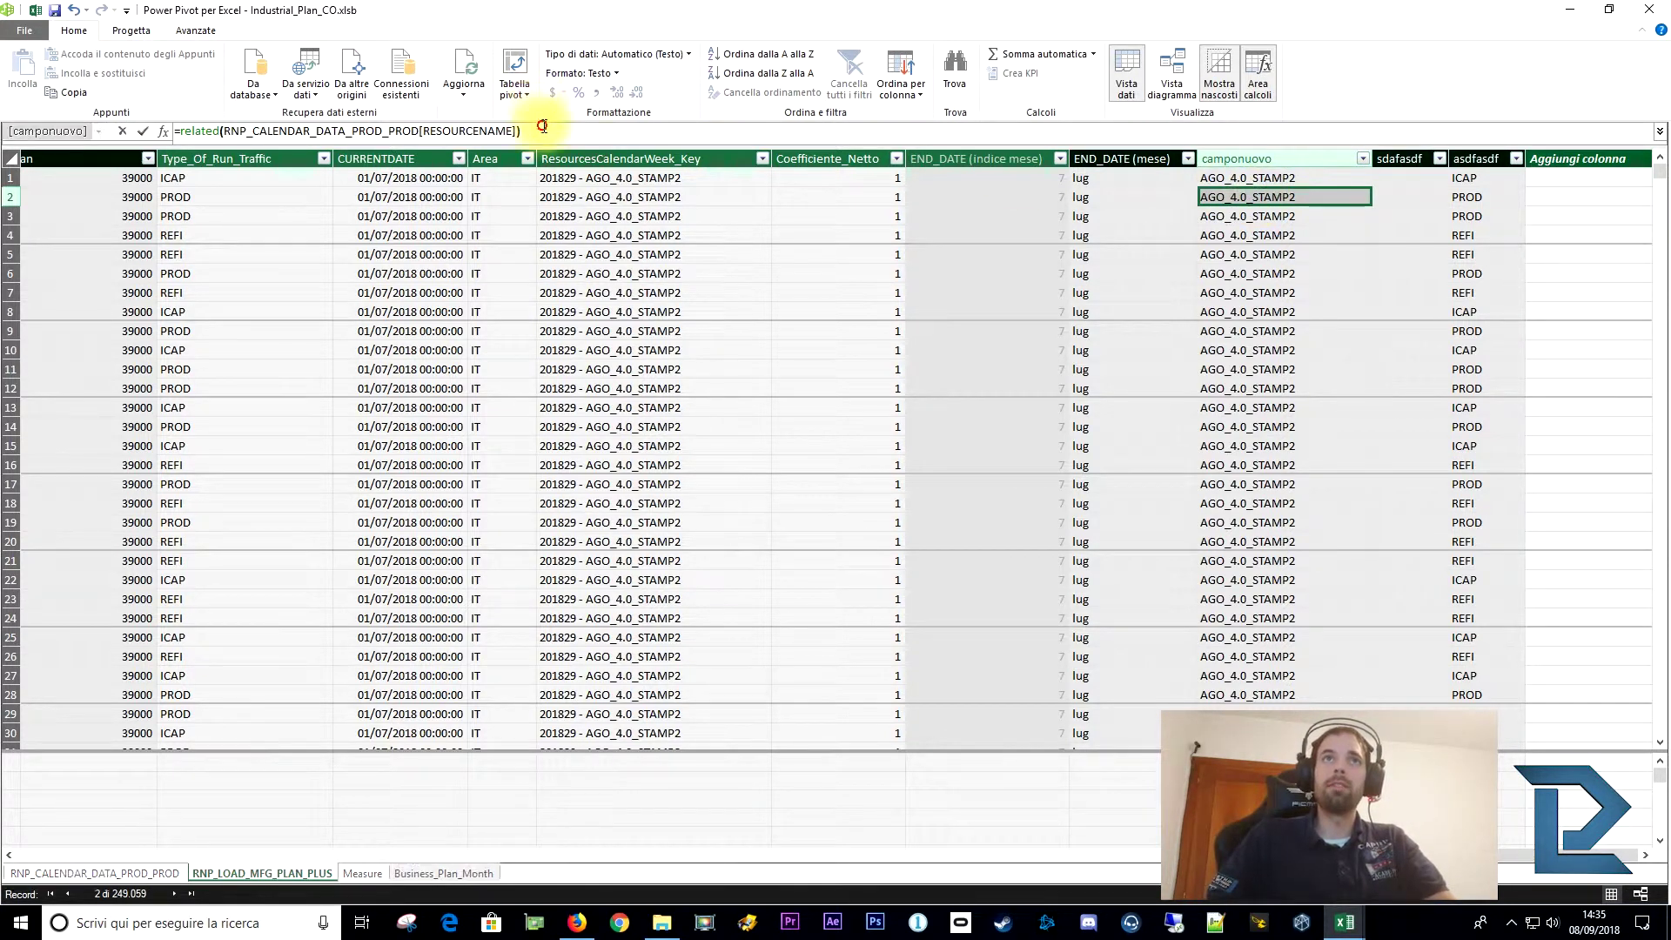
pyautogui.moveTo(542, 128); pyautogui.dragTo(52, 132)
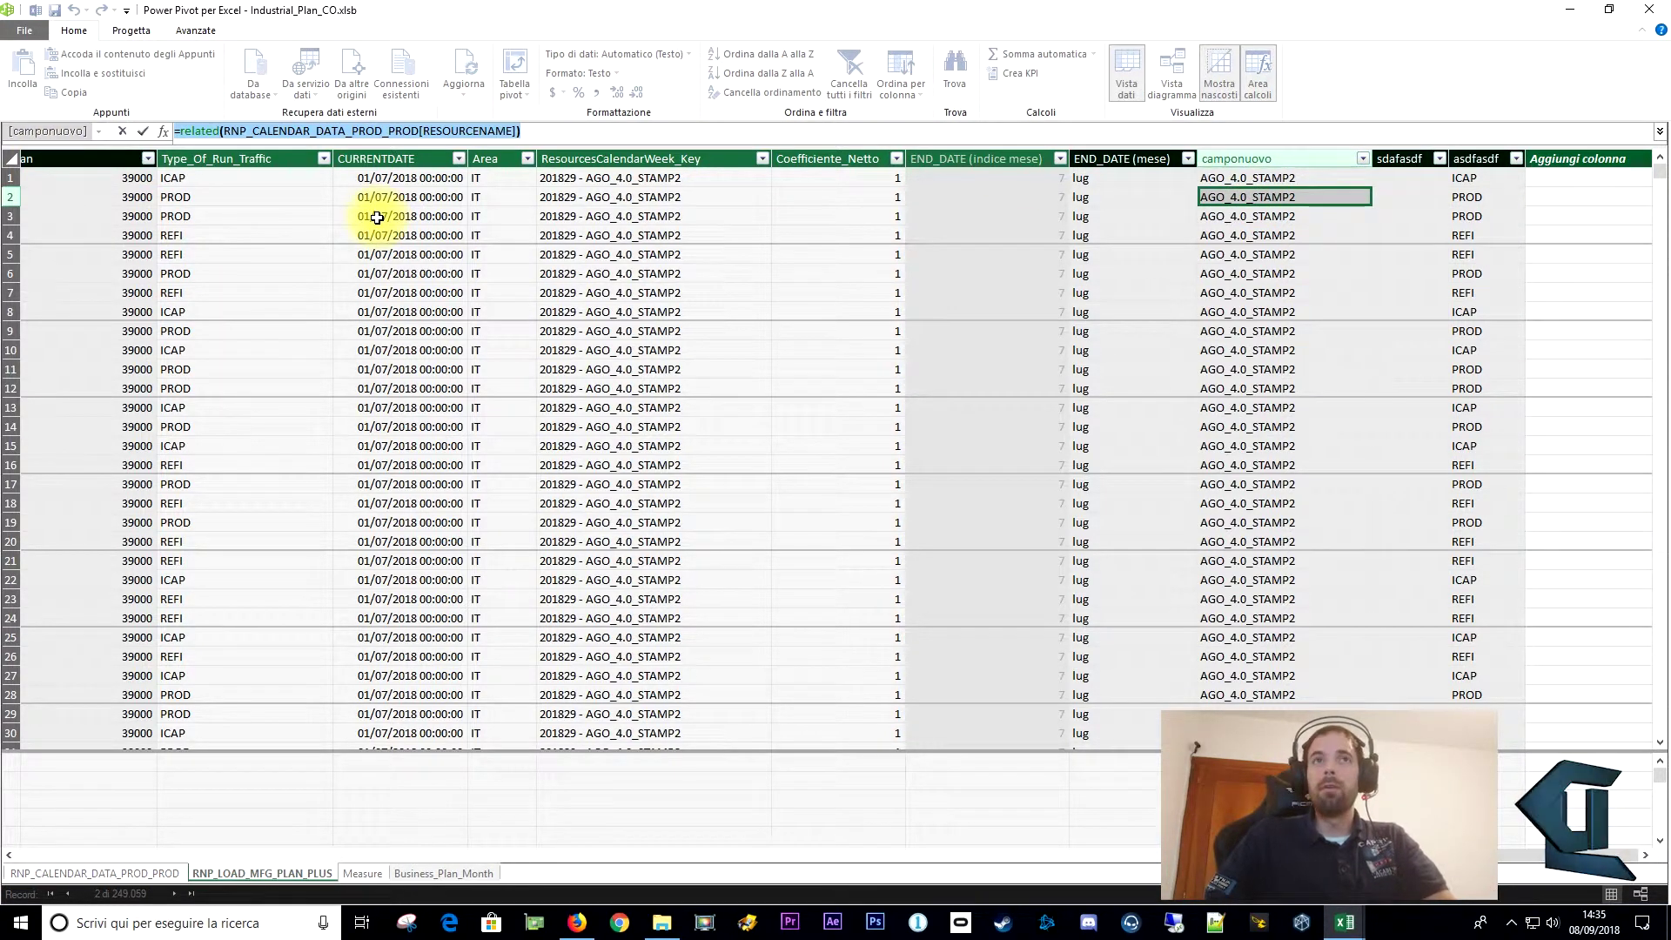
pyautogui.press('Escape')
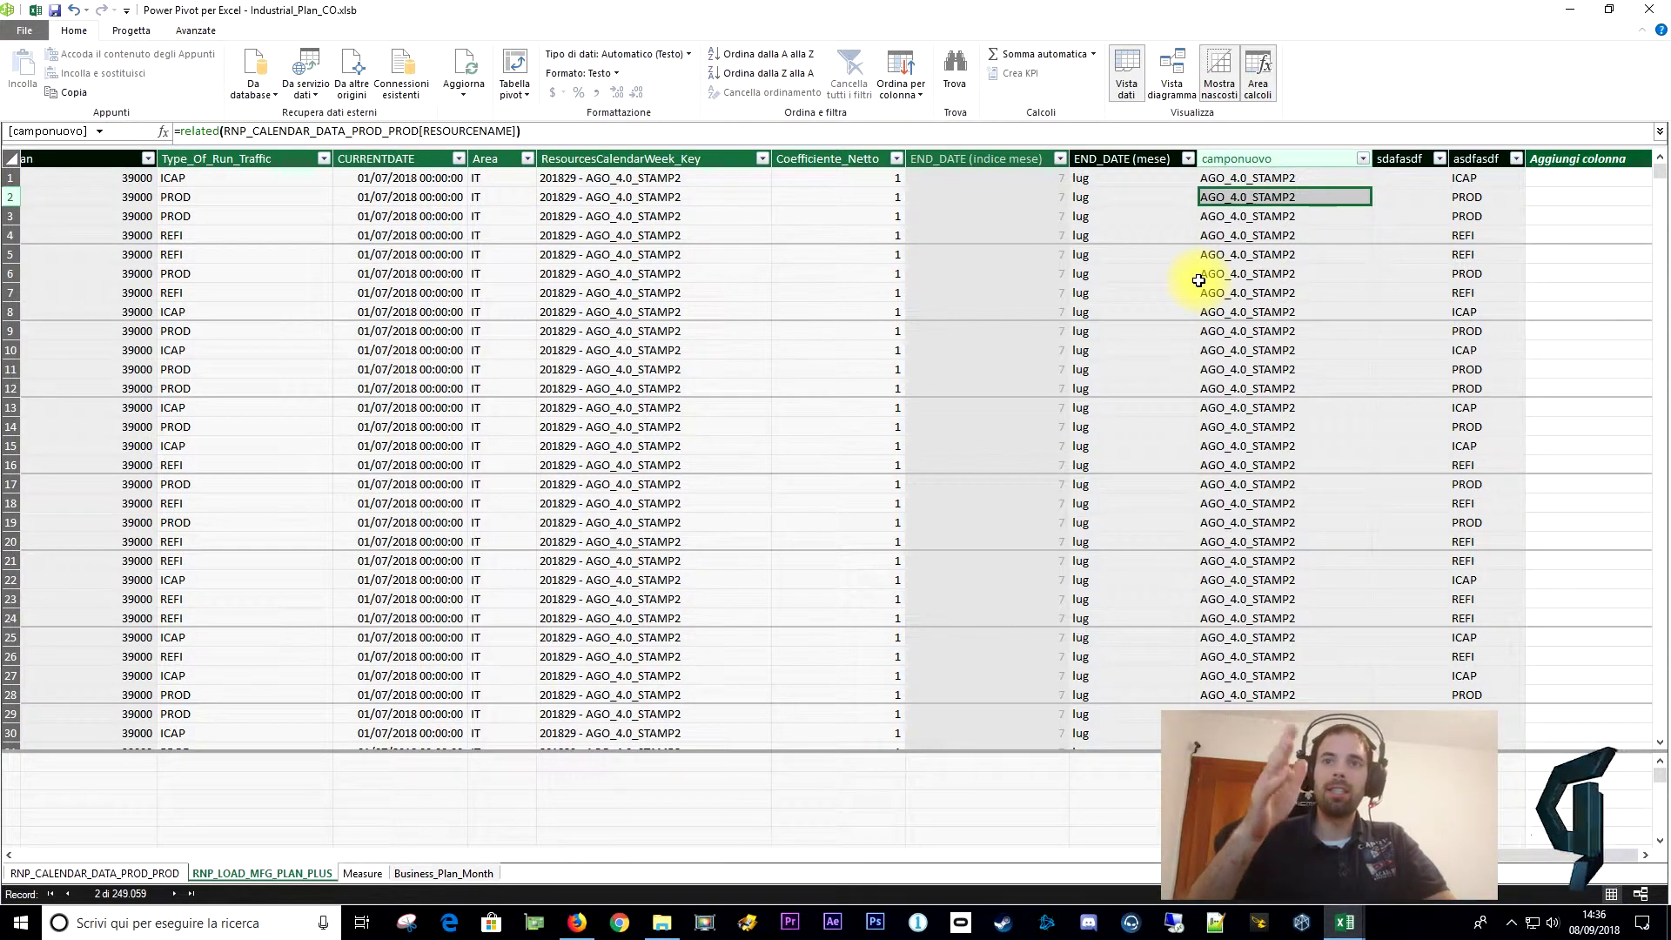
pyautogui.click(1227, 216)
pyautogui.click(1236, 331)
pyautogui.click(1234, 426)
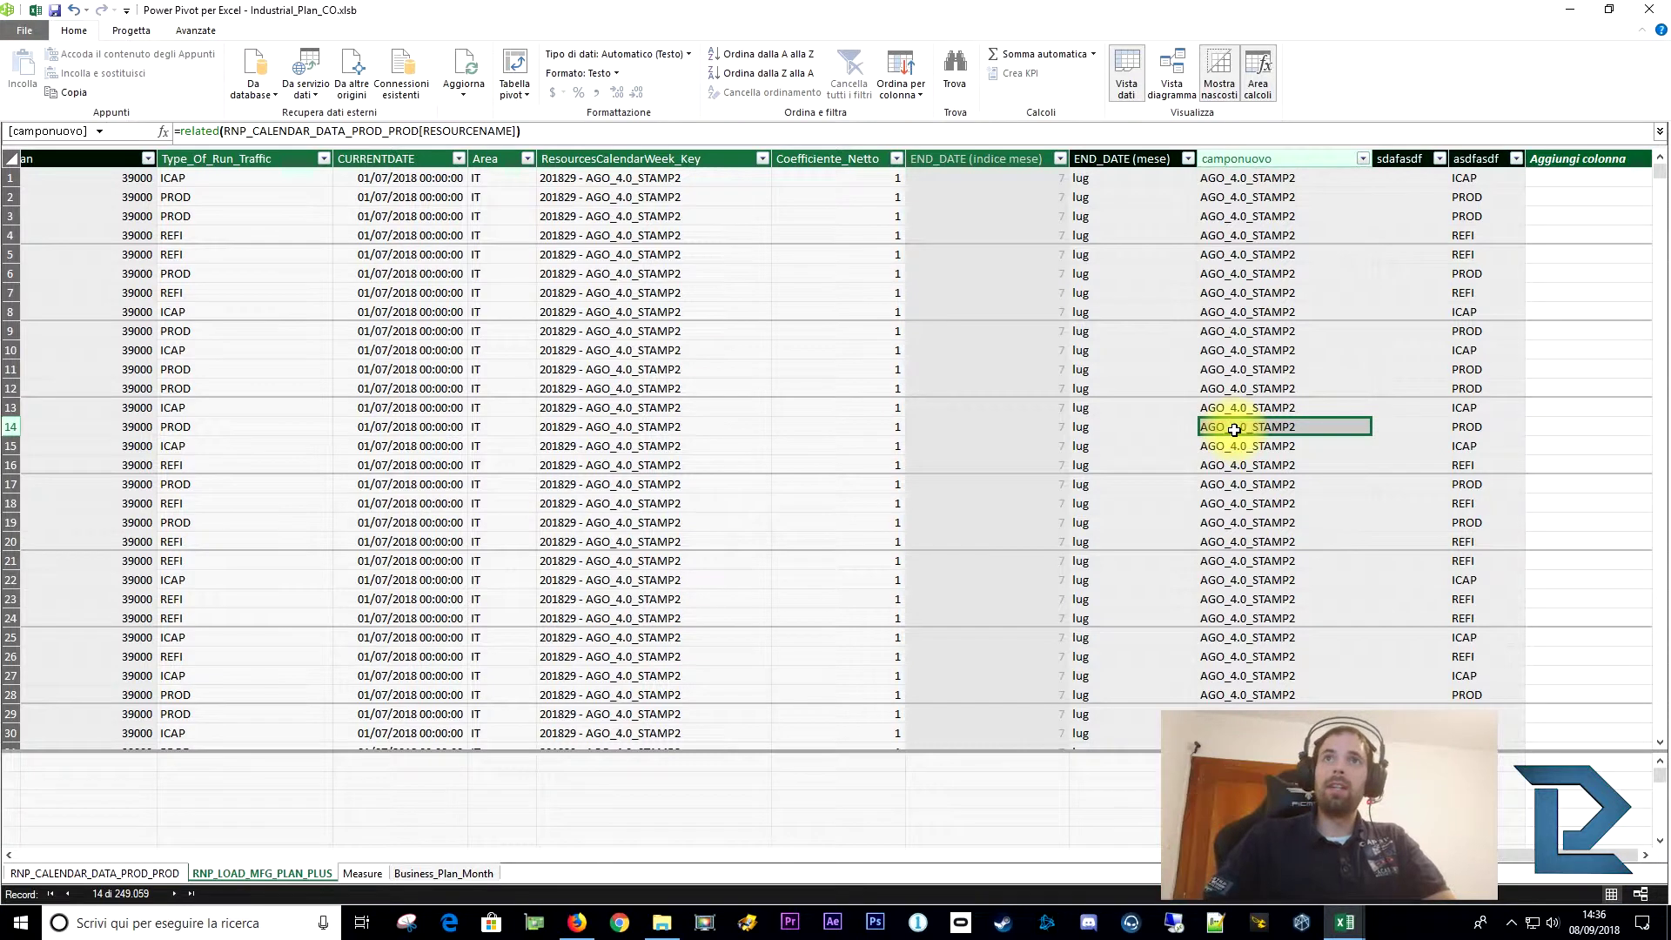
pyautogui.click(840, 311)
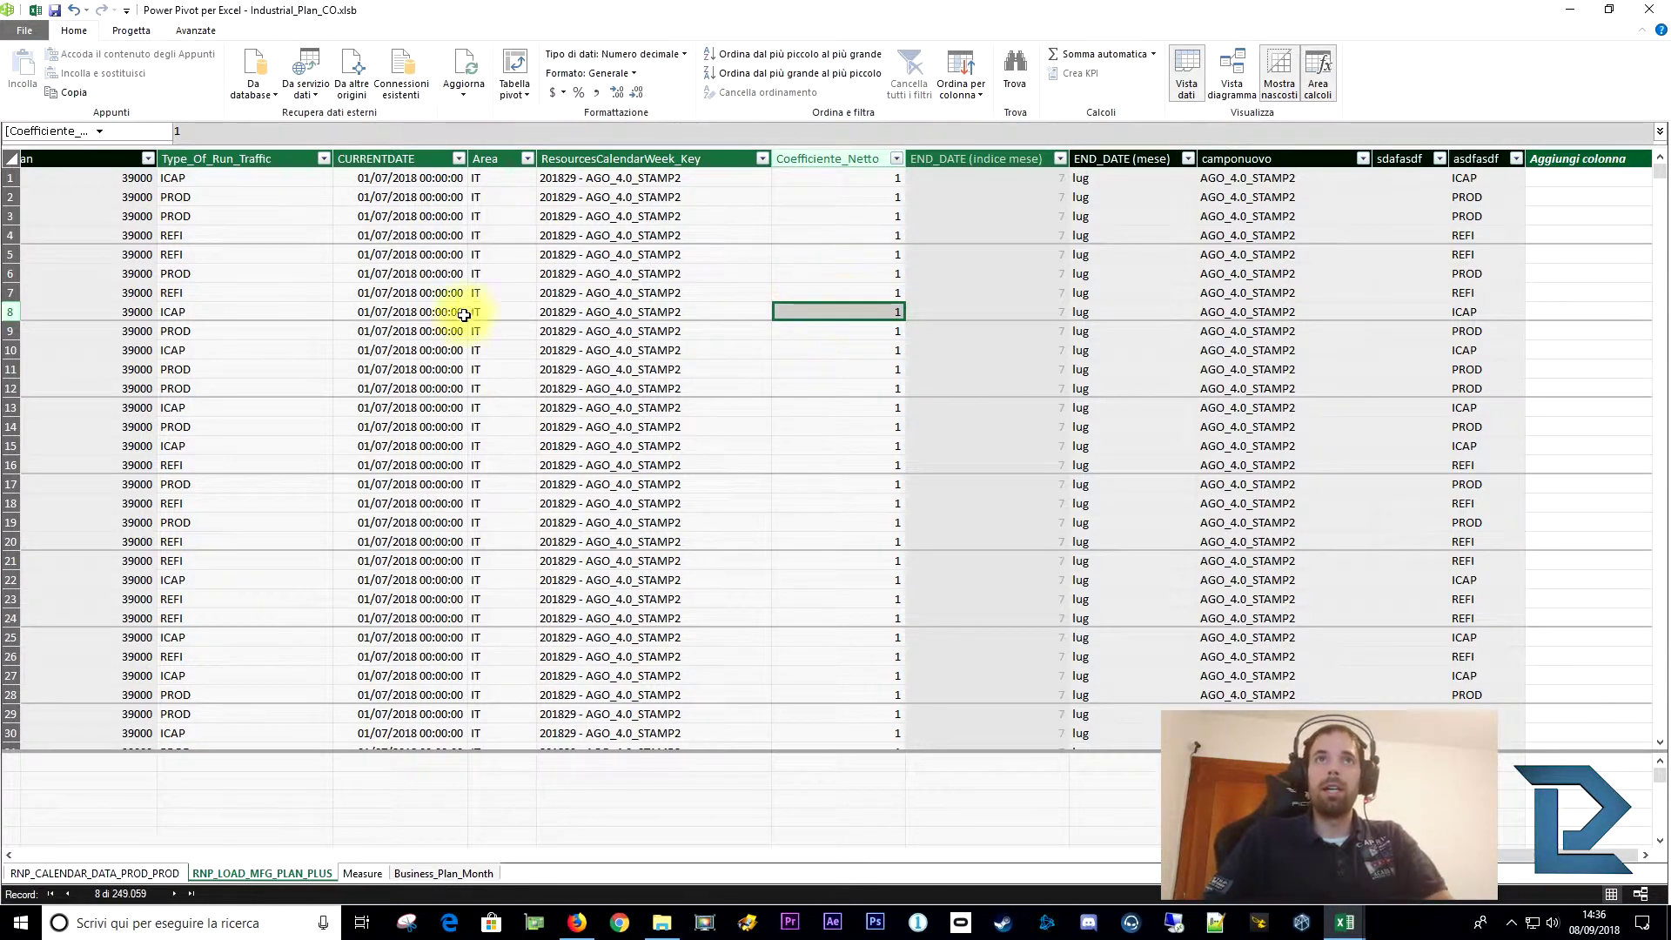
pyautogui.click(243, 312)
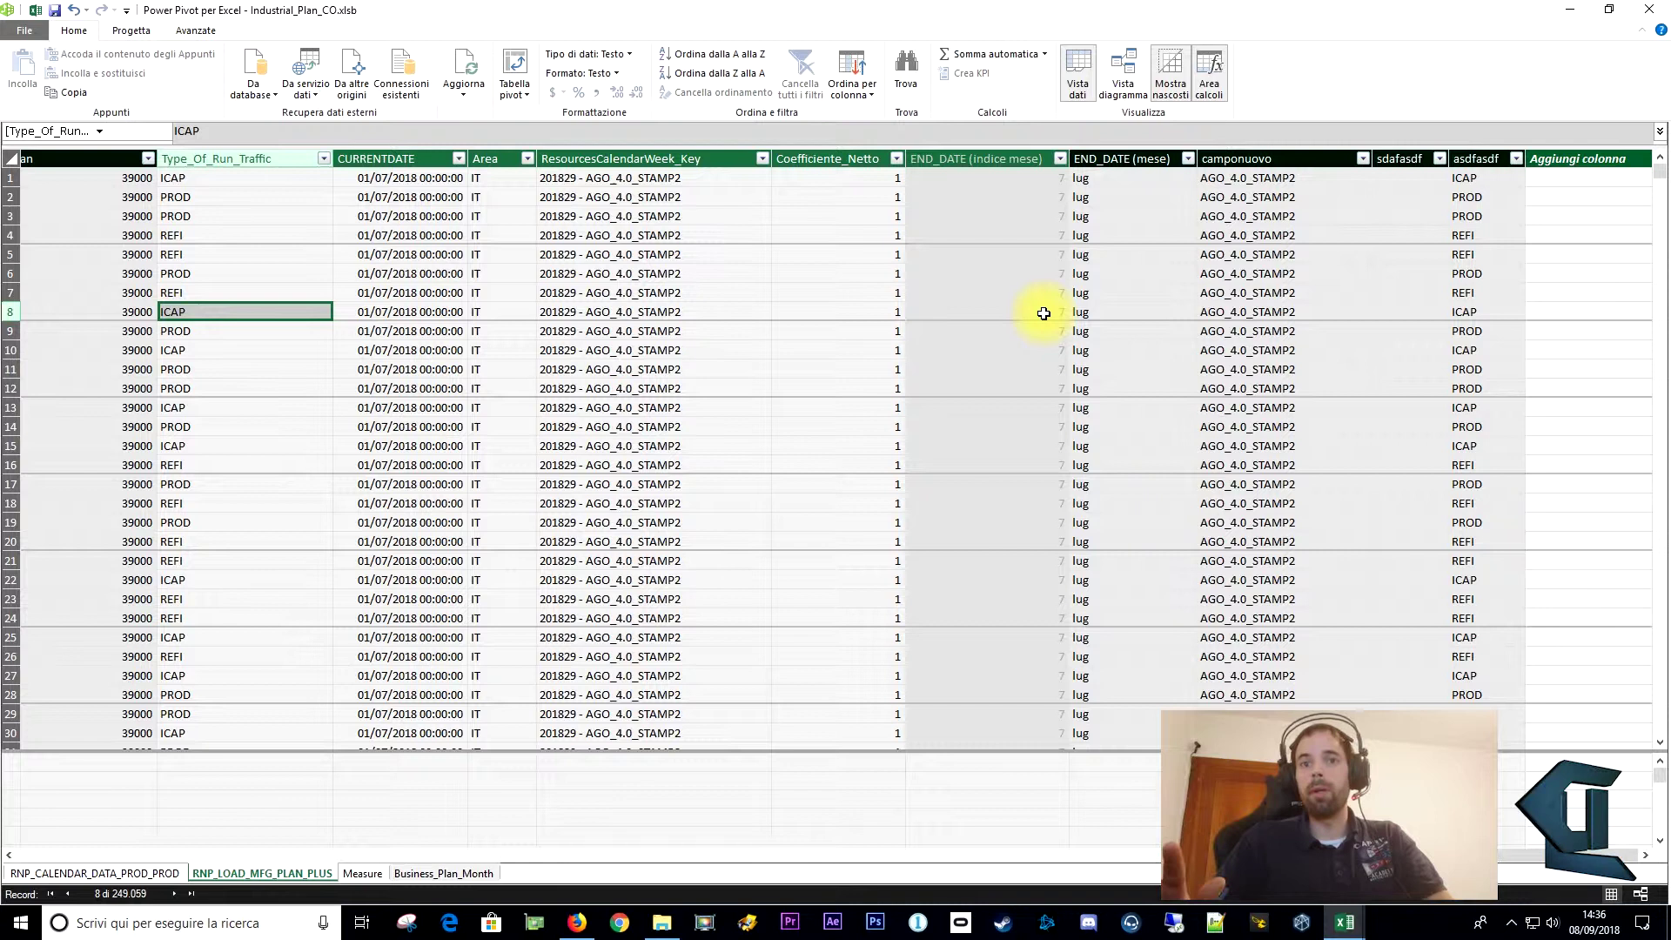
pyautogui.click(1169, 336)
pyautogui.click(1259, 336)
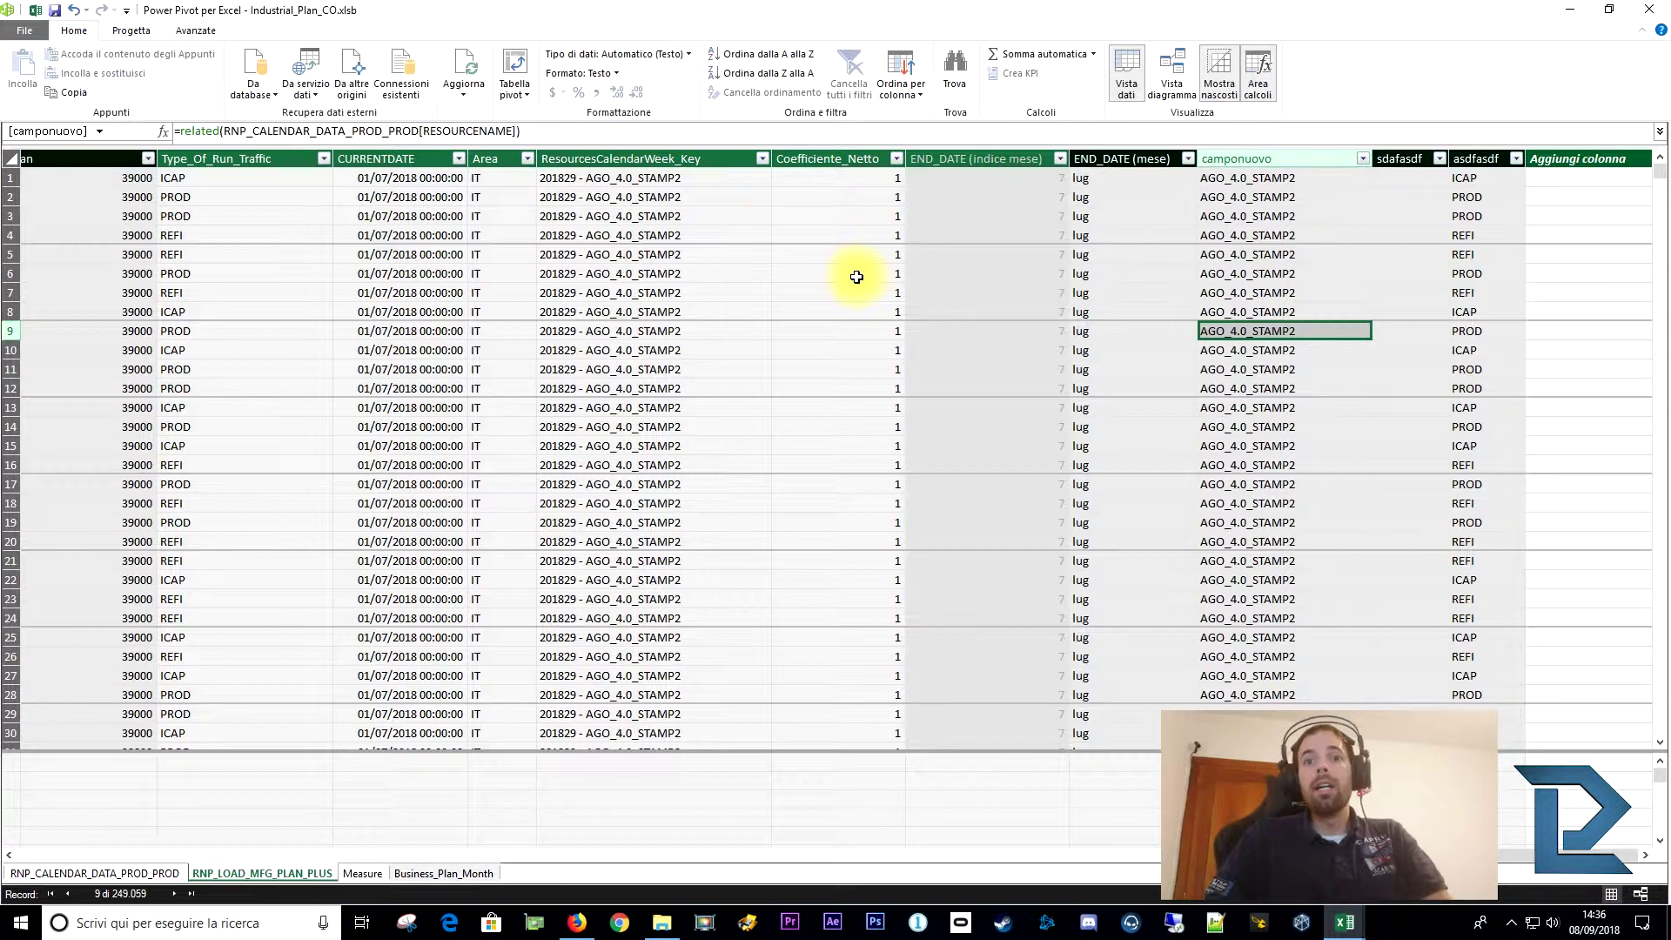
pyautogui.click(1268, 369)
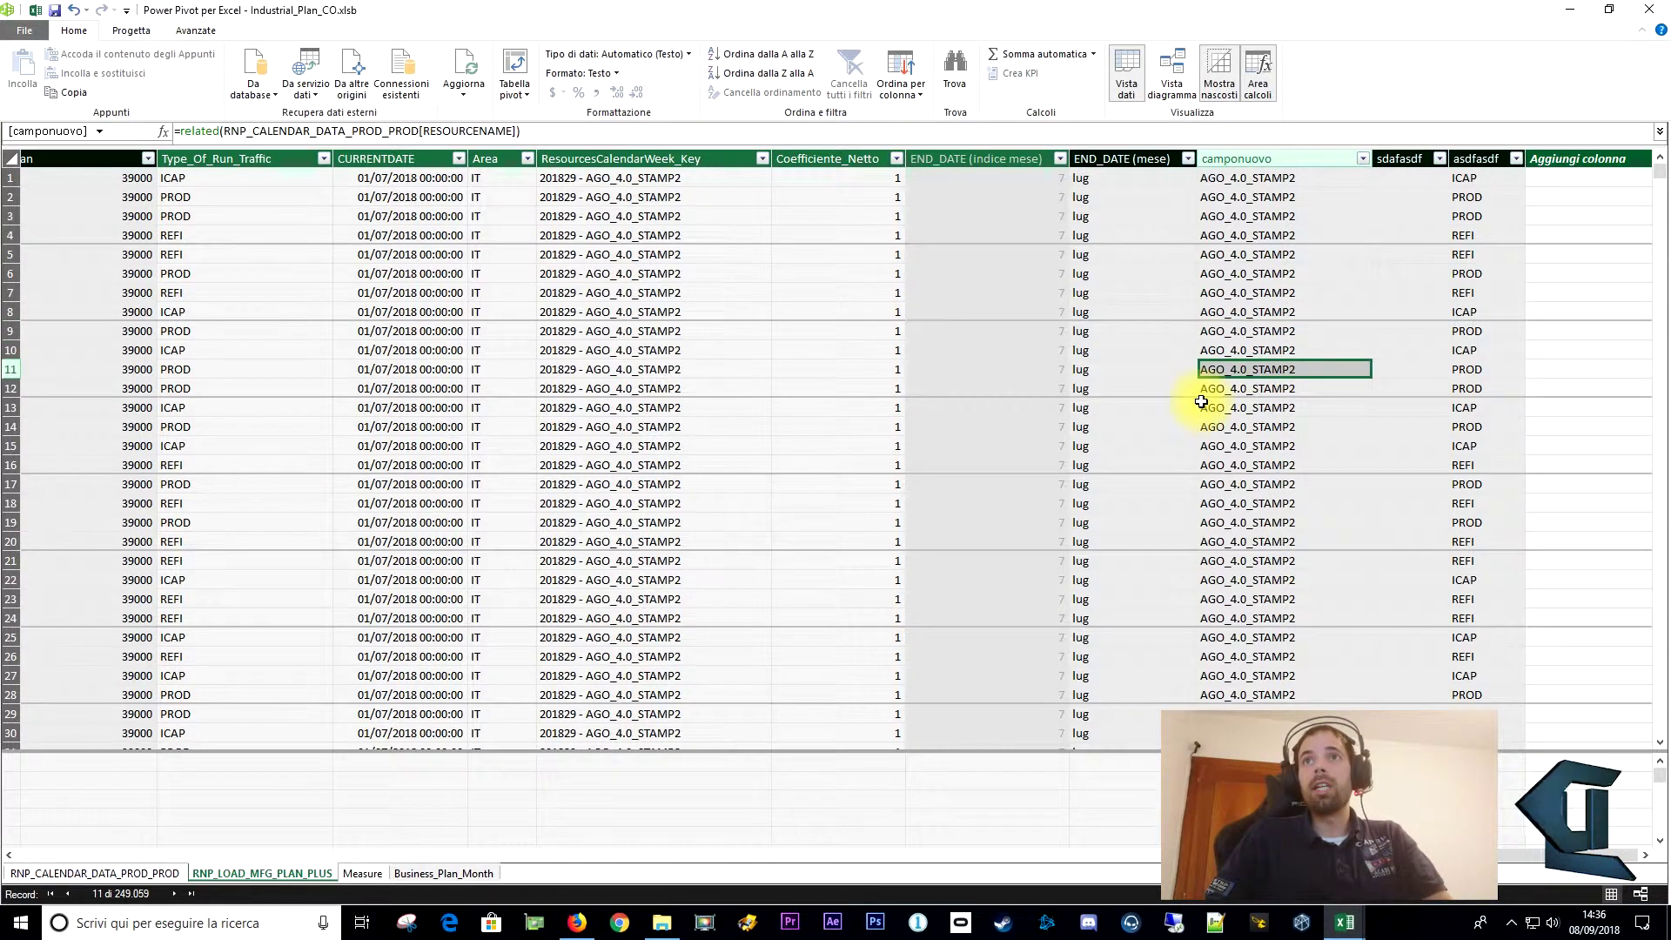
pyautogui.click(1245, 445)
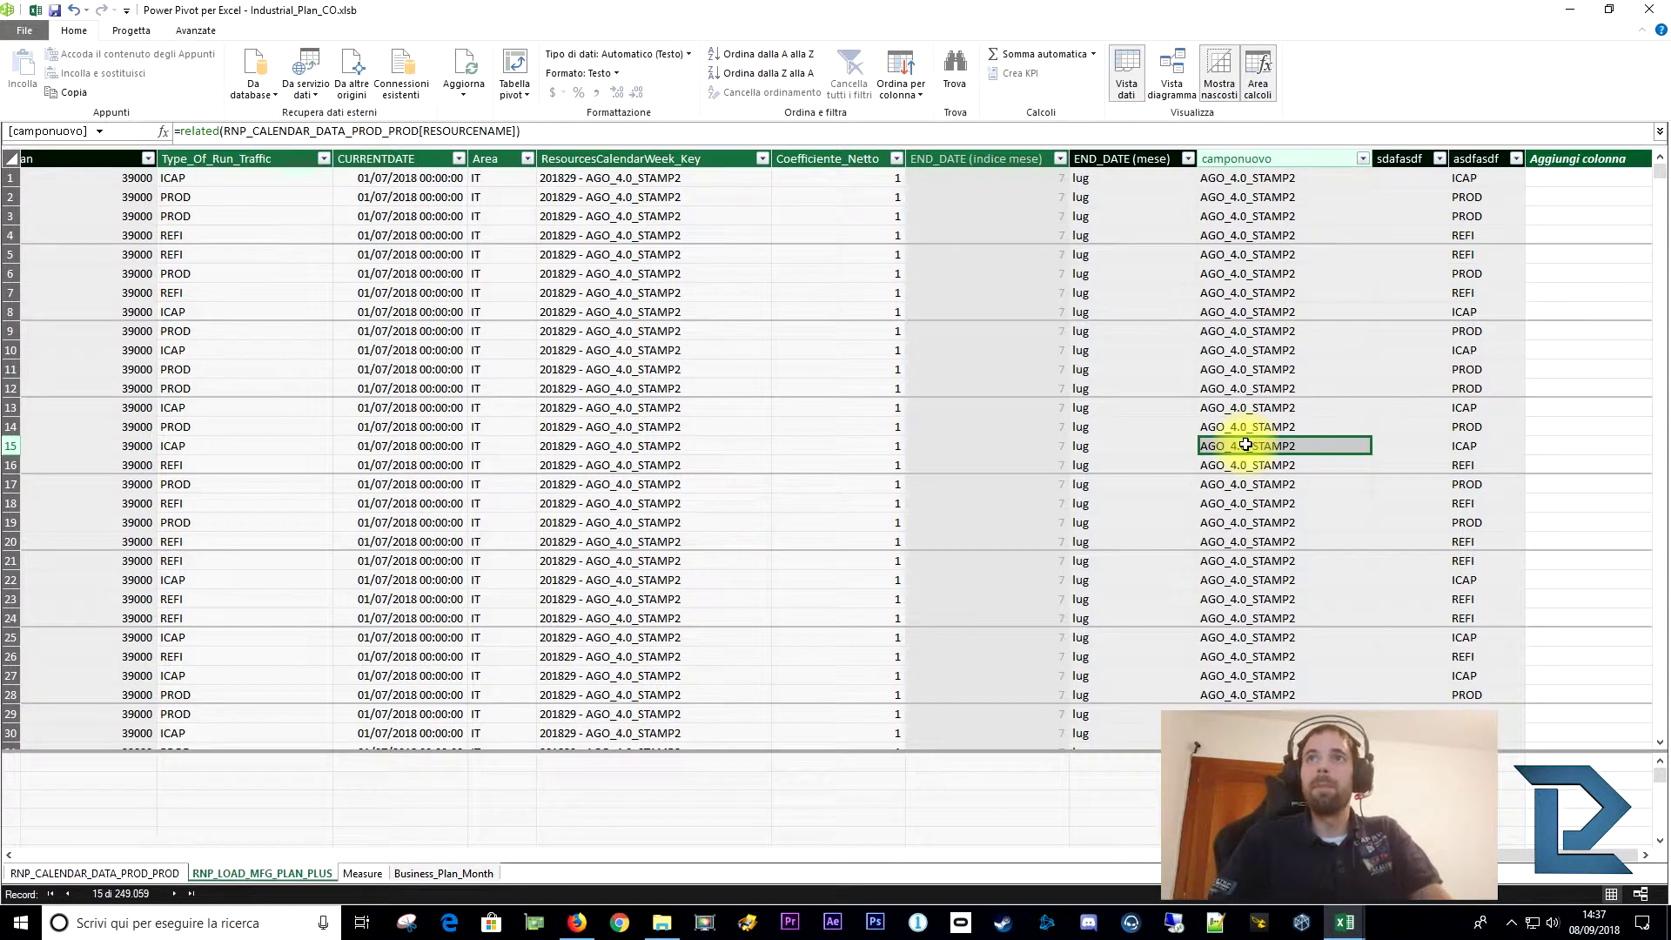
pyautogui.click(1254, 348)
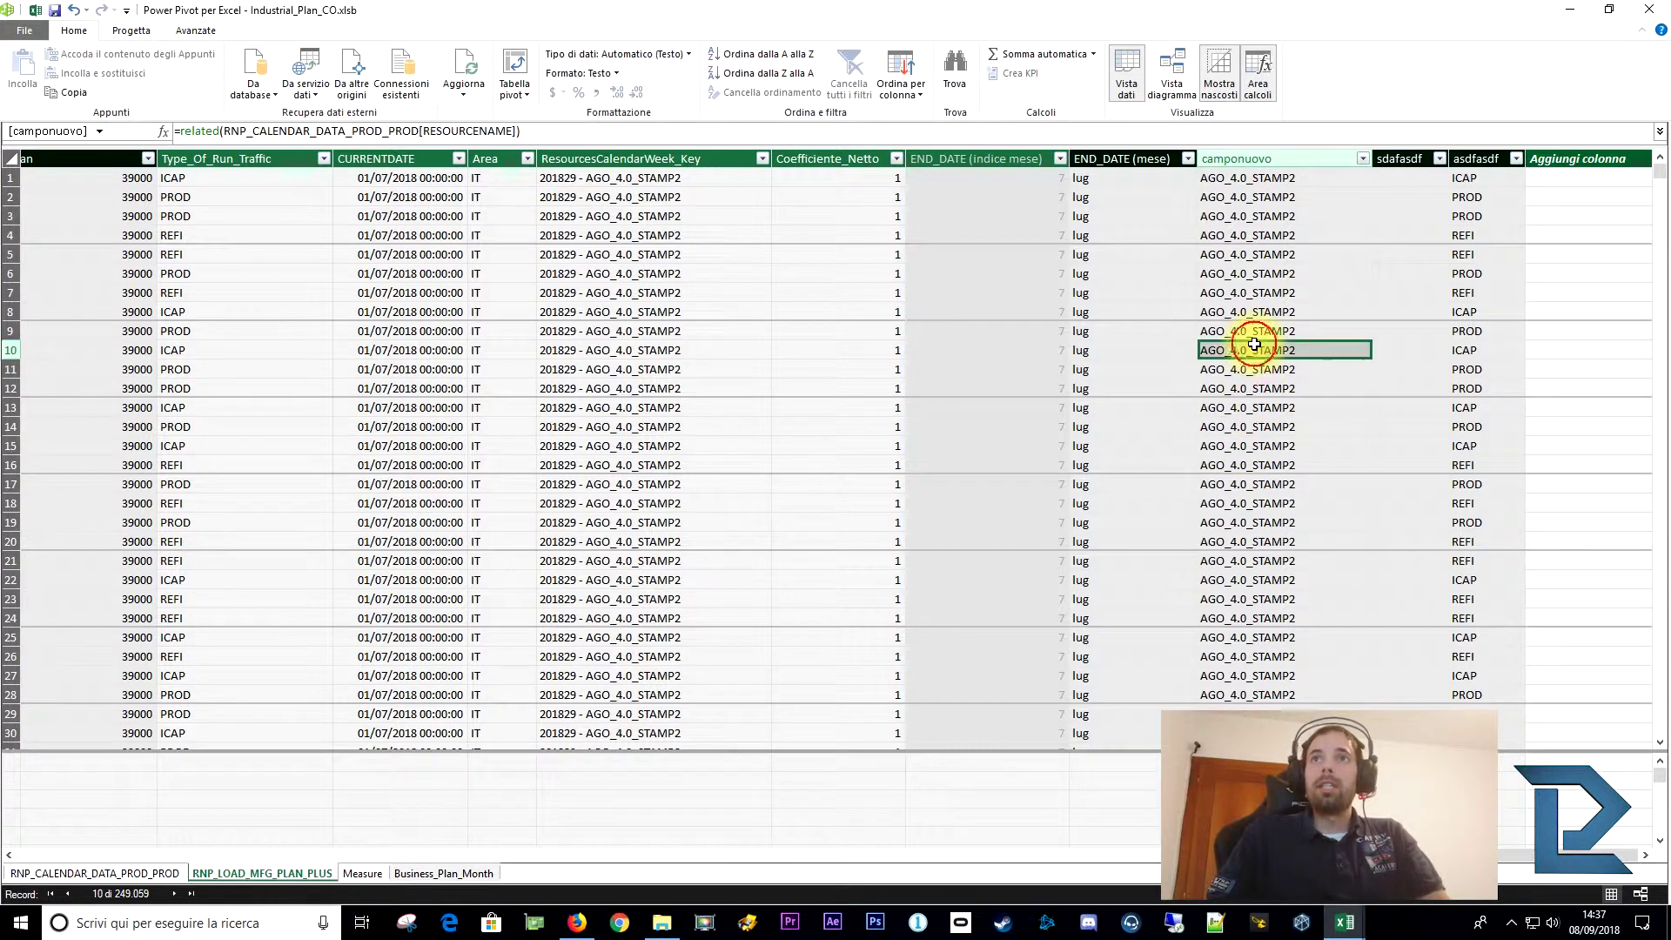
pyautogui.click(1253, 159)
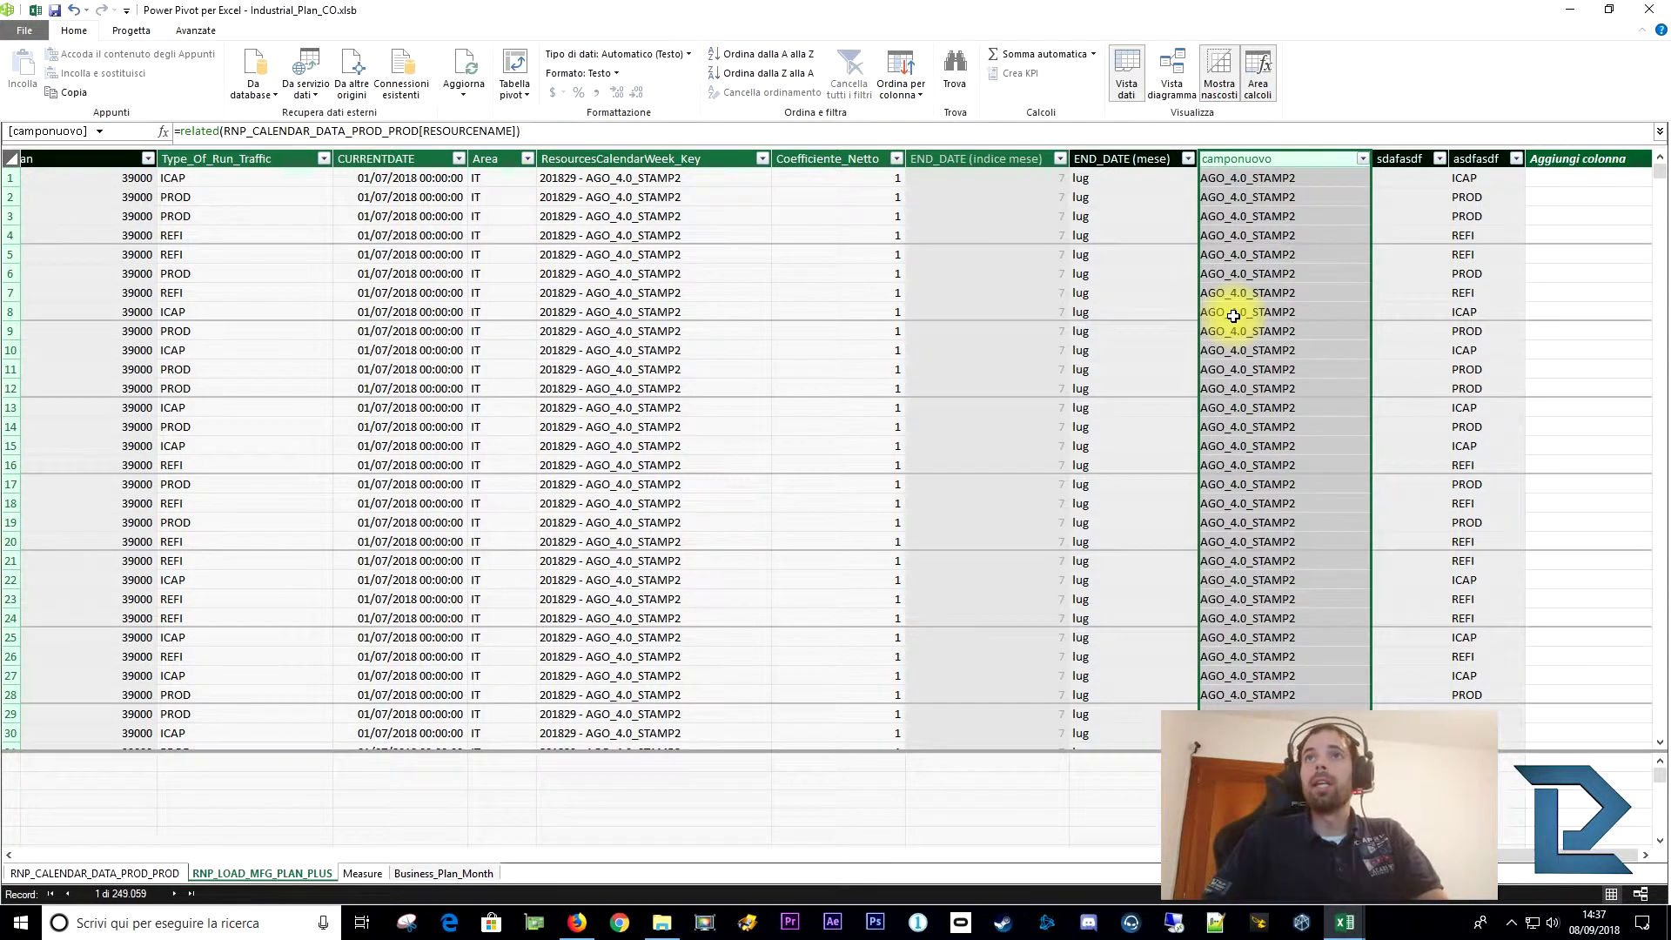
pyautogui.click(1238, 233)
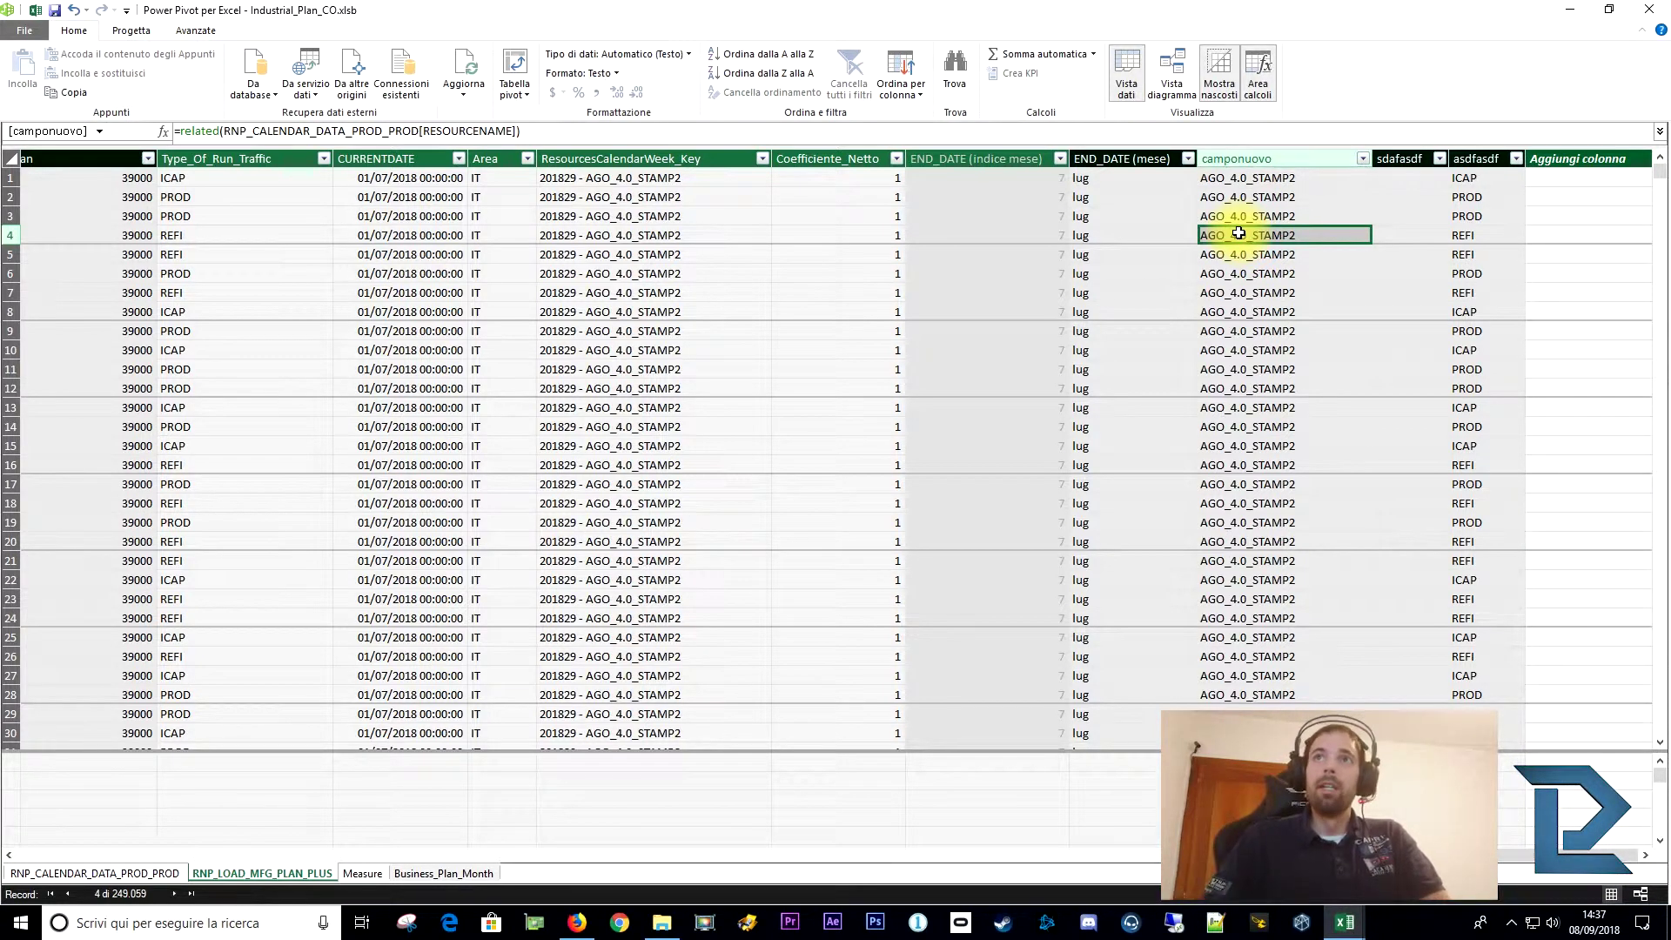
pyautogui.click(1266, 162)
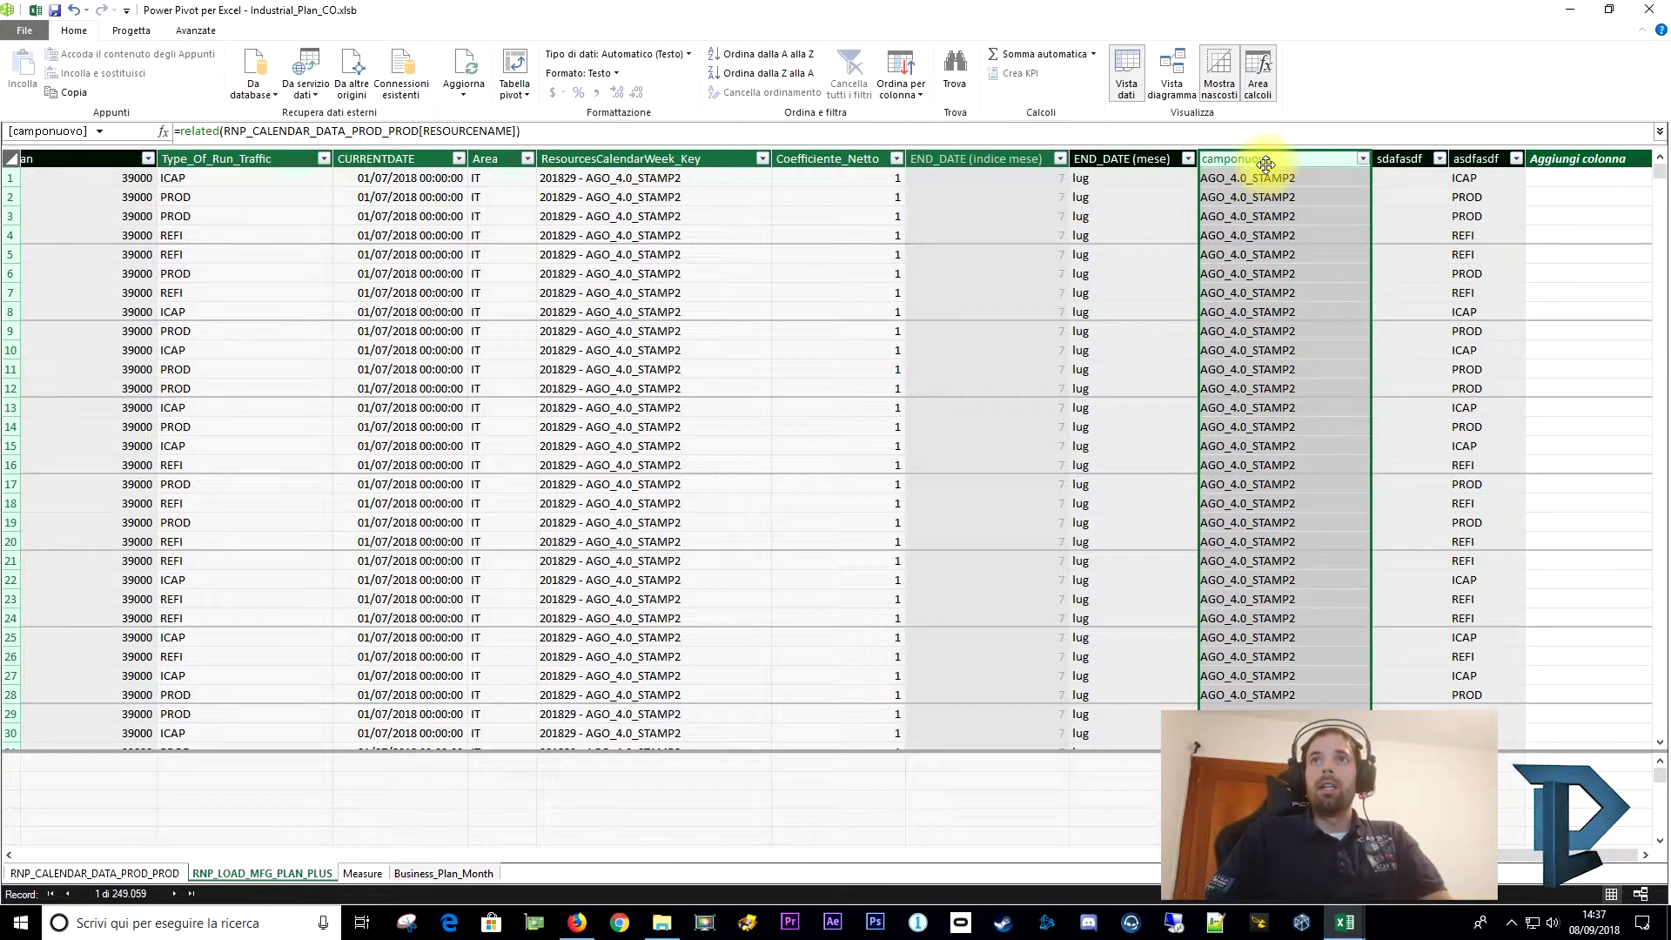
pyautogui.click(1266, 179)
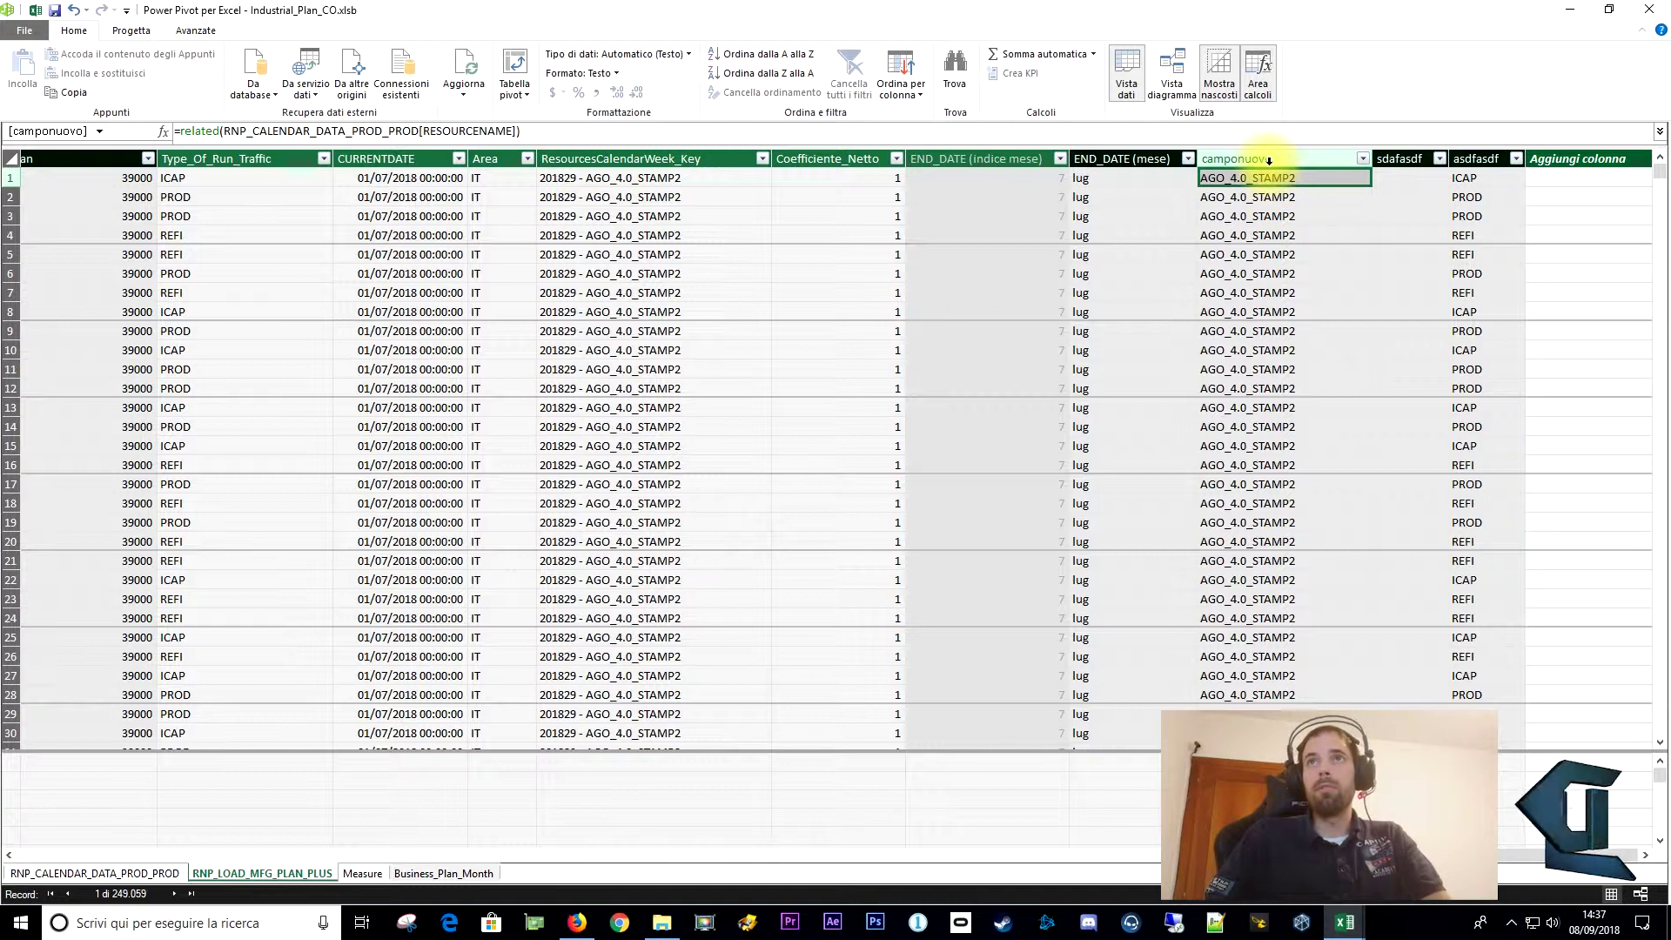
pyautogui.click(1266, 160)
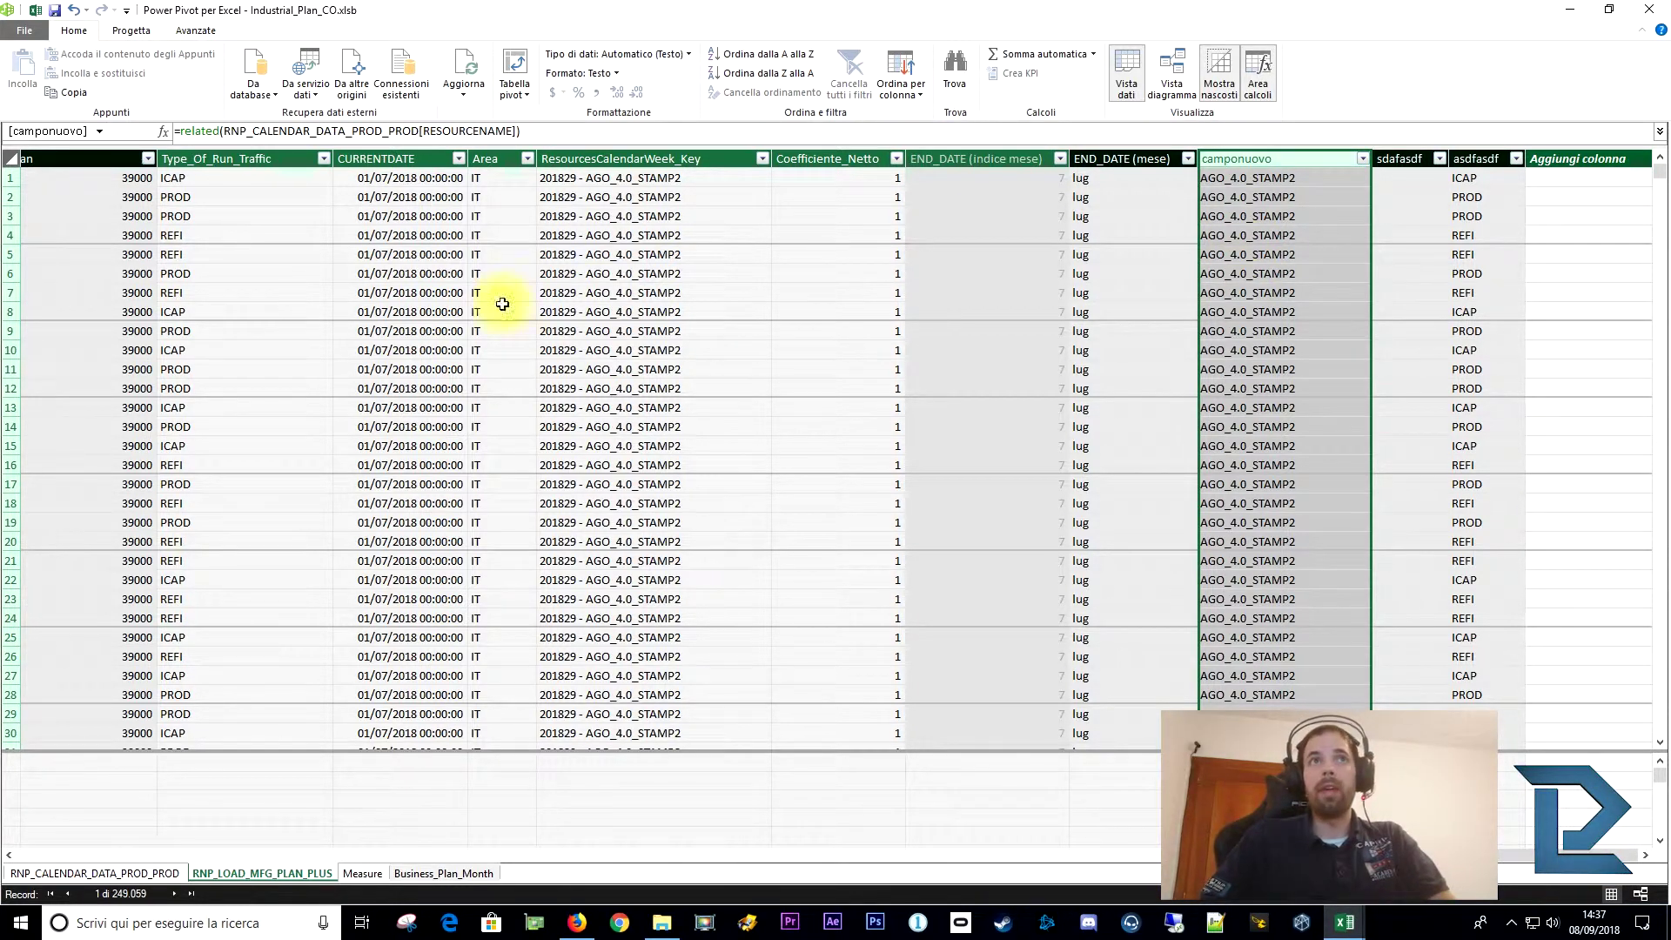
# Review the Industrial_Plan RELATED formula and a Type_Of_Run_Traffic cell in row 7.
pyautogui.click(94, 197)
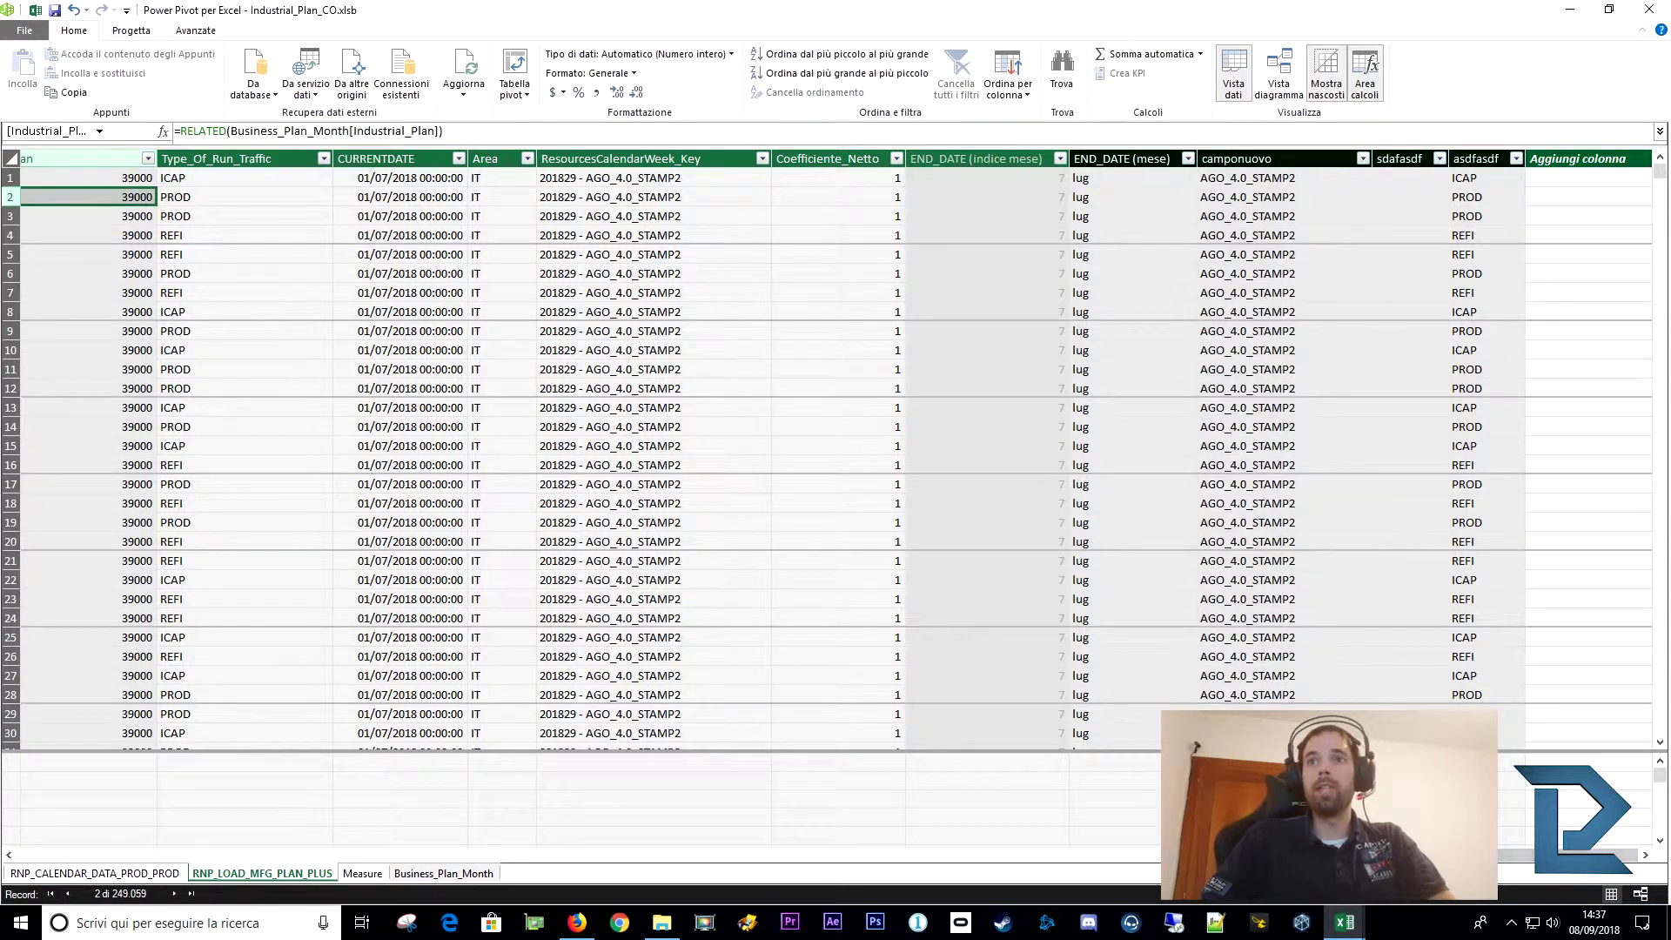
pyautogui.hscroll(-5, 660, 290)
pyautogui.click(660, 291)
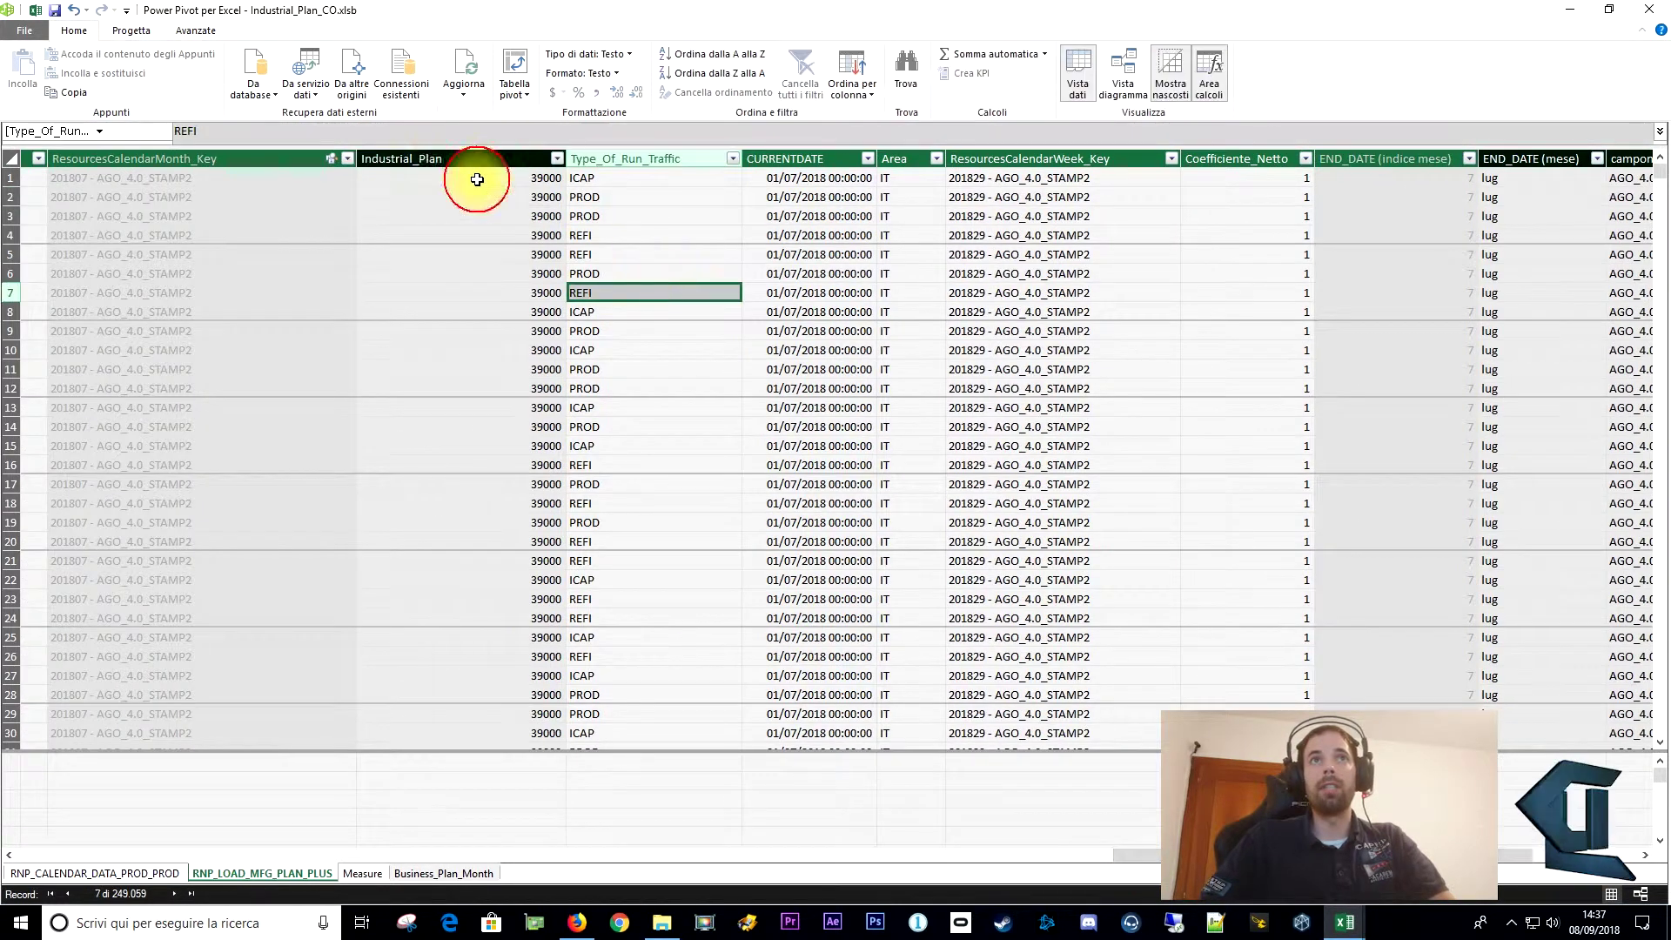
pyautogui.click(515, 217)
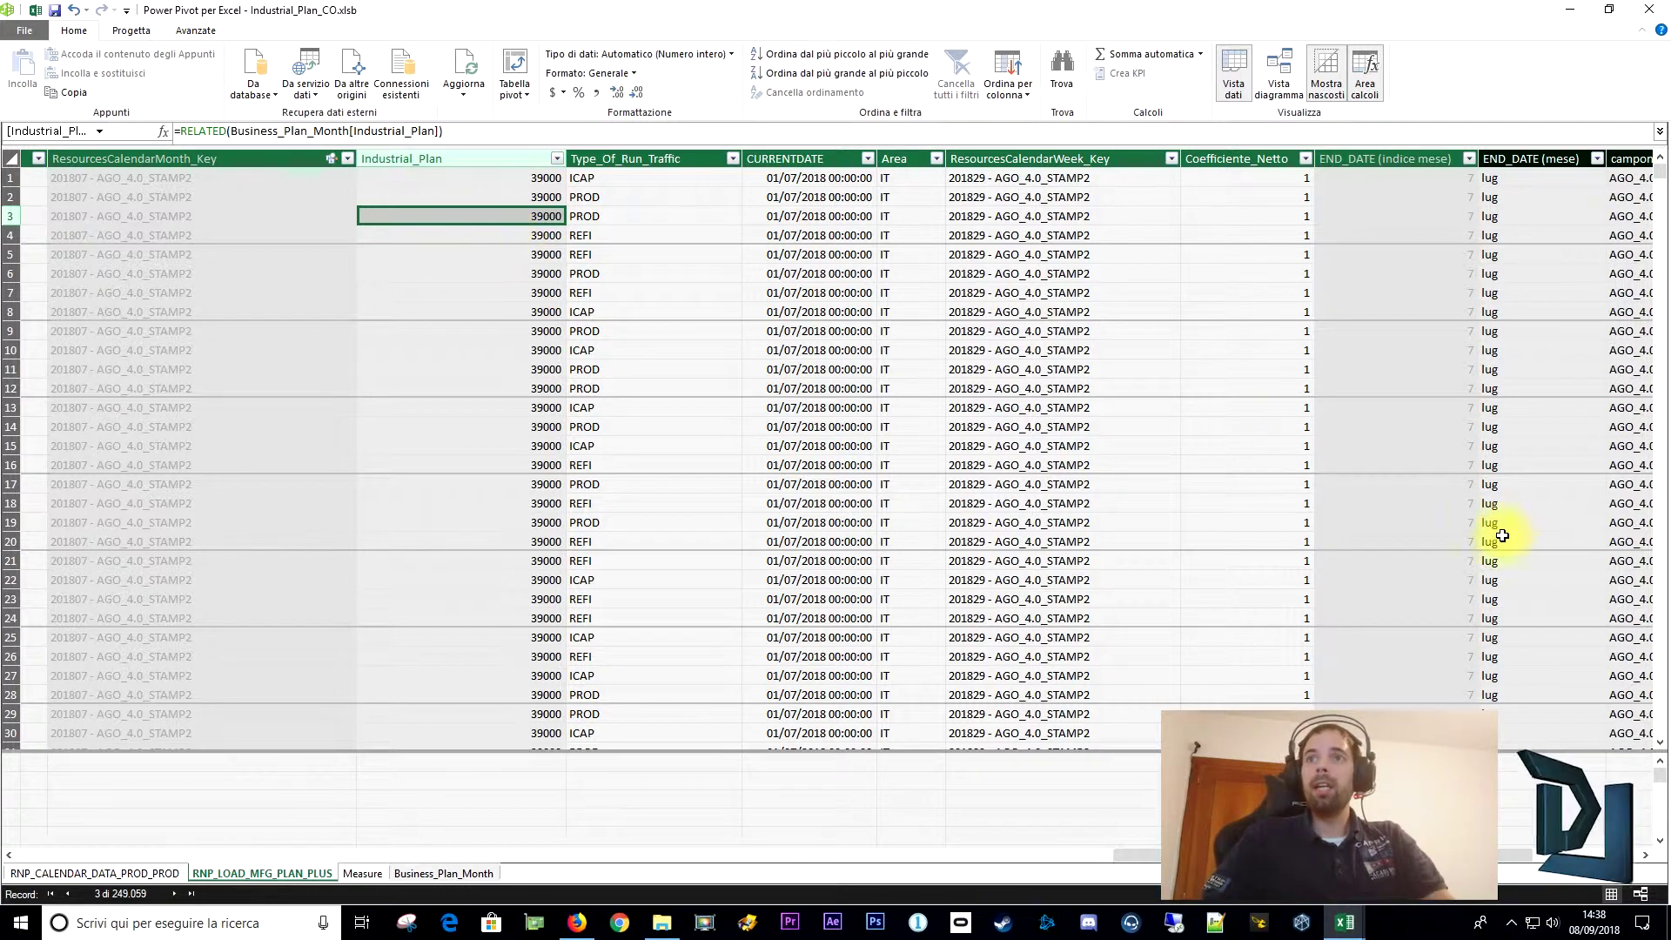
# Inspect camponuovo's RELATED formula, then view the RNP_CALENDAR_DATA_PROD_PROD table.
pyautogui.hscroll(3, 1393, 392)
pyautogui.hscroll(2, 1305, 261)
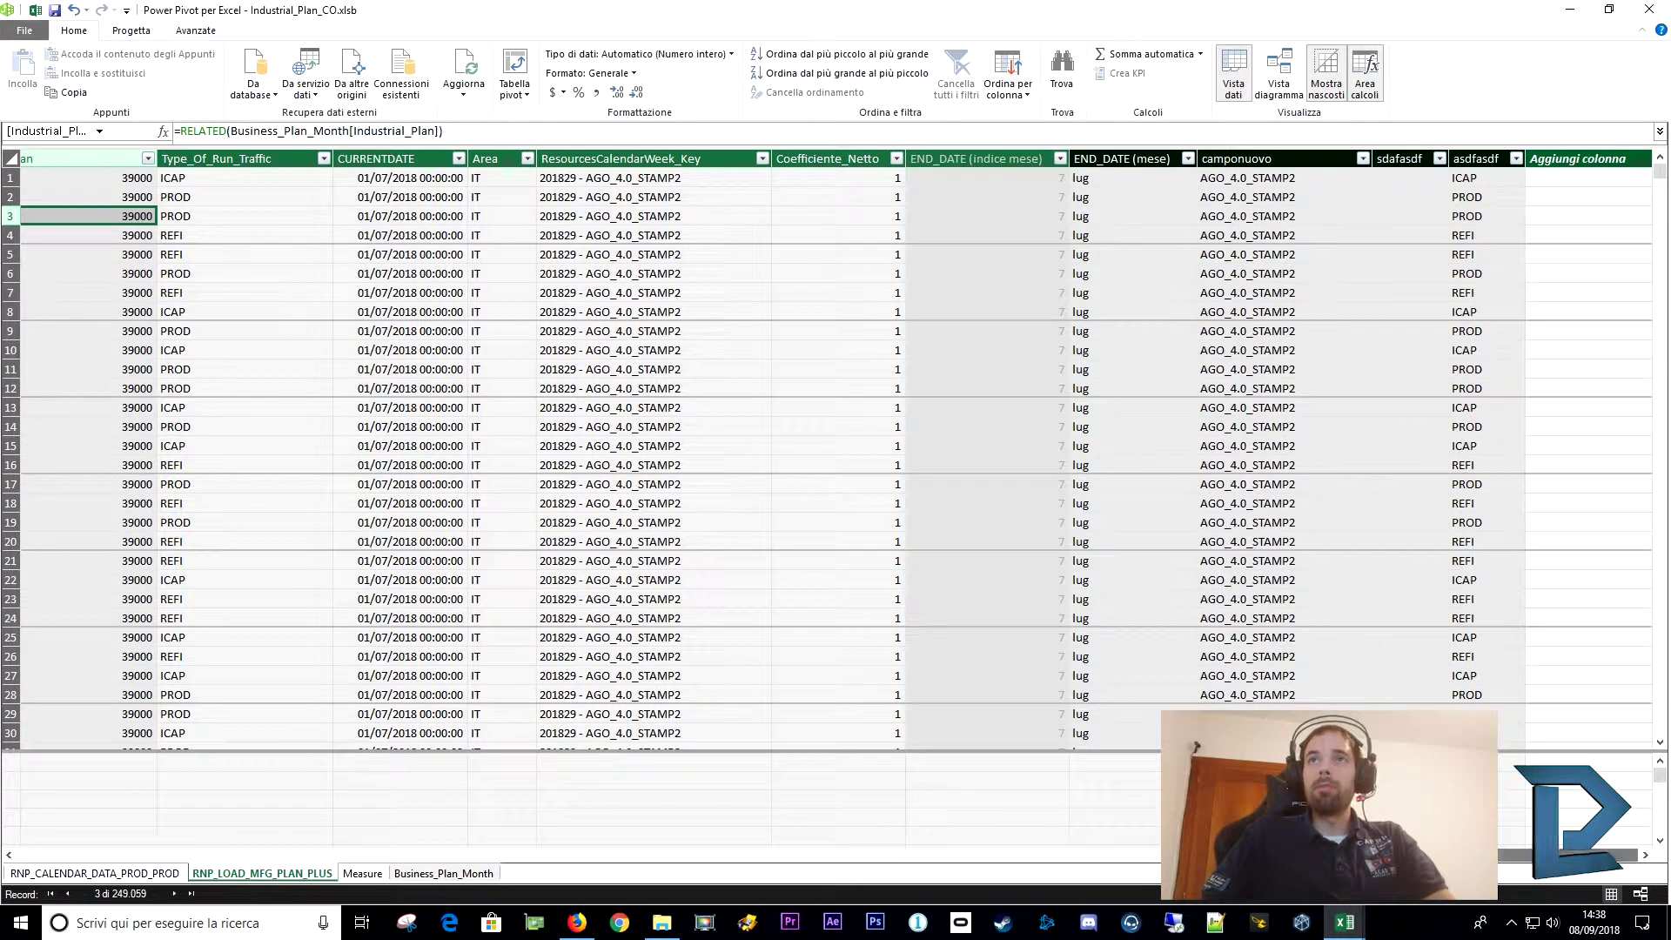
pyautogui.click(1232, 177)
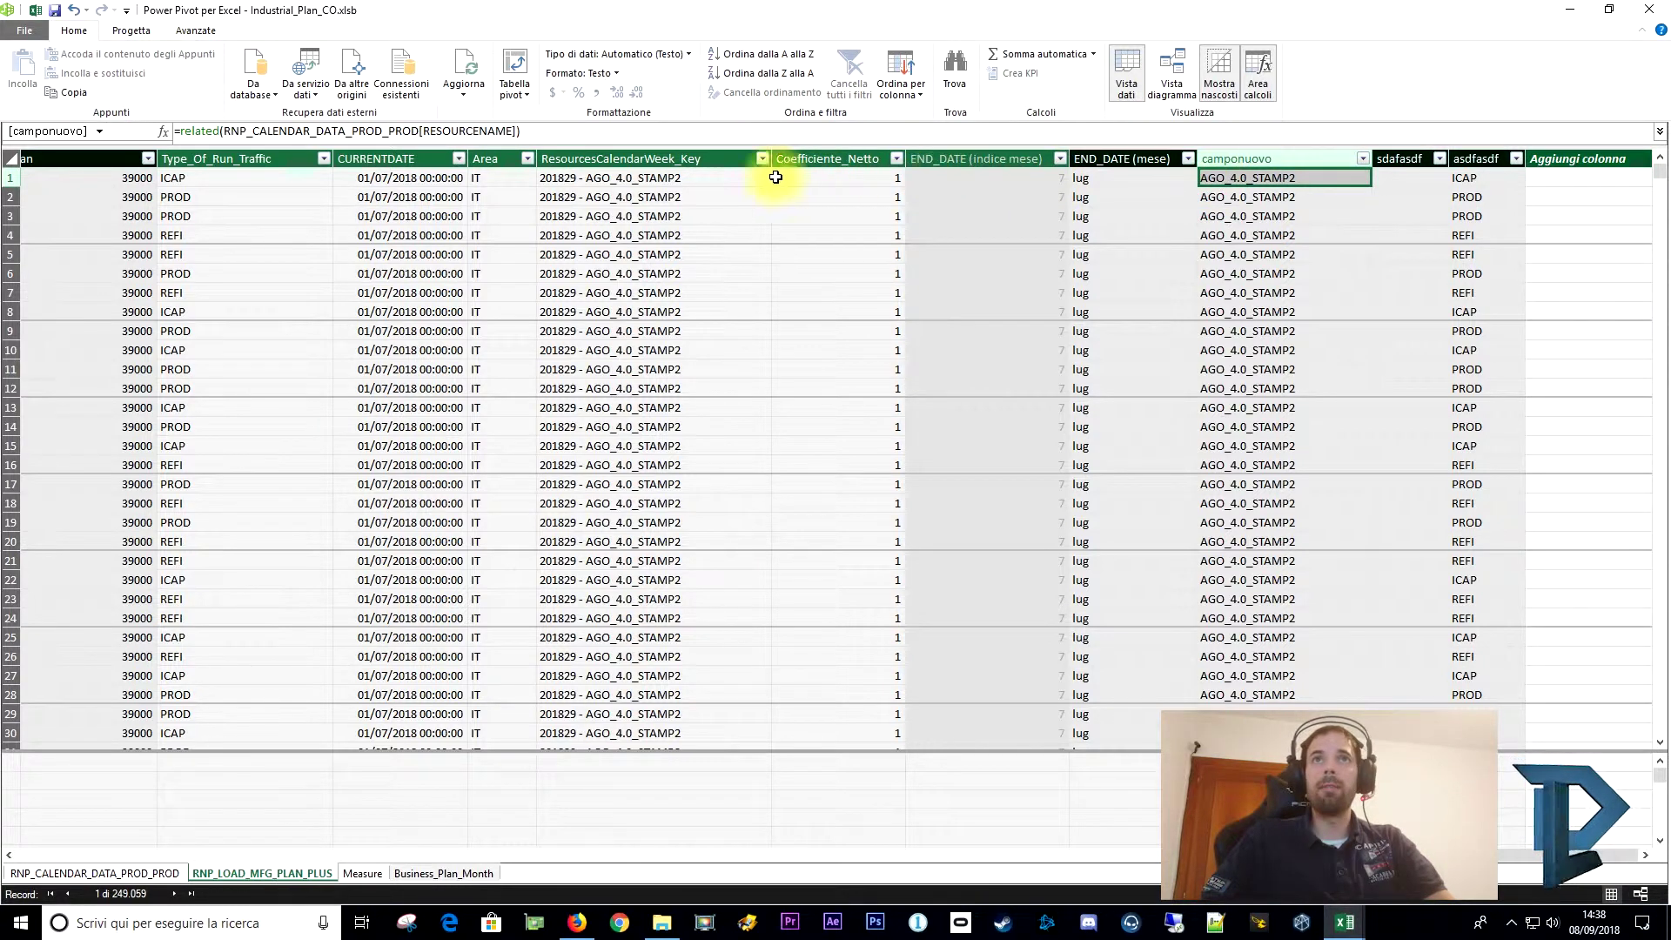
pyautogui.click(61, 874)
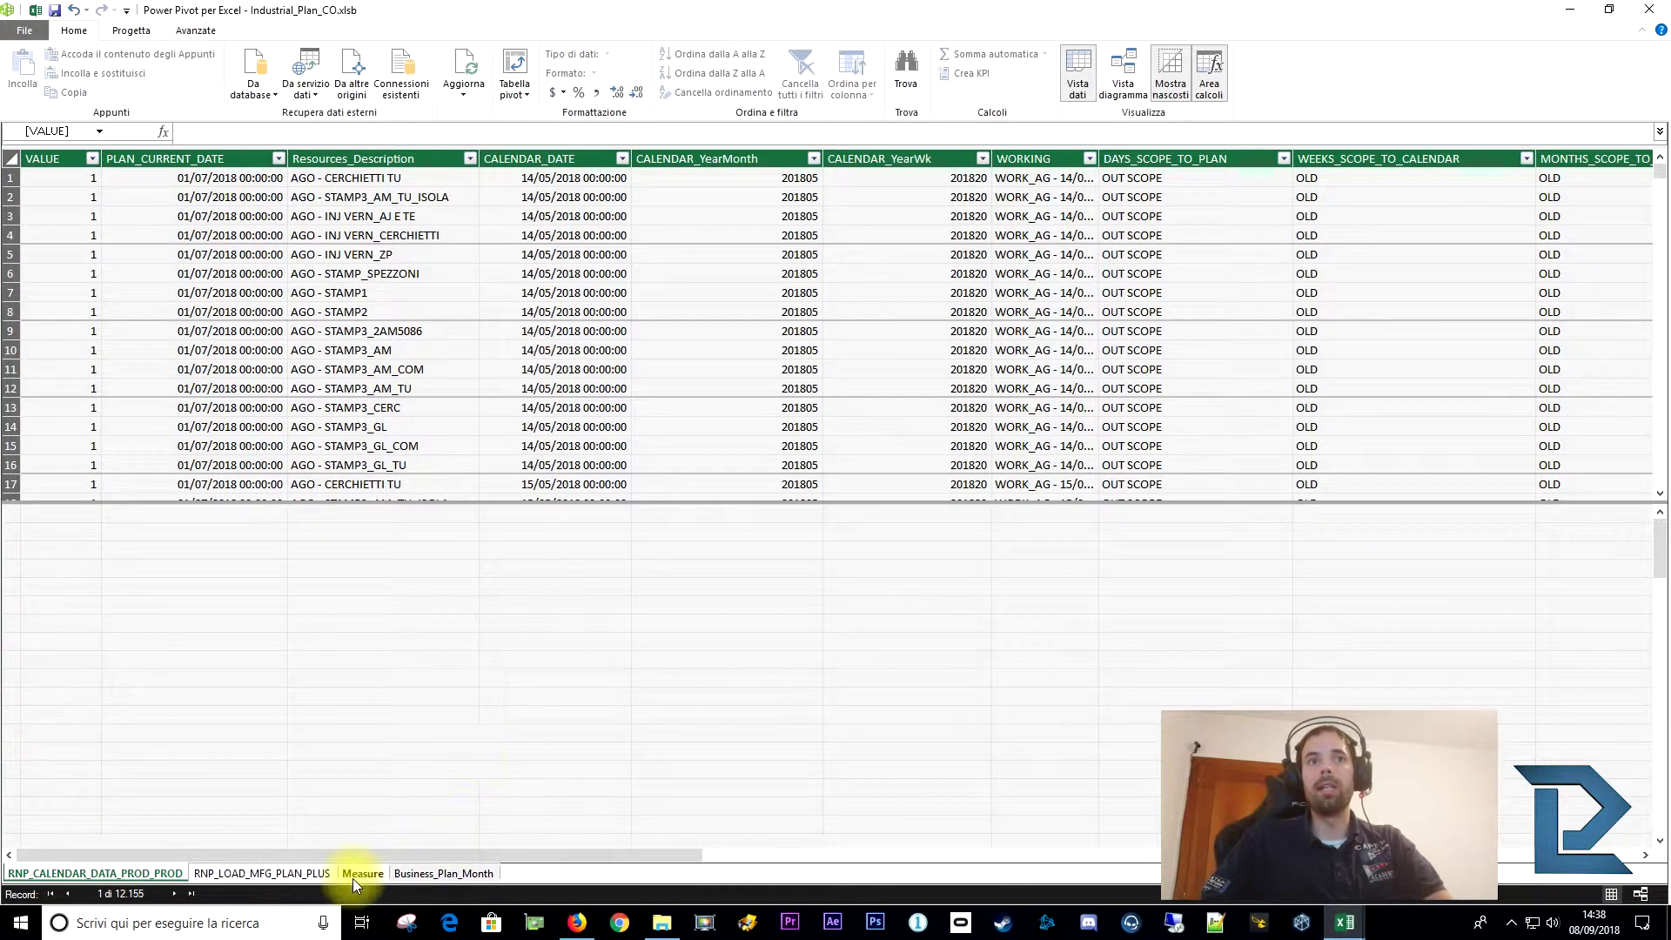
# Return to RNP_LOAD_MFG_PLAN_PLUS and confirm camponuovo returns AGO_4.0_STAMP2 across rows.
pyautogui.click(261, 873)
pyautogui.click(1218, 198)
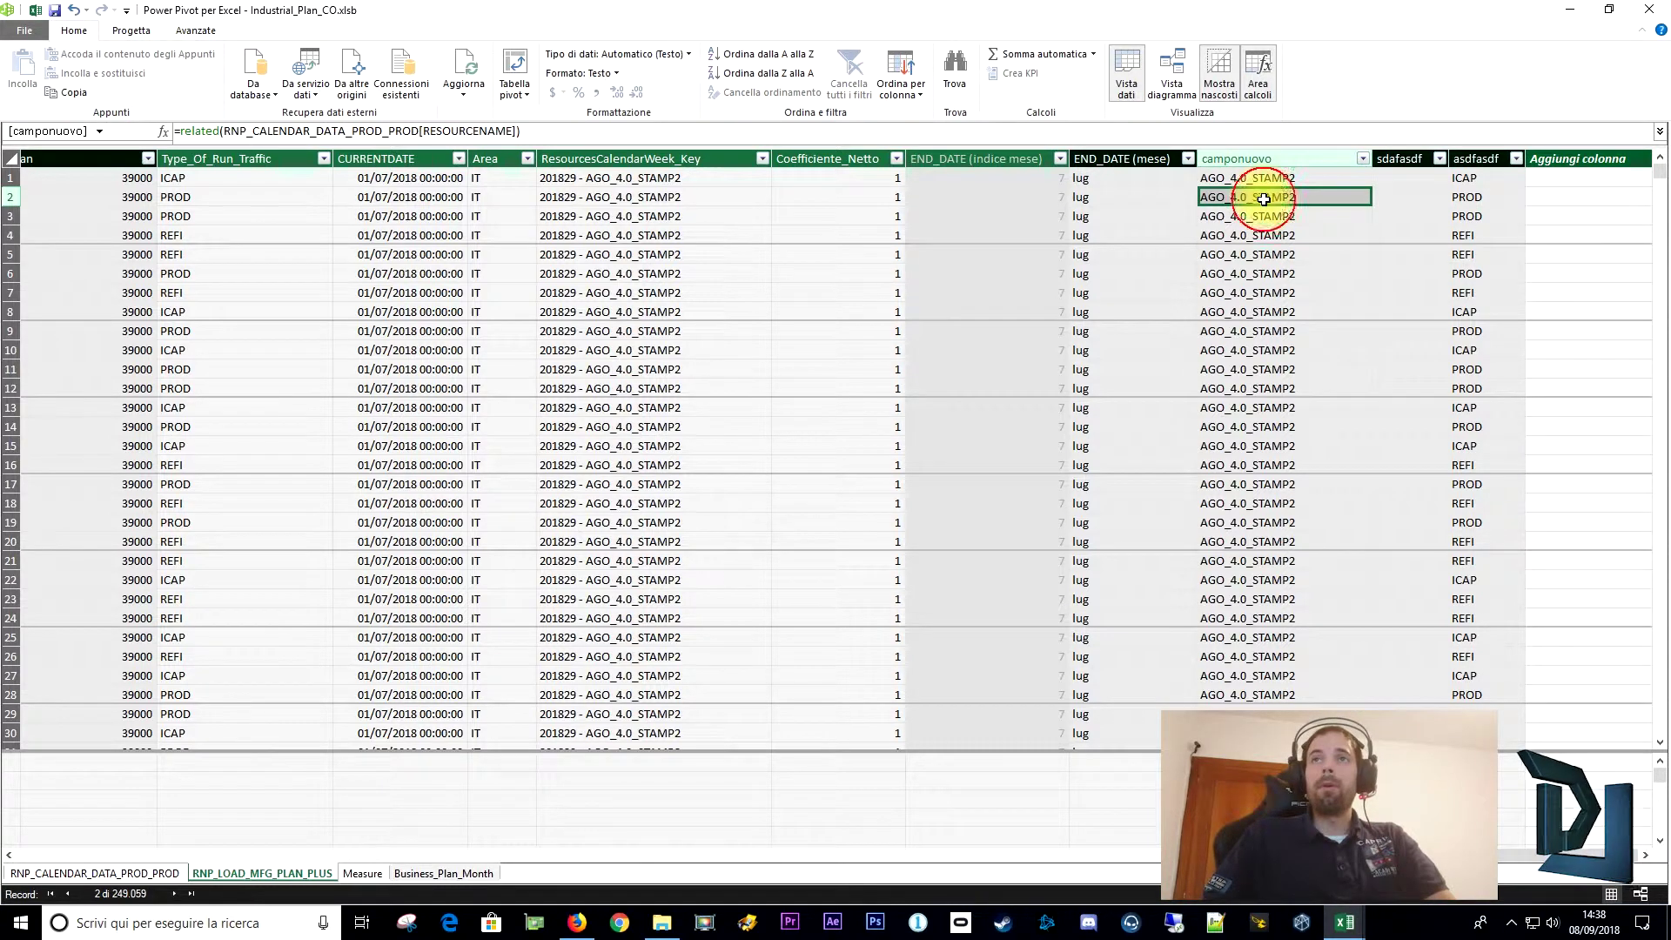
pyautogui.click(1266, 254)
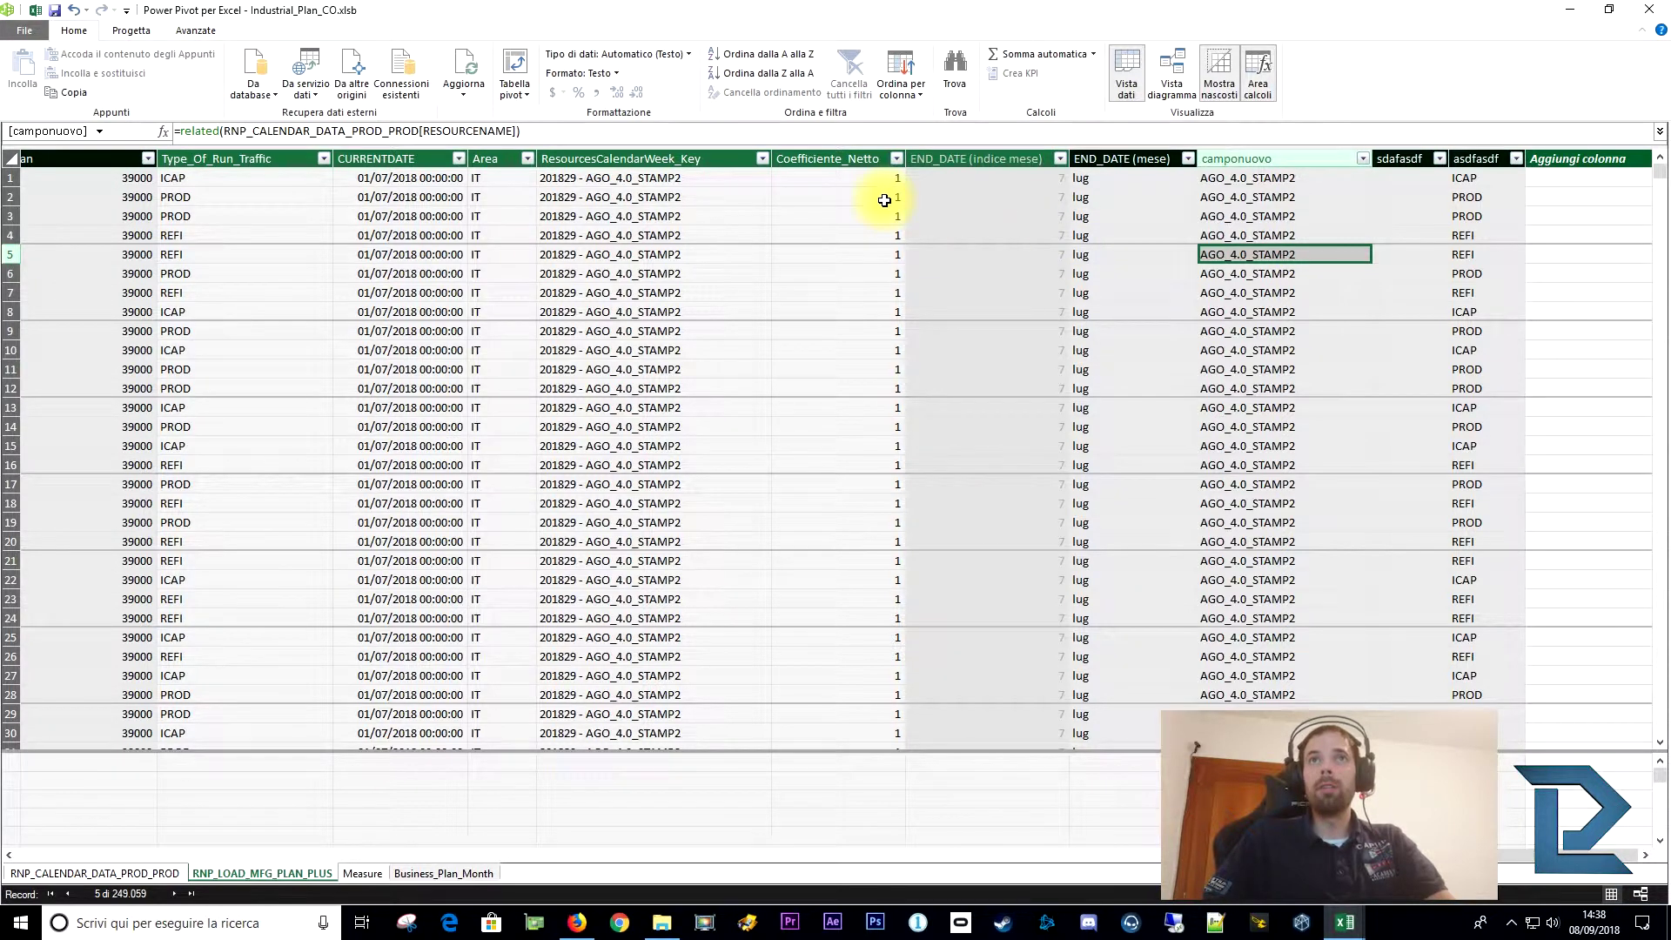
pyautogui.click(189, 179)
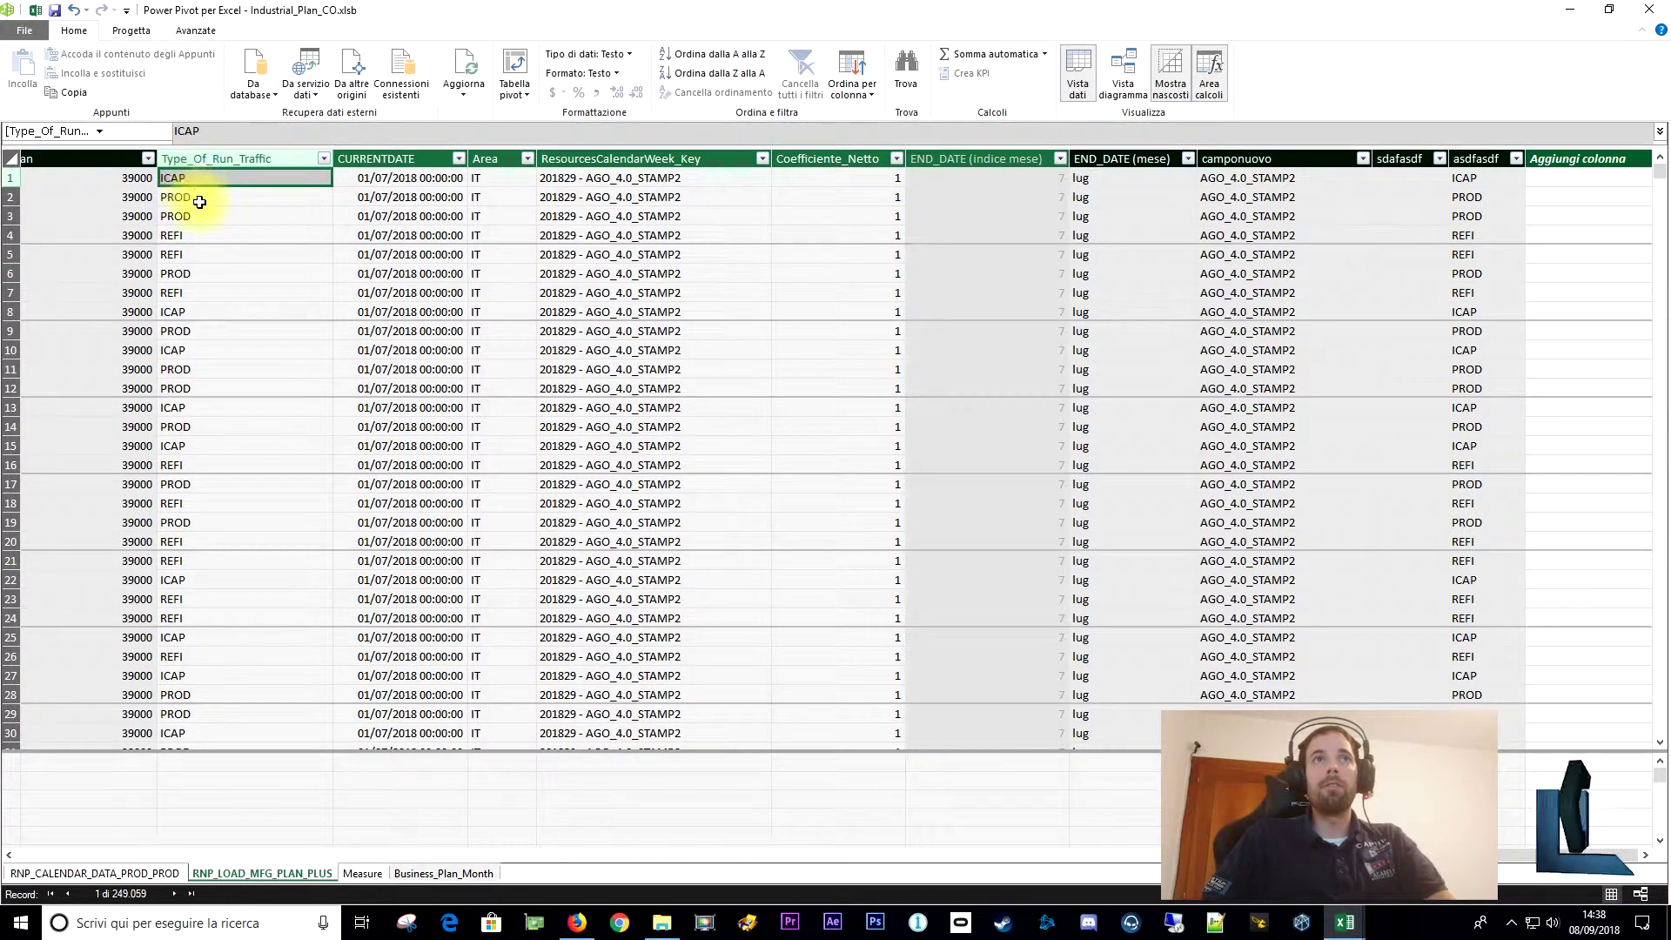
pyautogui.click(360, 177)
pyautogui.click(359, 197)
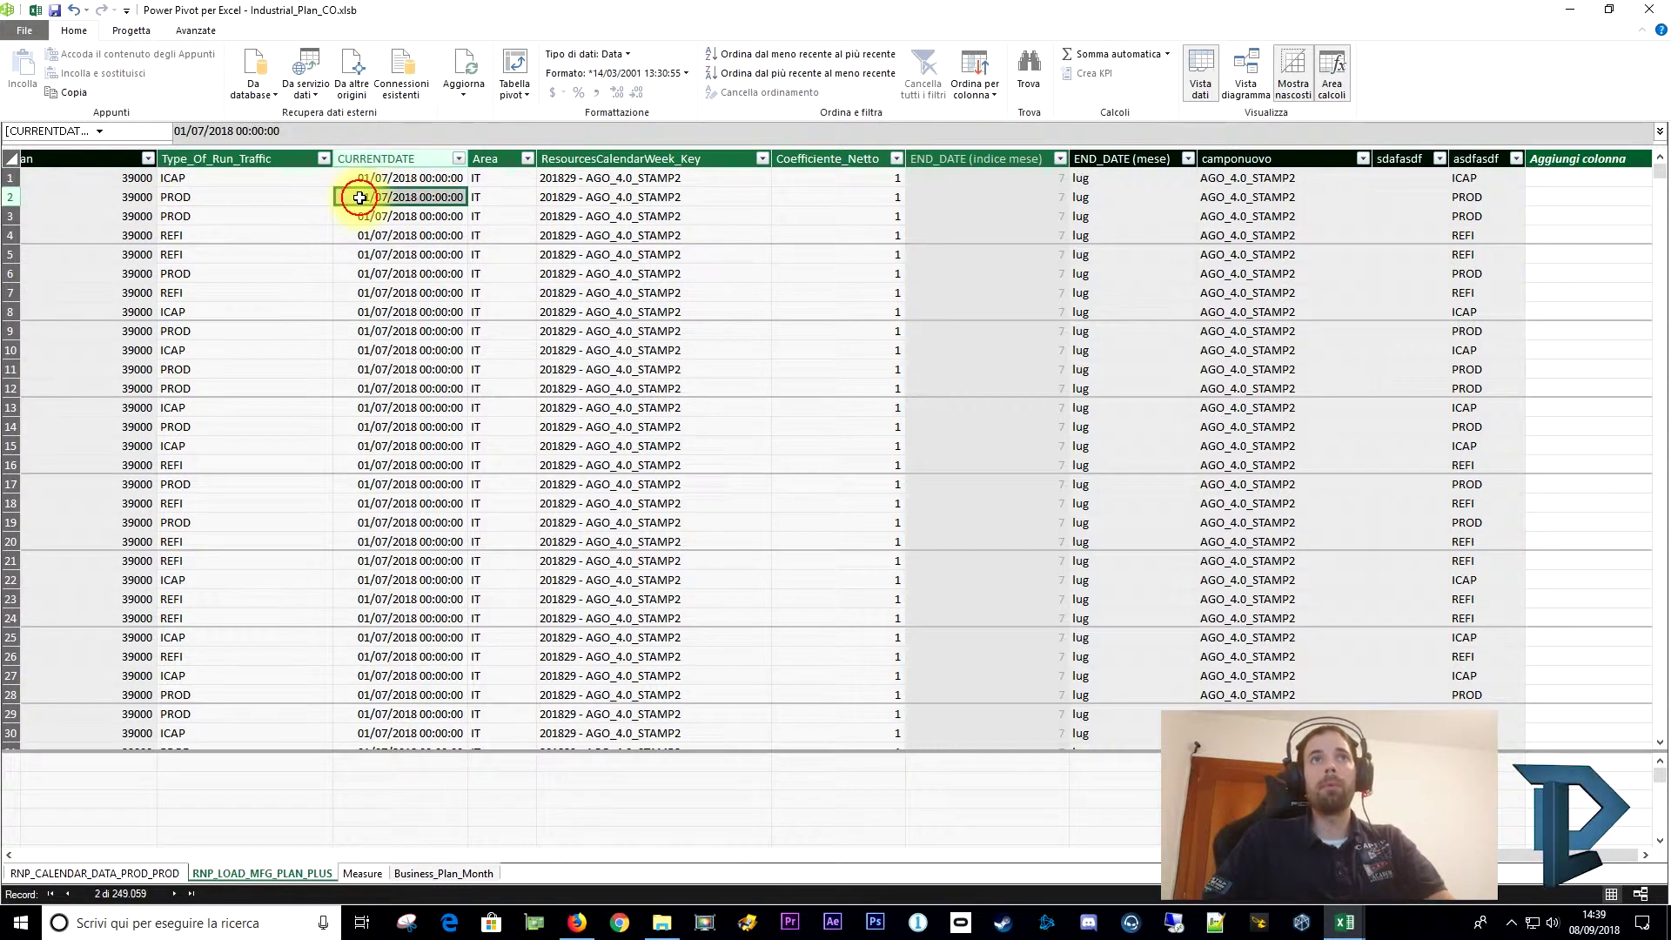
pyautogui.click(354, 178)
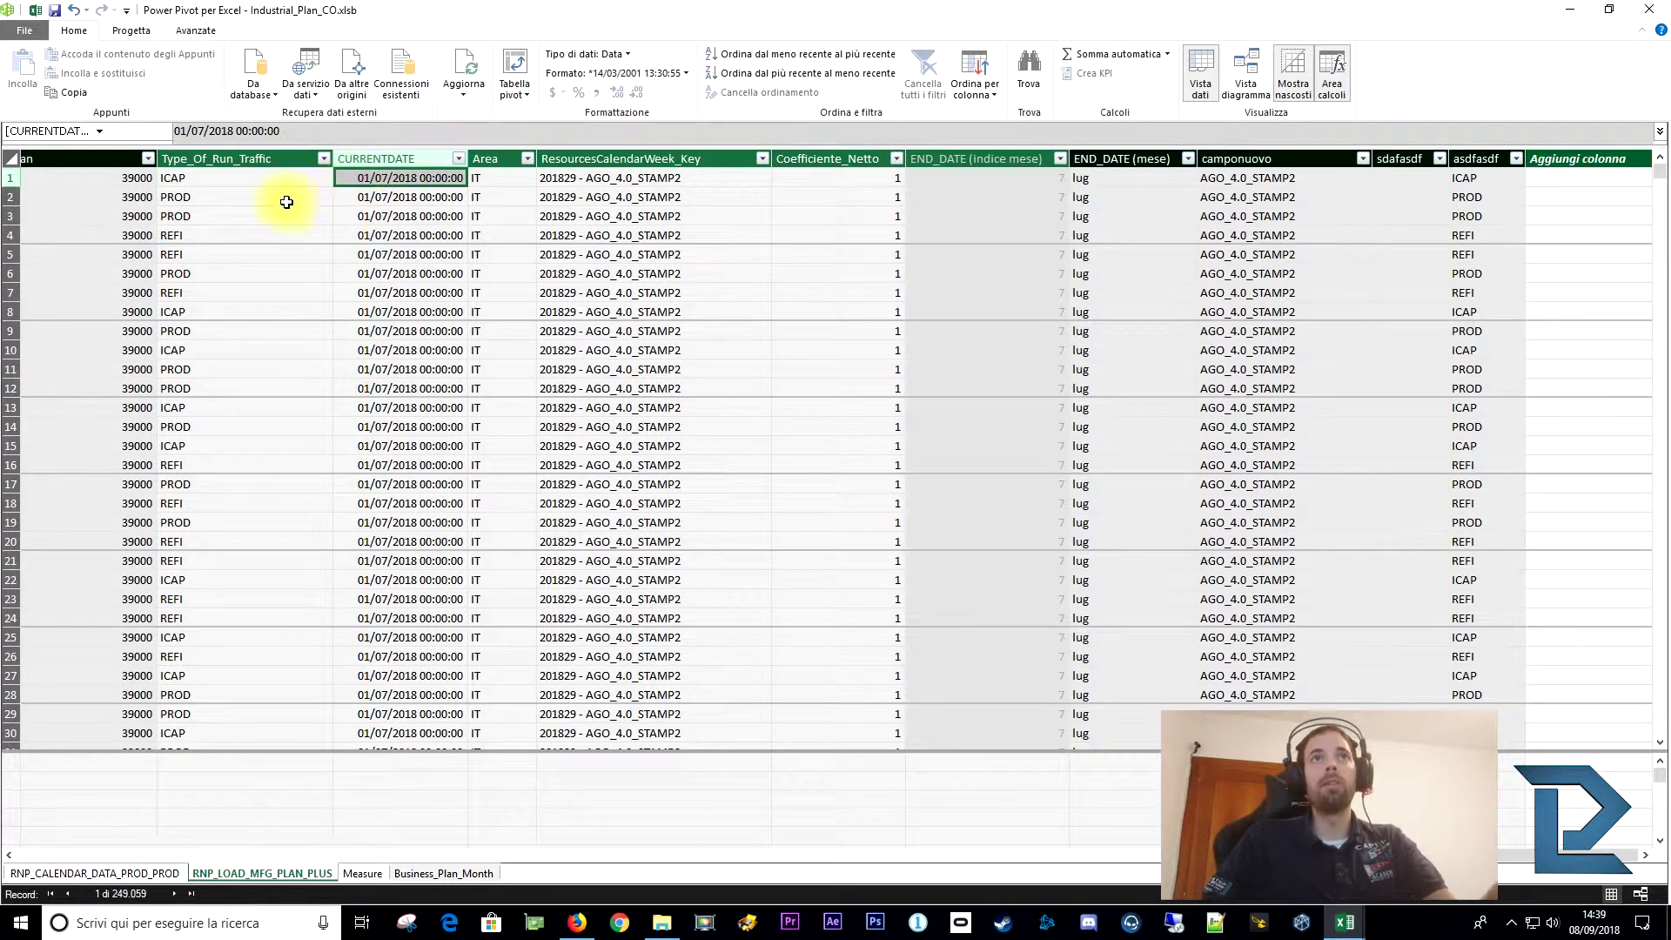
pyautogui.click(360, 197)
pyautogui.click(357, 217)
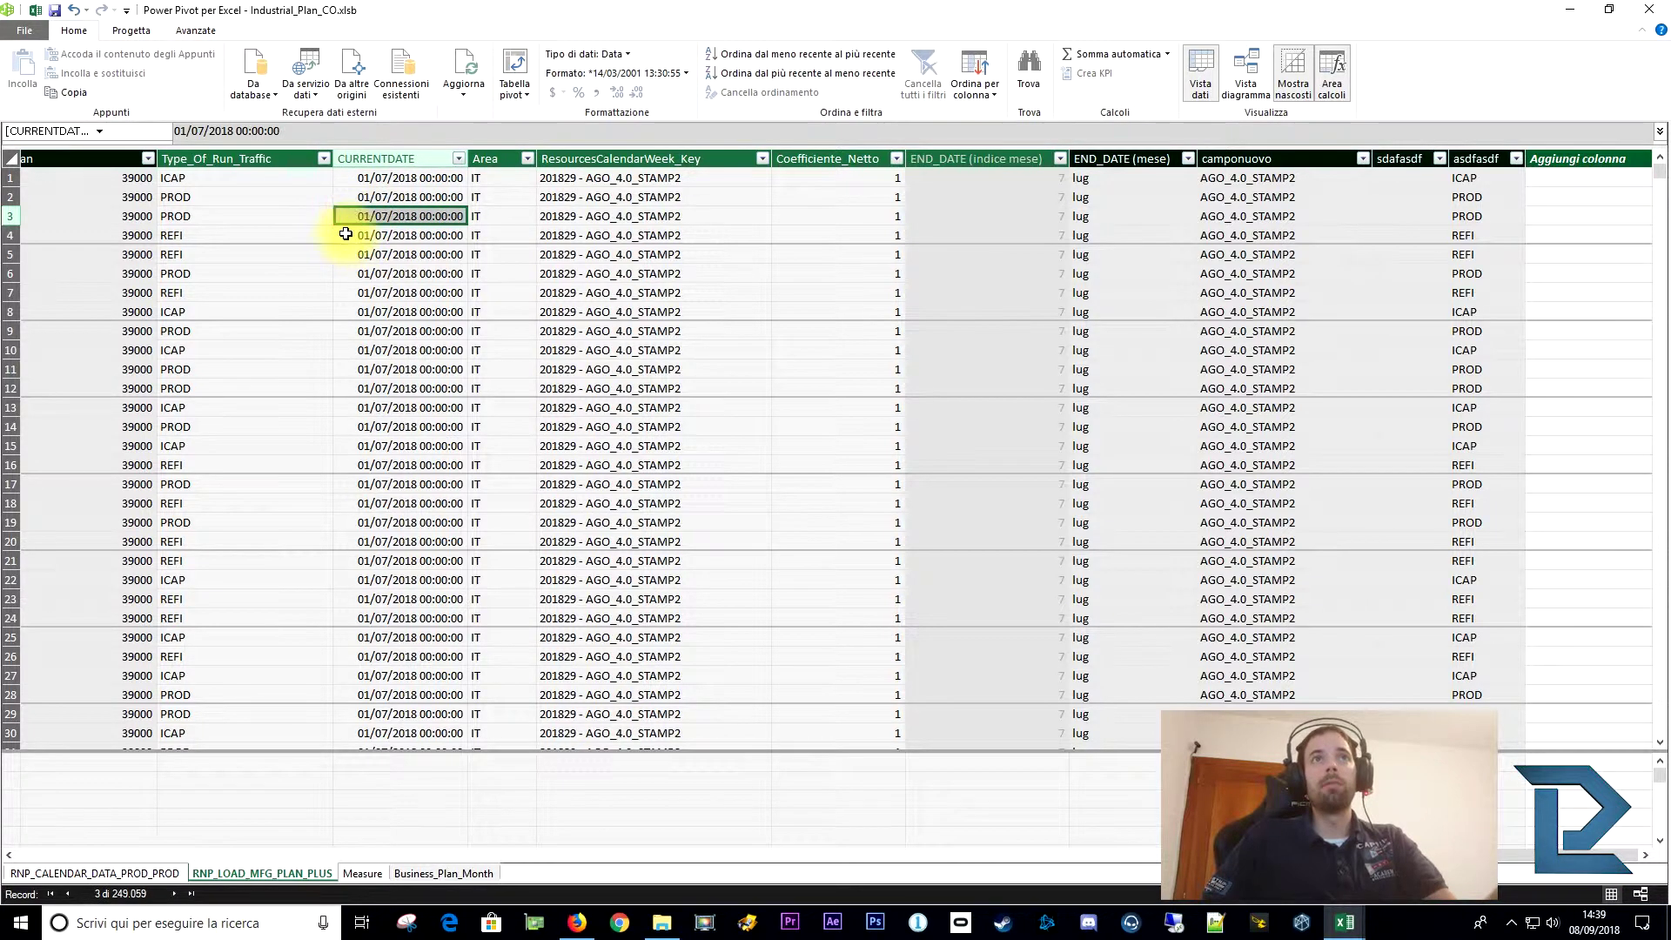
pyautogui.click(348, 235)
pyautogui.click(347, 254)
pyautogui.click(345, 273)
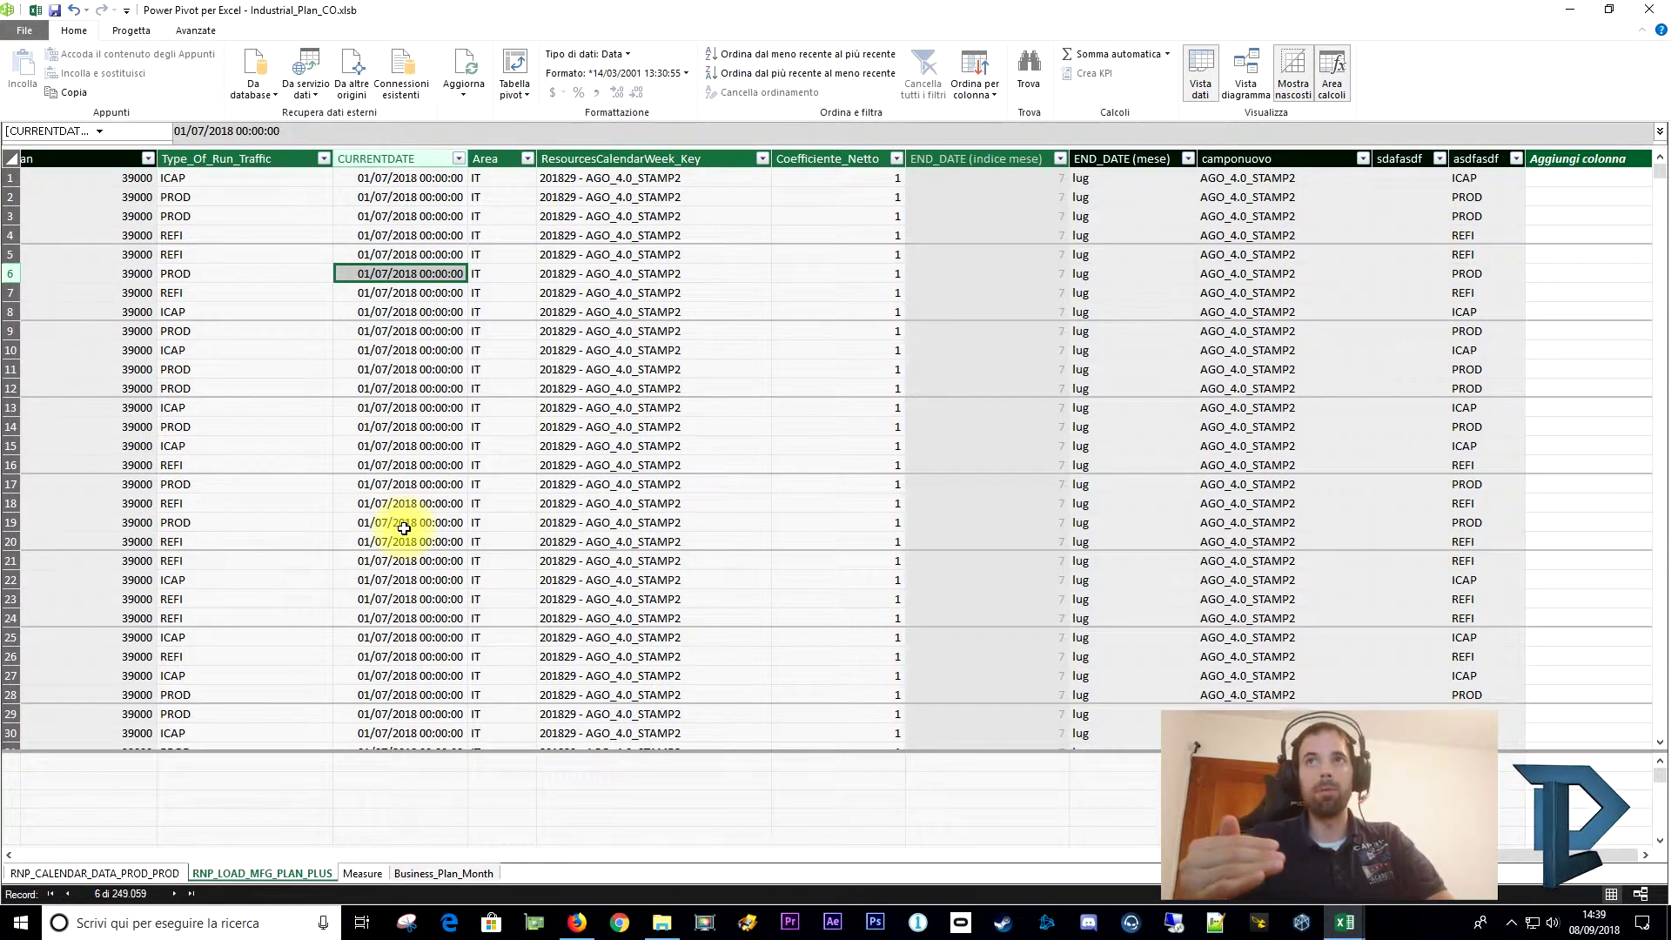
pyautogui.click(1223, 198)
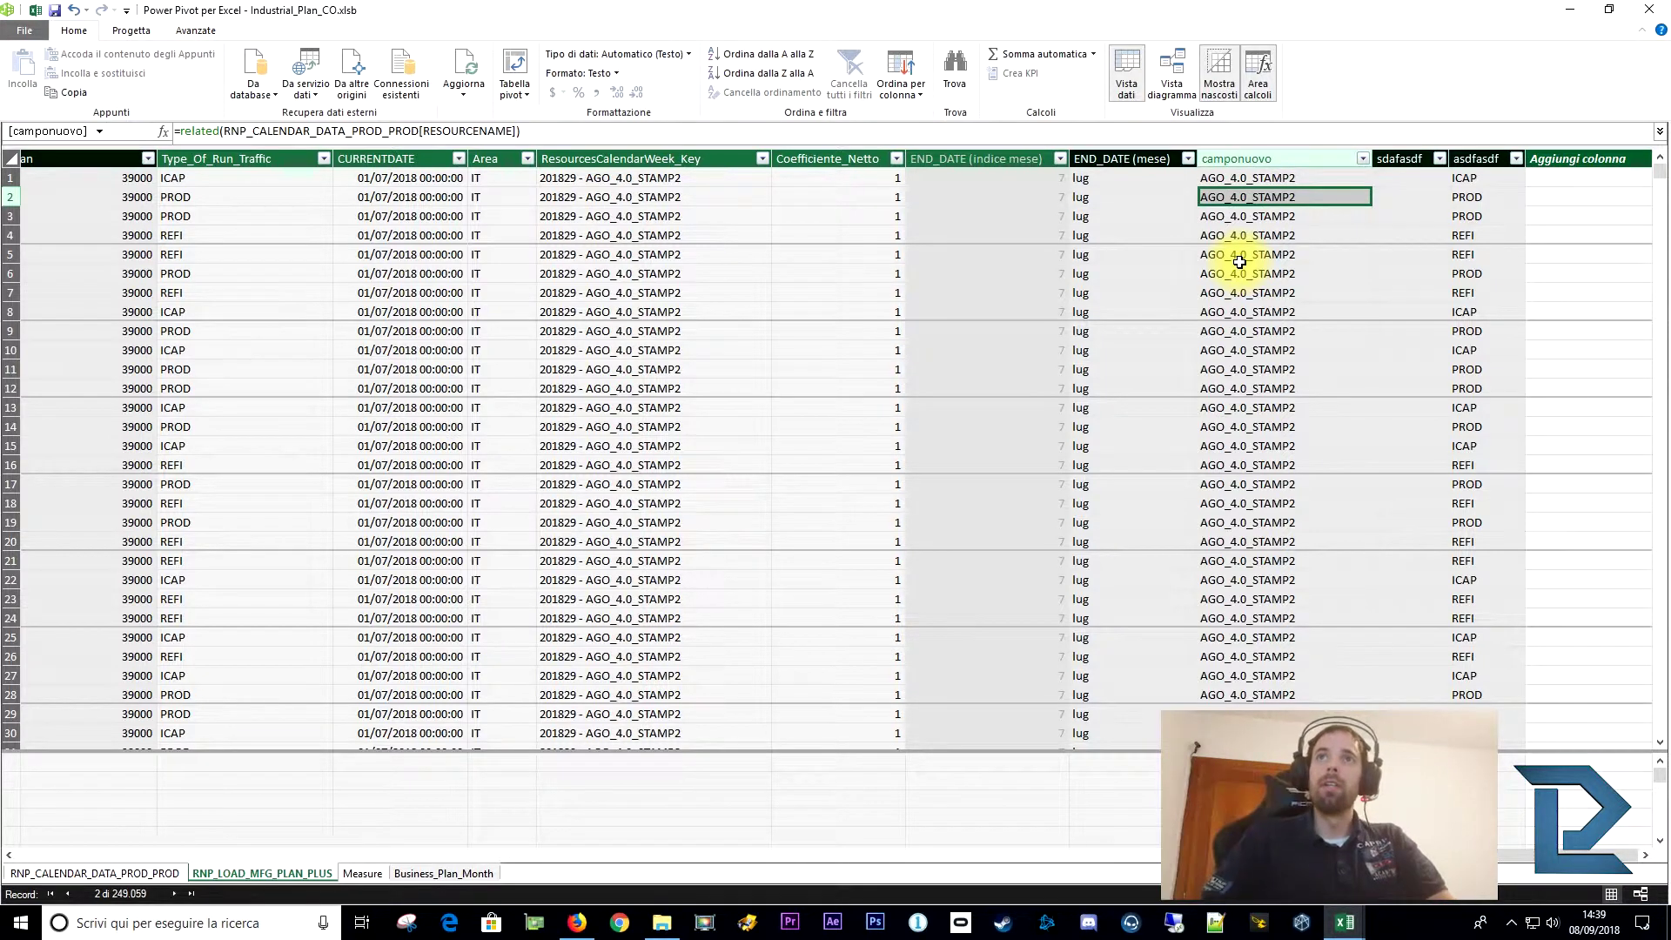
pyautogui.click(1080, 269)
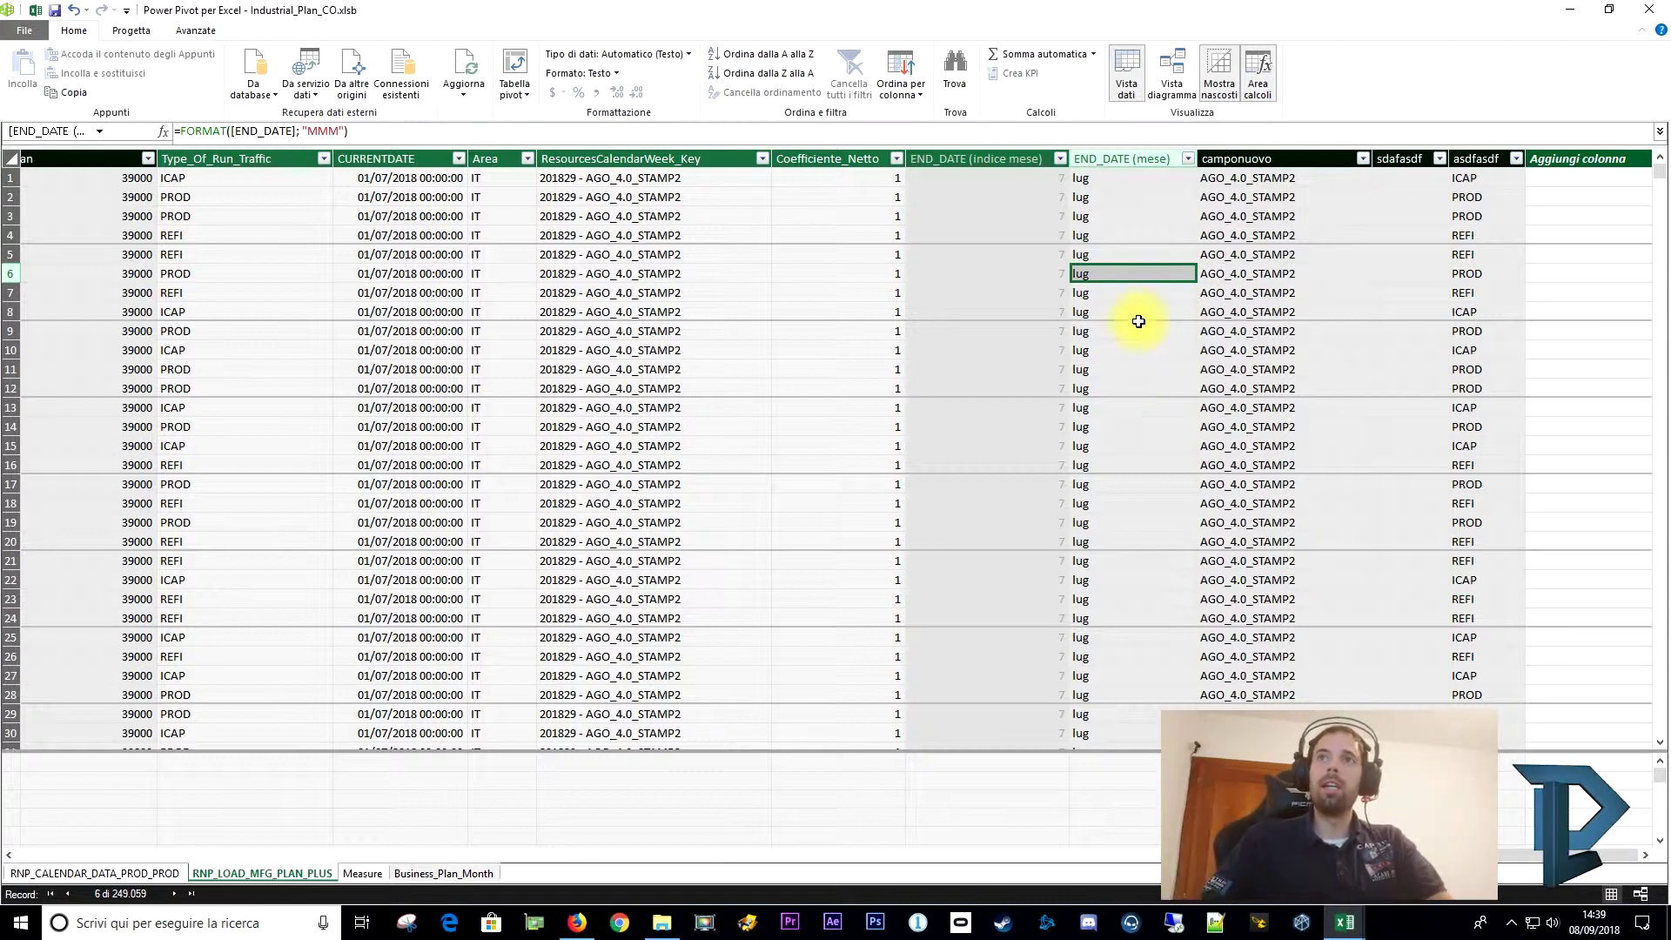
pyautogui.click(1269, 254)
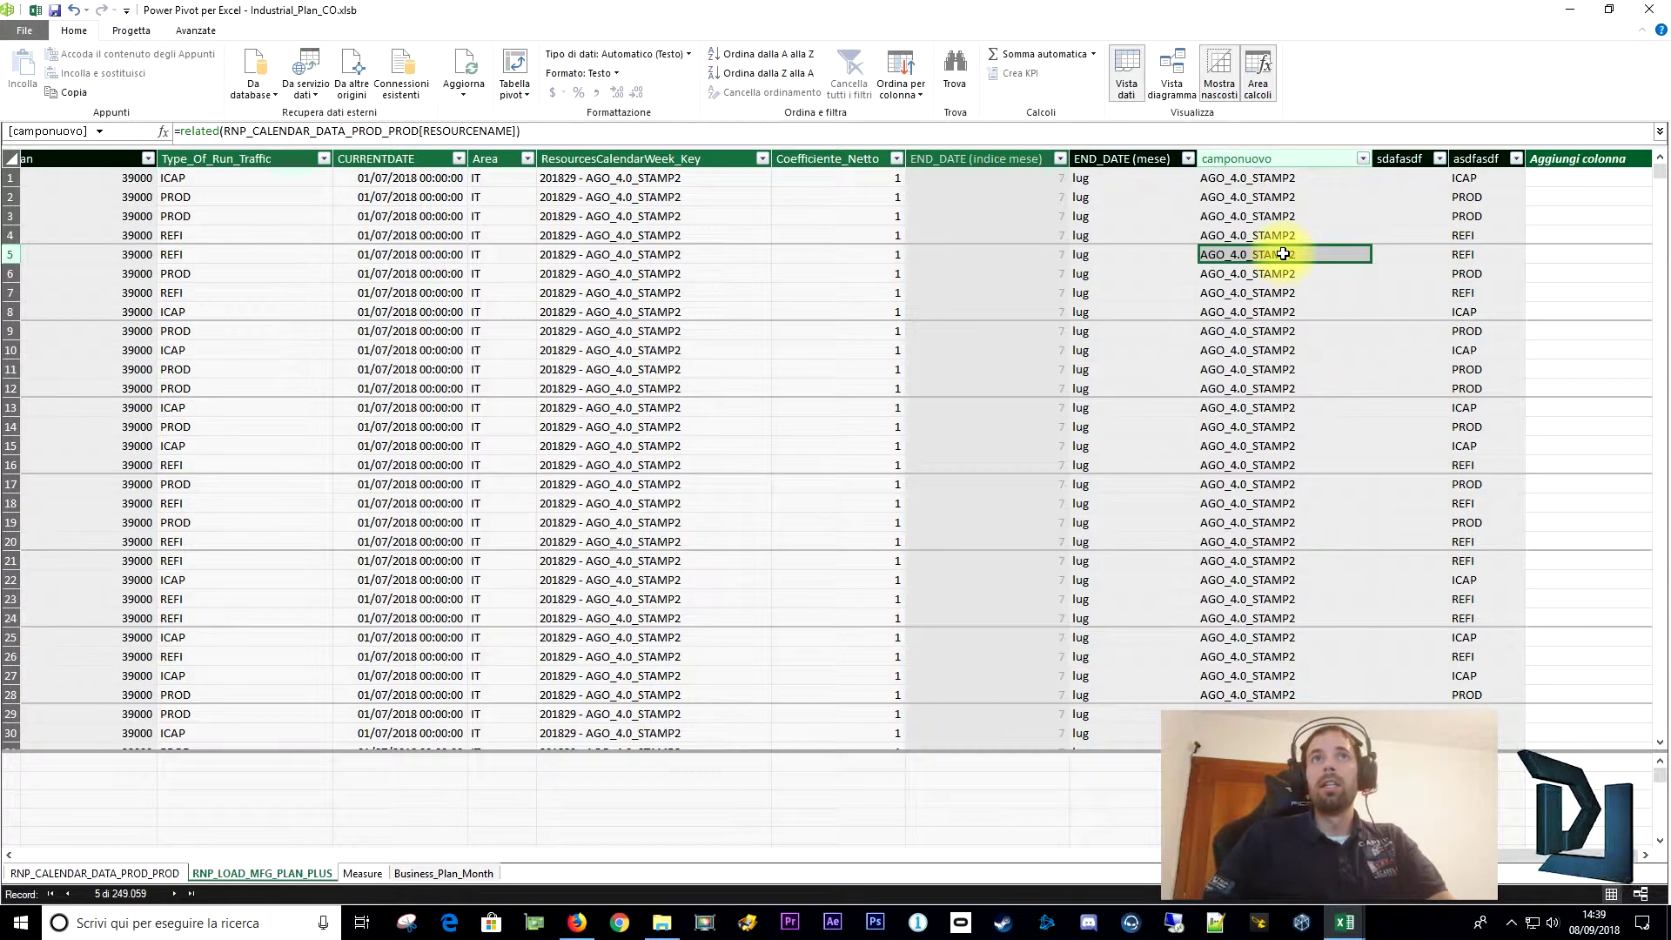
pyautogui.click(1316, 236)
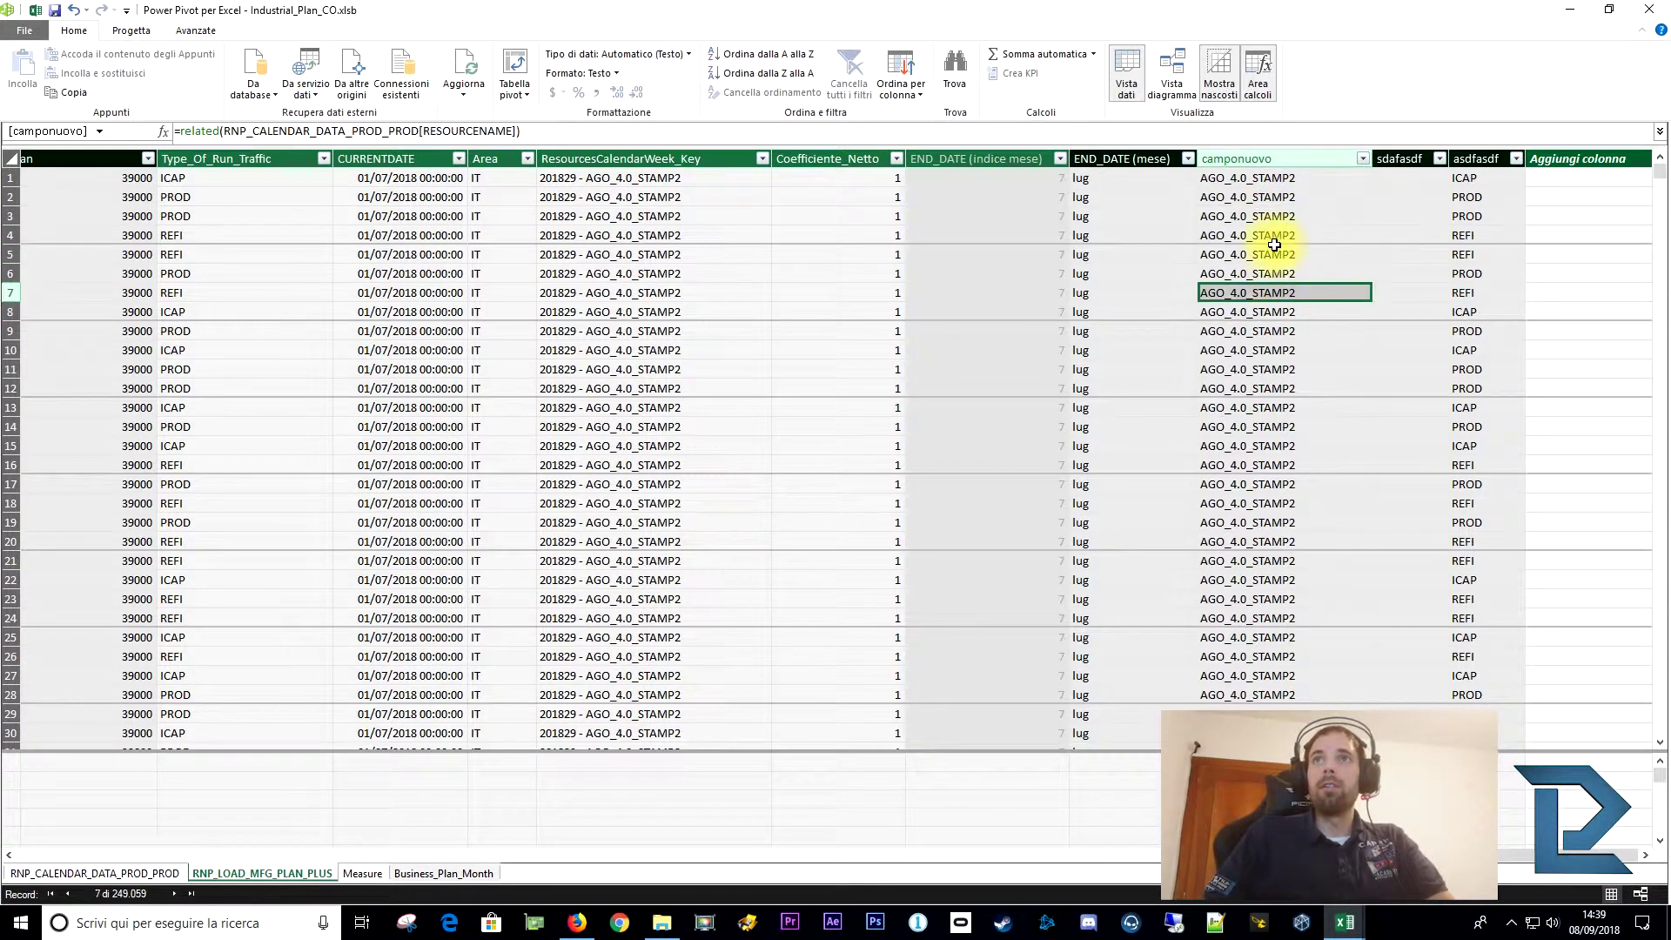
pyautogui.click(1240, 231)
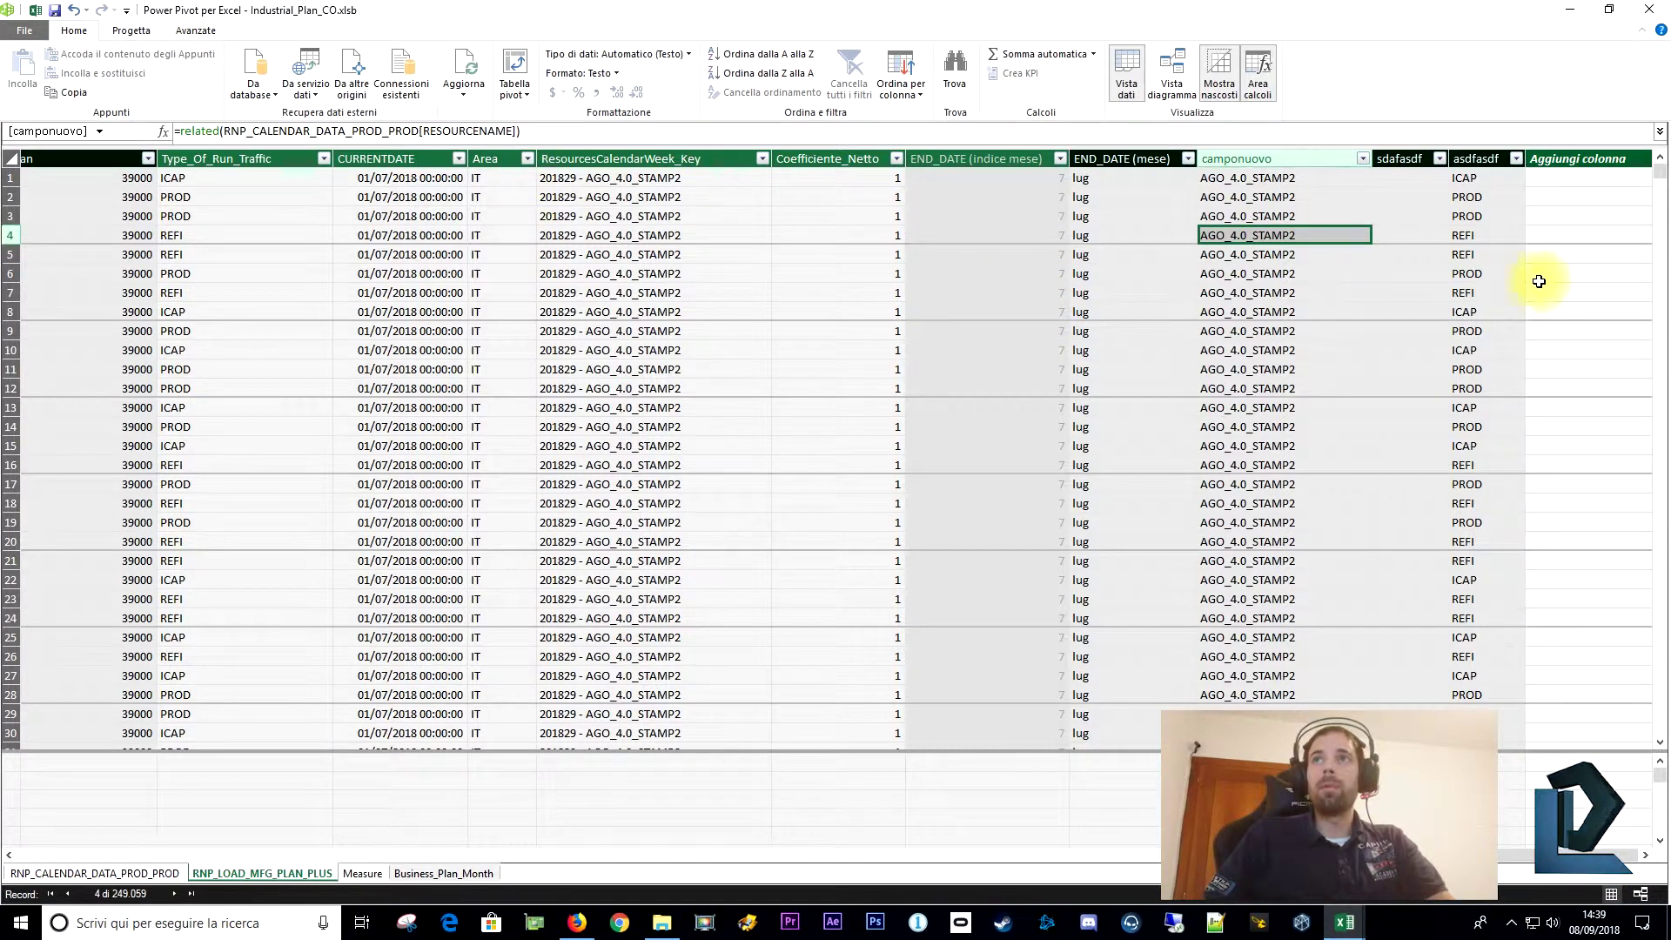
pyautogui.click(1534, 199)
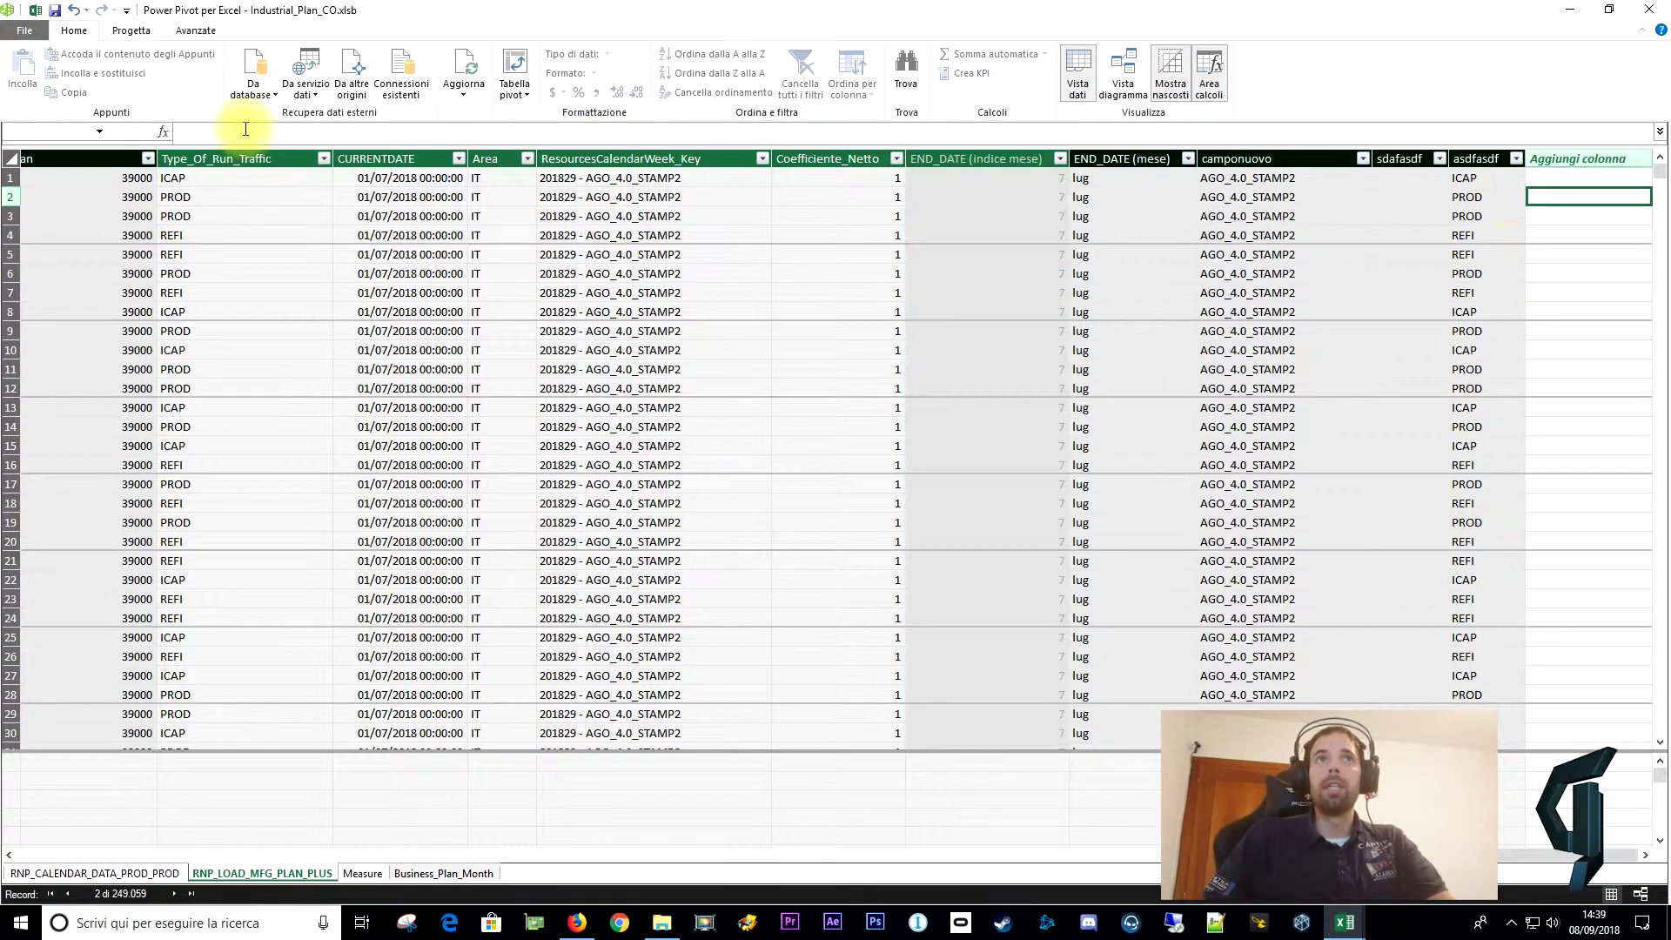
pyautogui.click(1398, 217)
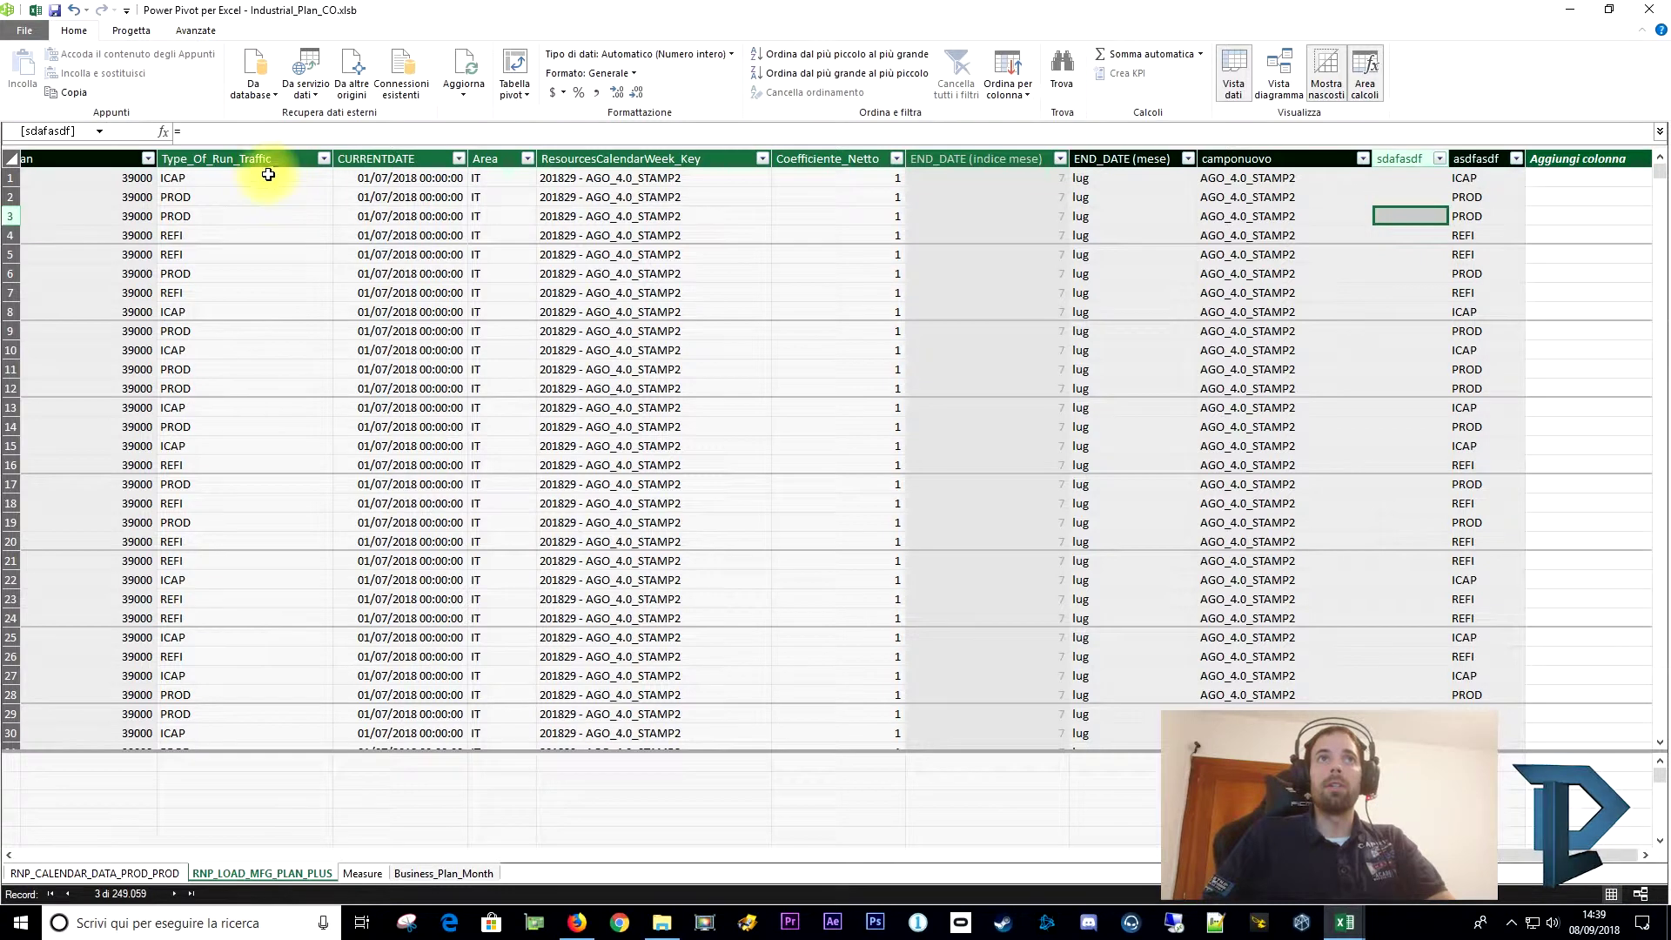
pyautogui.click(163, 133)
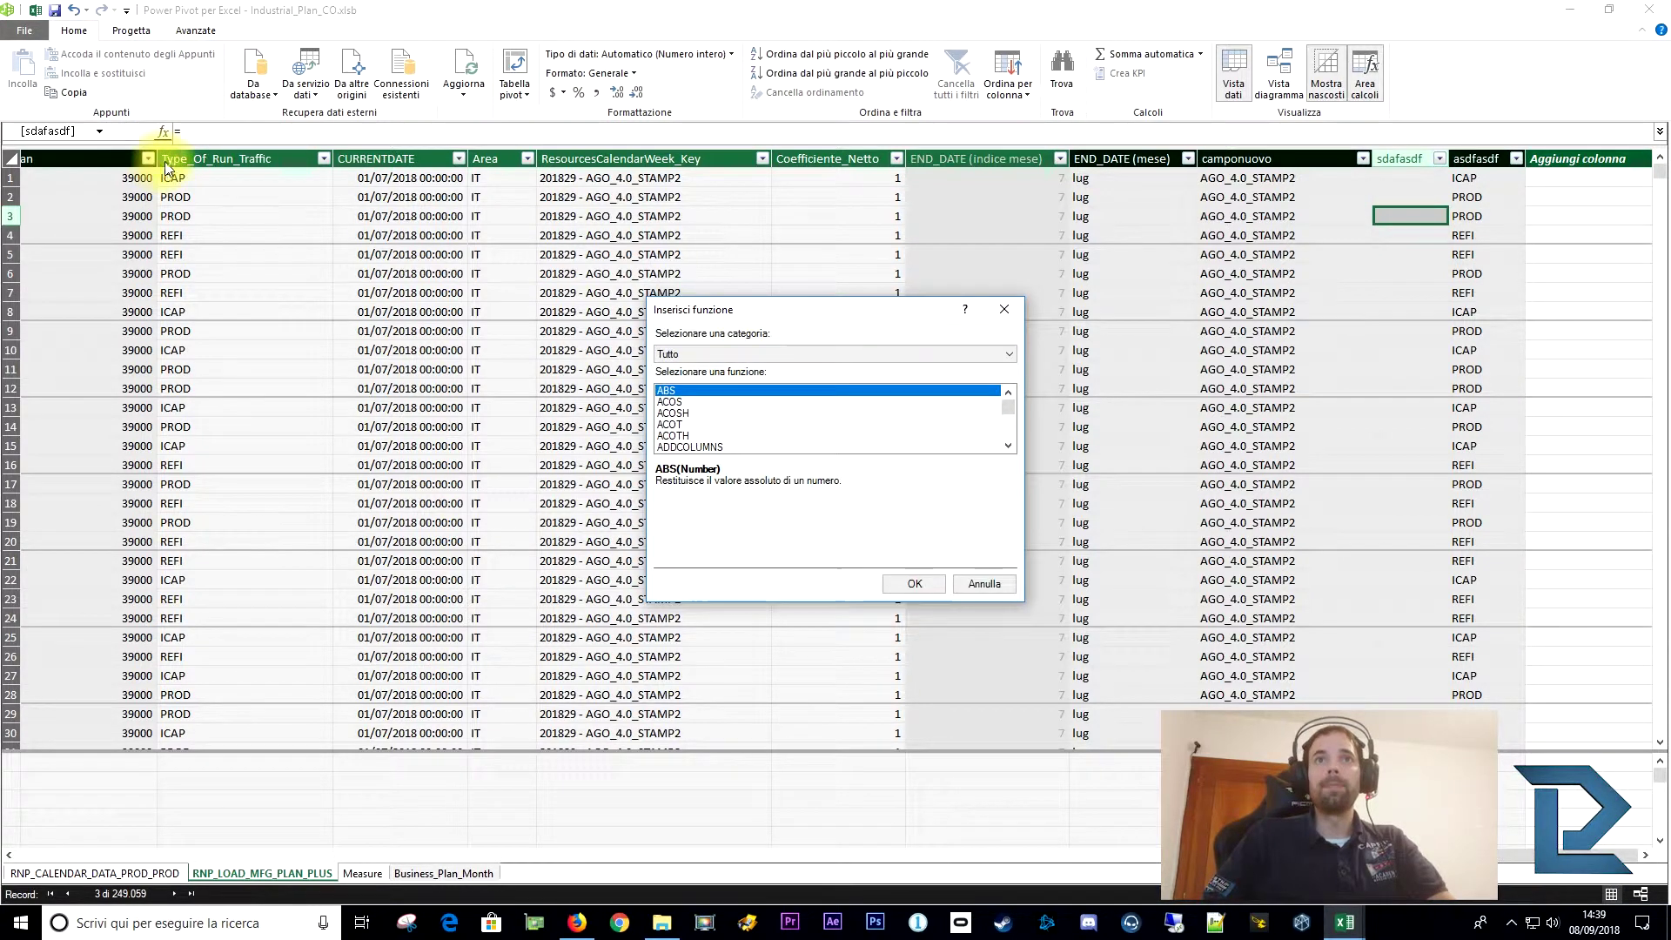
pyautogui.click(718, 352)
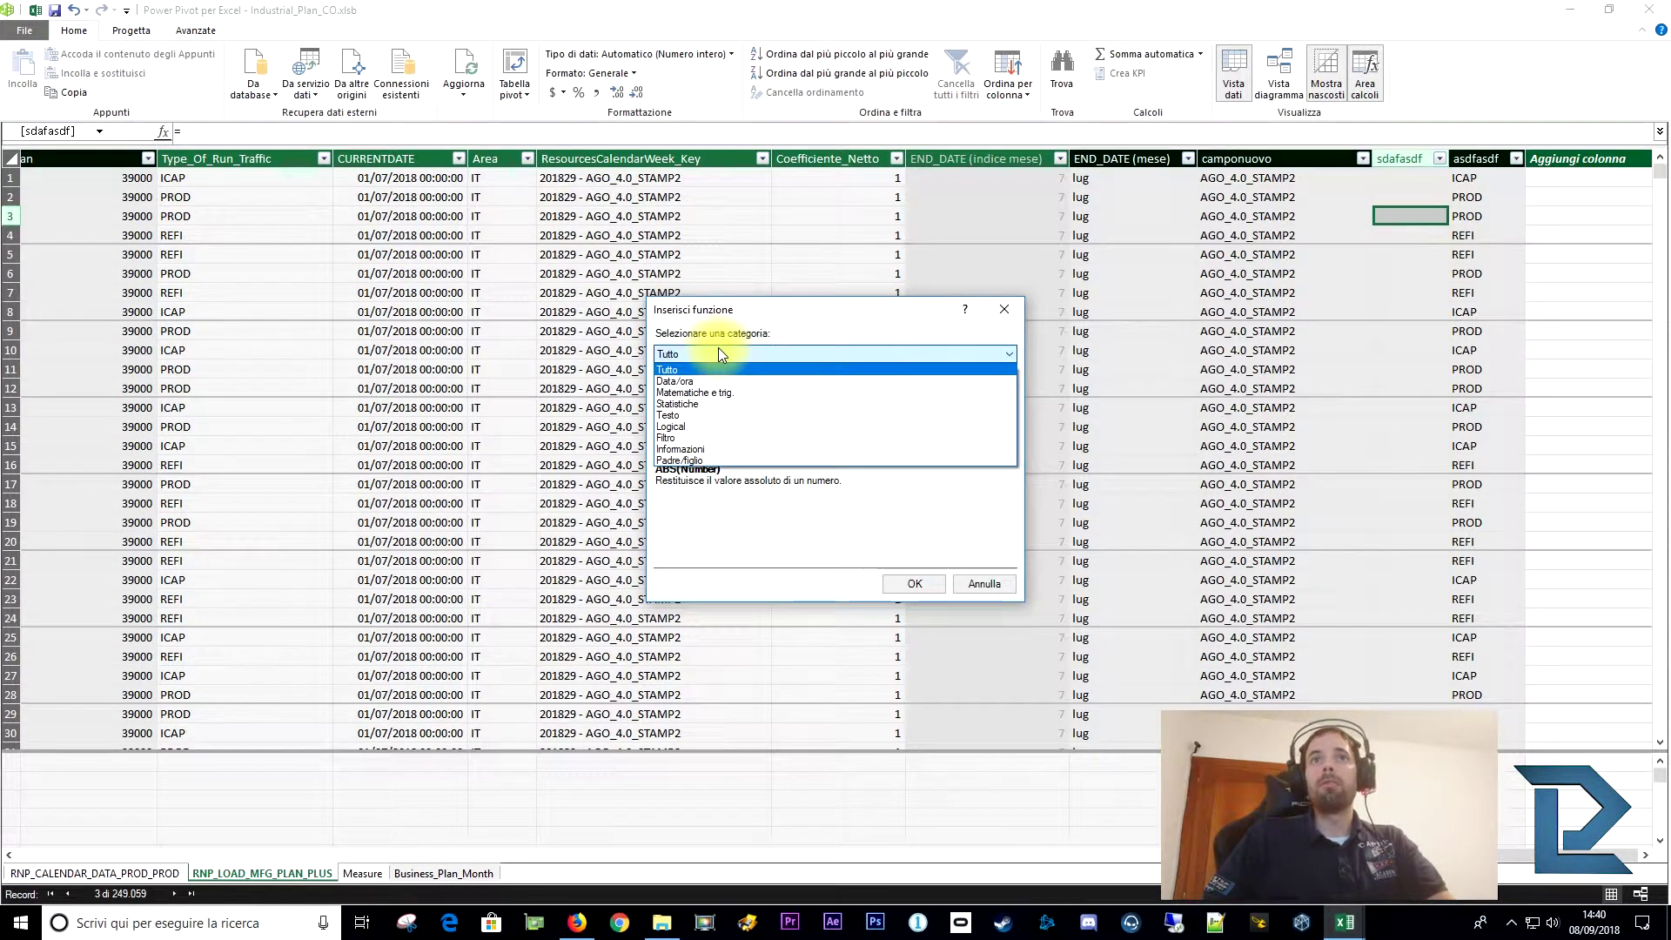
pyautogui.click(717, 351)
pyautogui.moveTo(1010, 406)
pyautogui.mouseDown()
pyautogui.moveTo(1015, 423)
pyautogui.moveTo(1009, 403)
pyautogui.mouseUp()
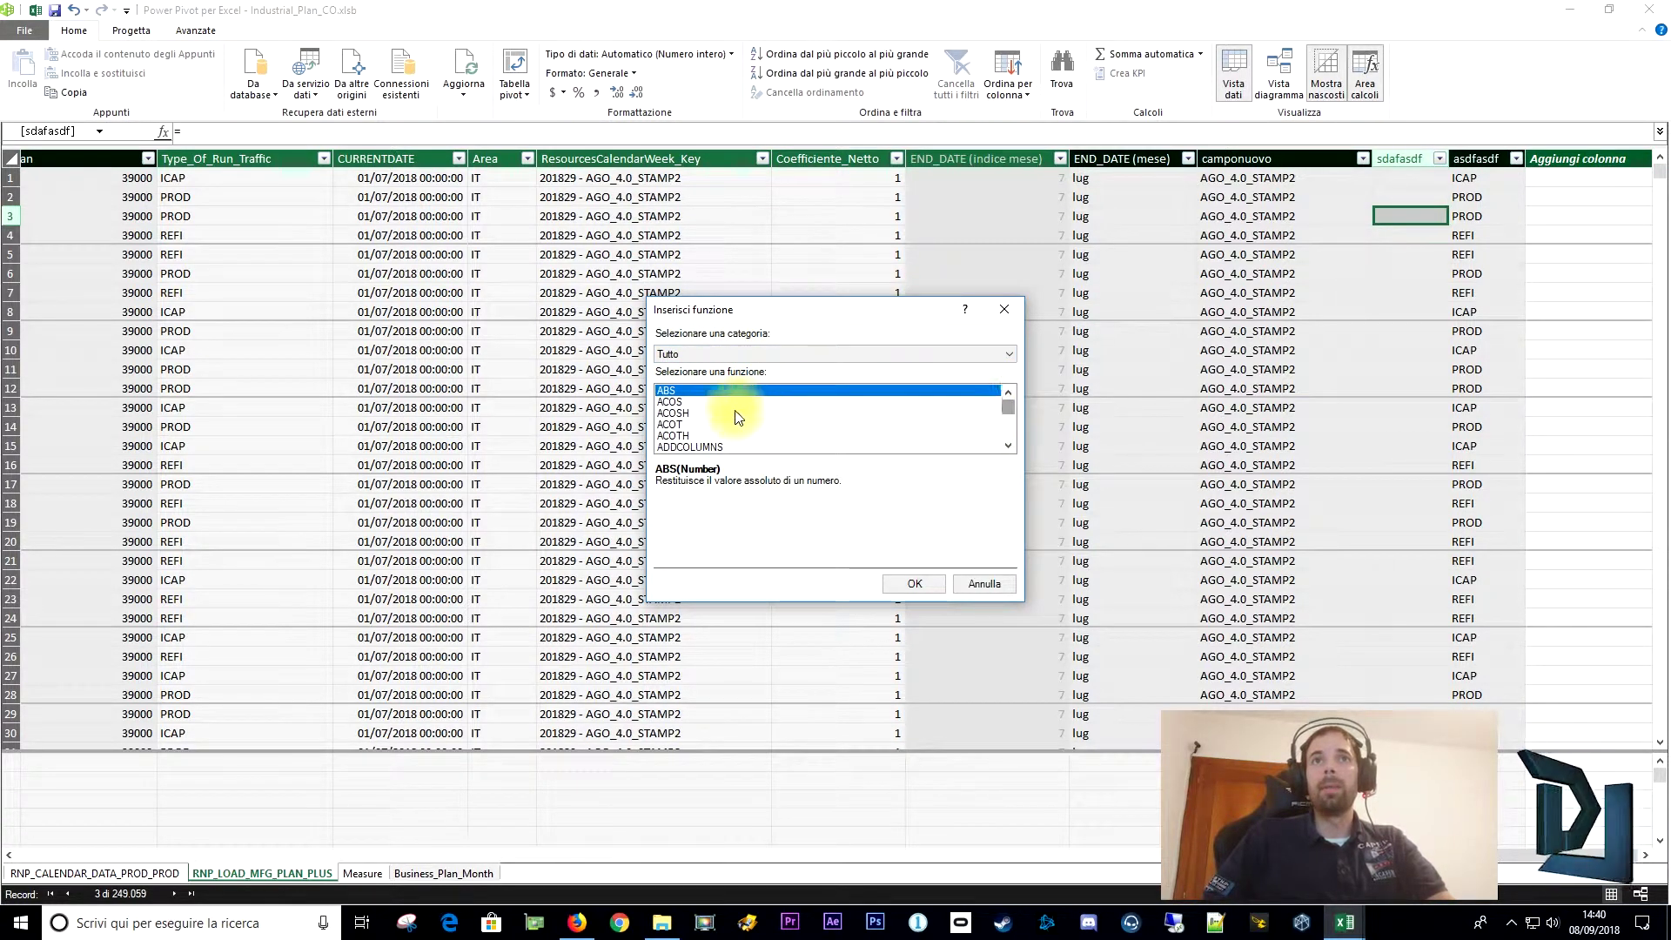
pyautogui.click(696, 435)
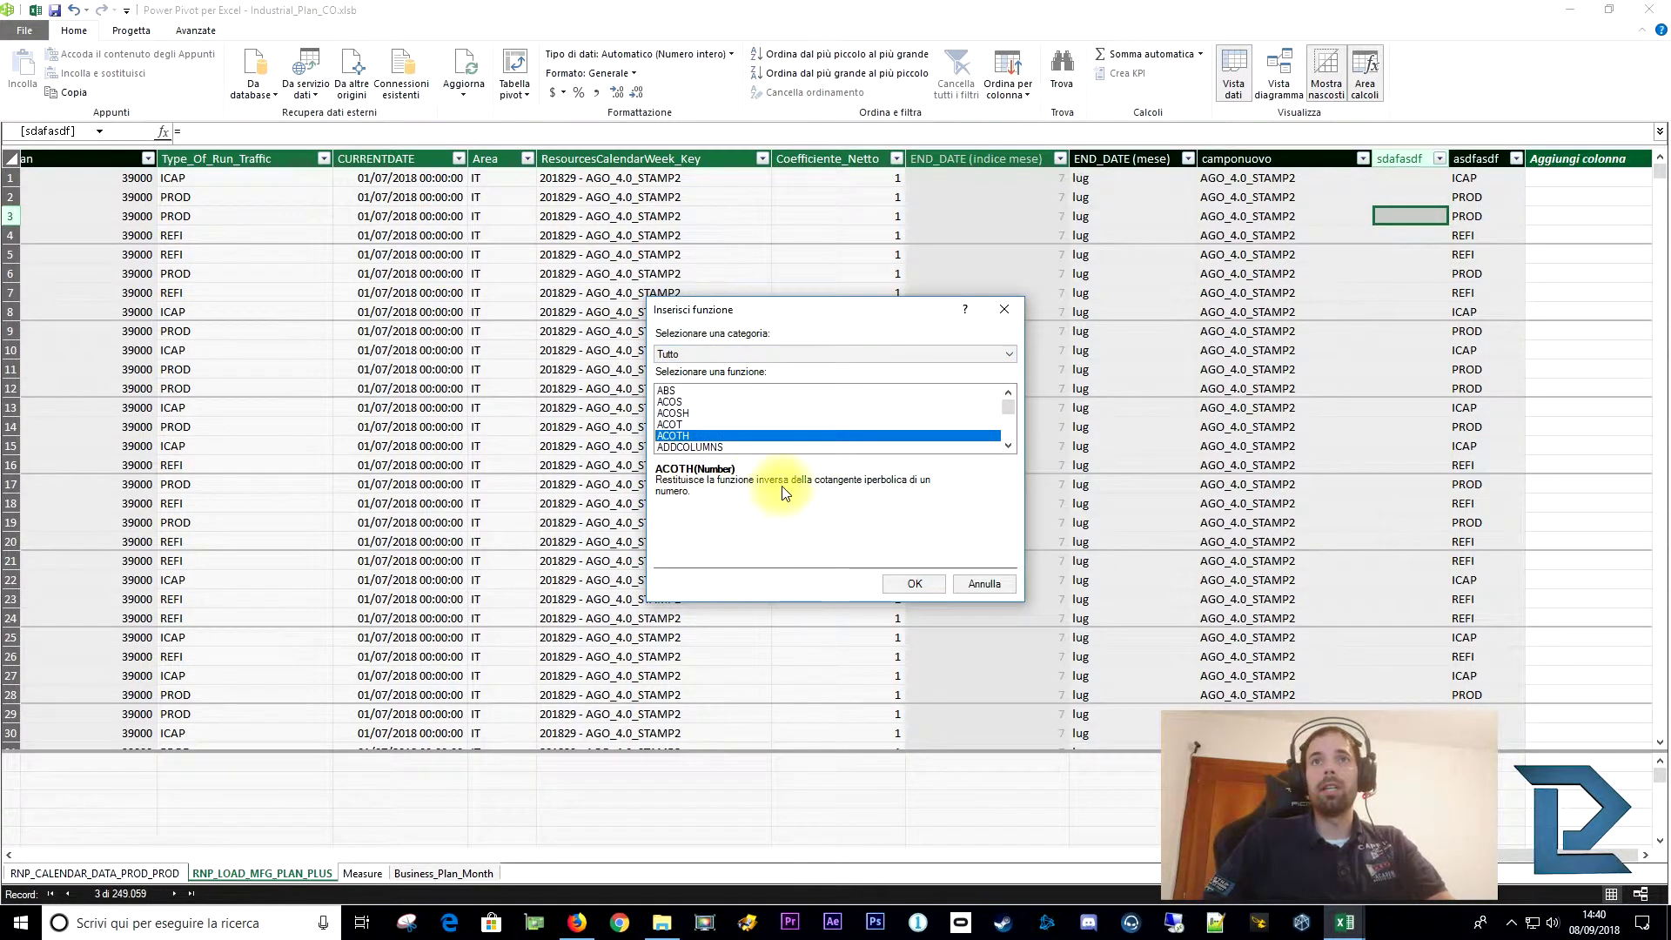
pyautogui.click(720, 448)
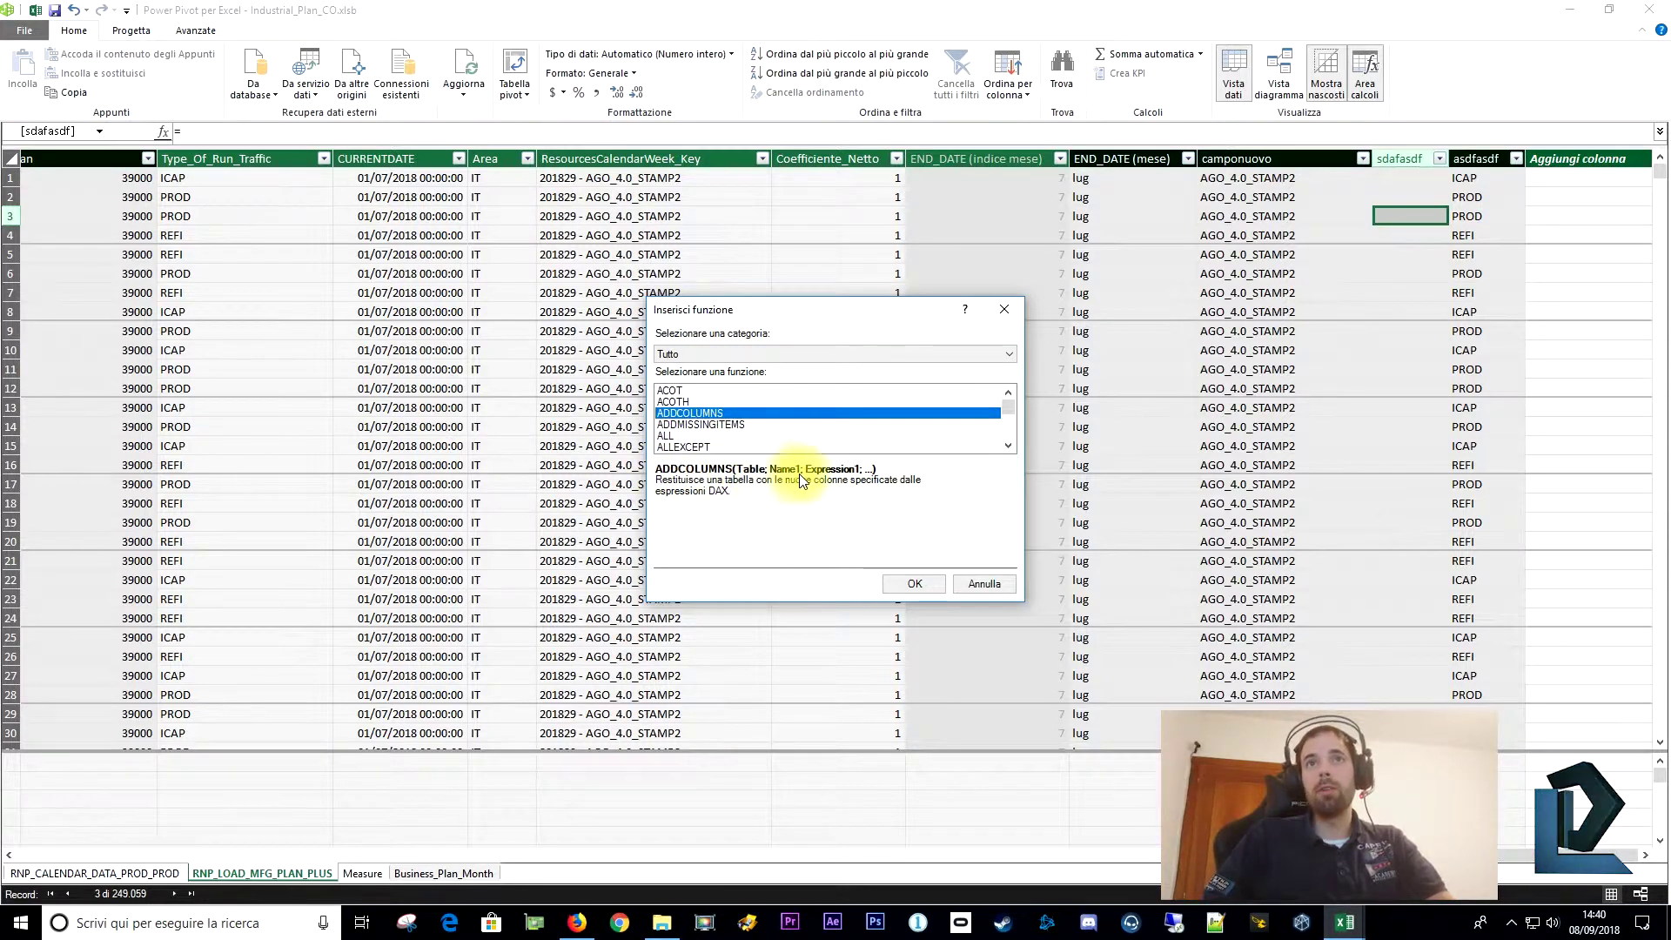
pyautogui.click(683, 436)
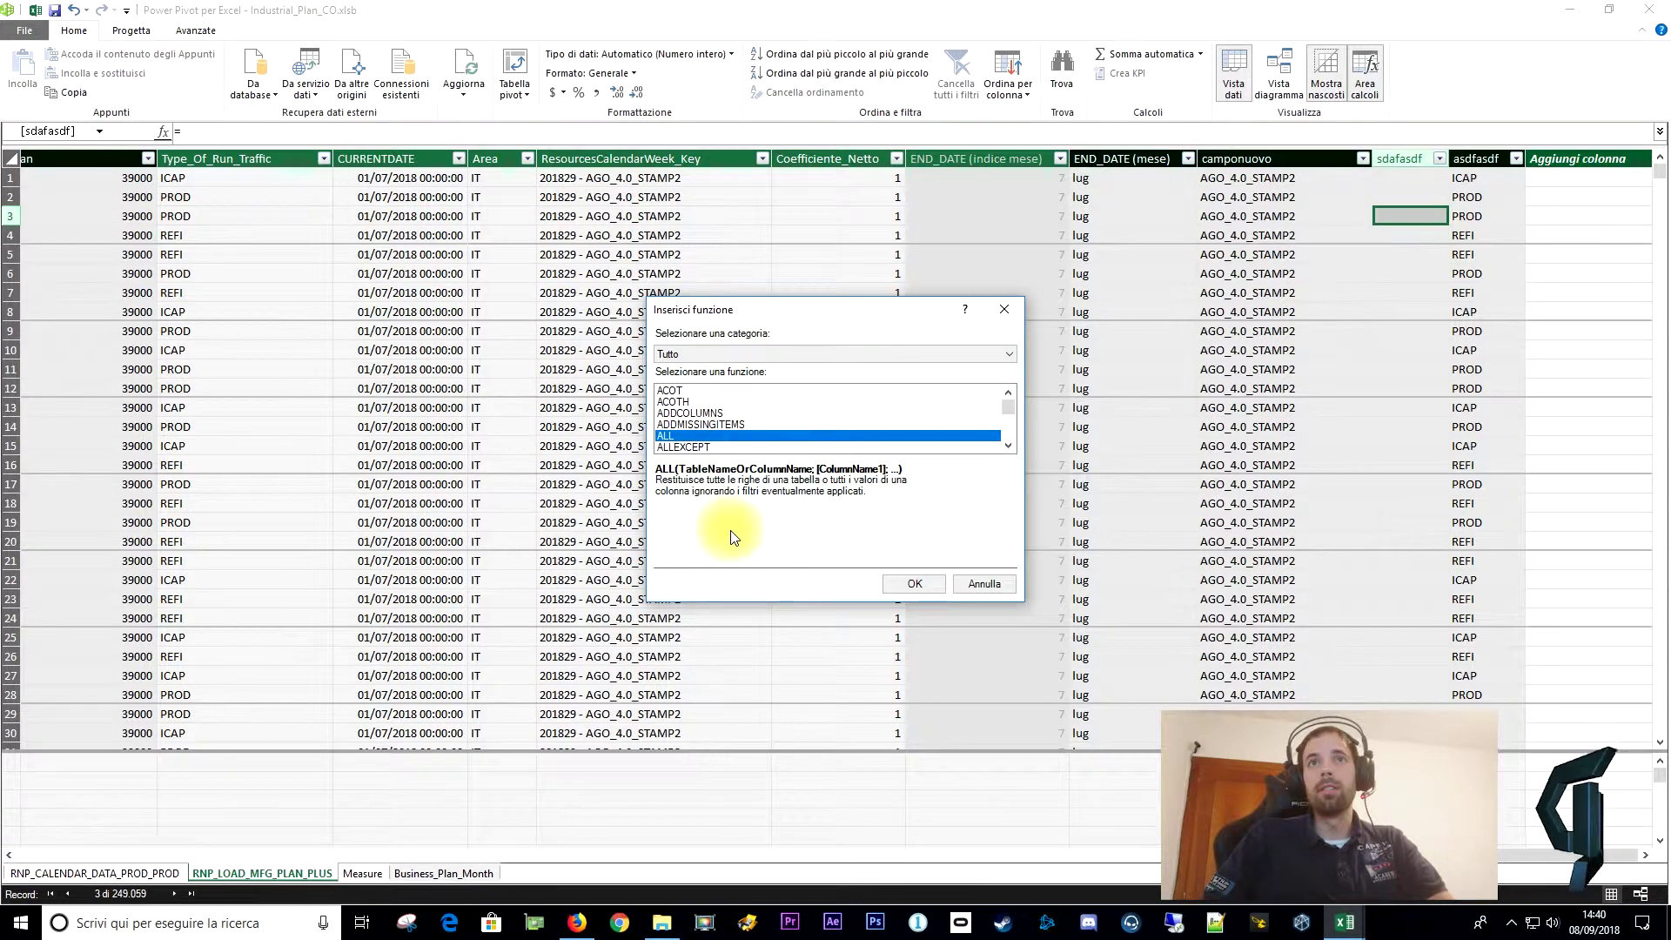
pyautogui.click(687, 403)
pyautogui.click(690, 425)
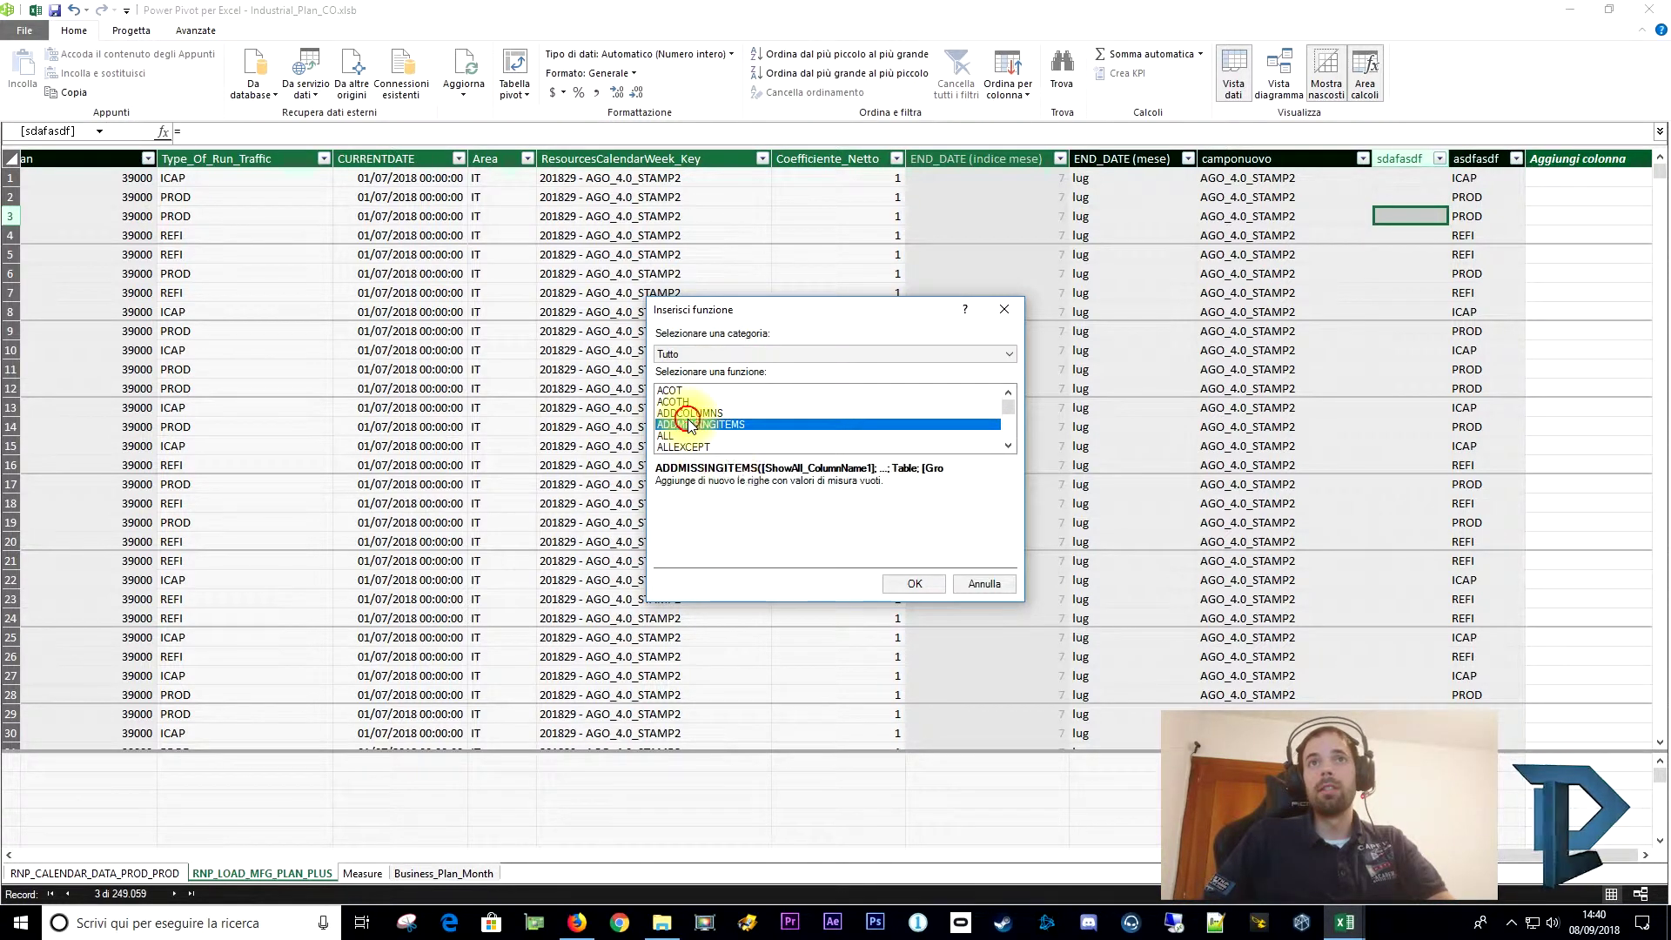
pyautogui.click(980, 587)
pyautogui.click(1119, 215)
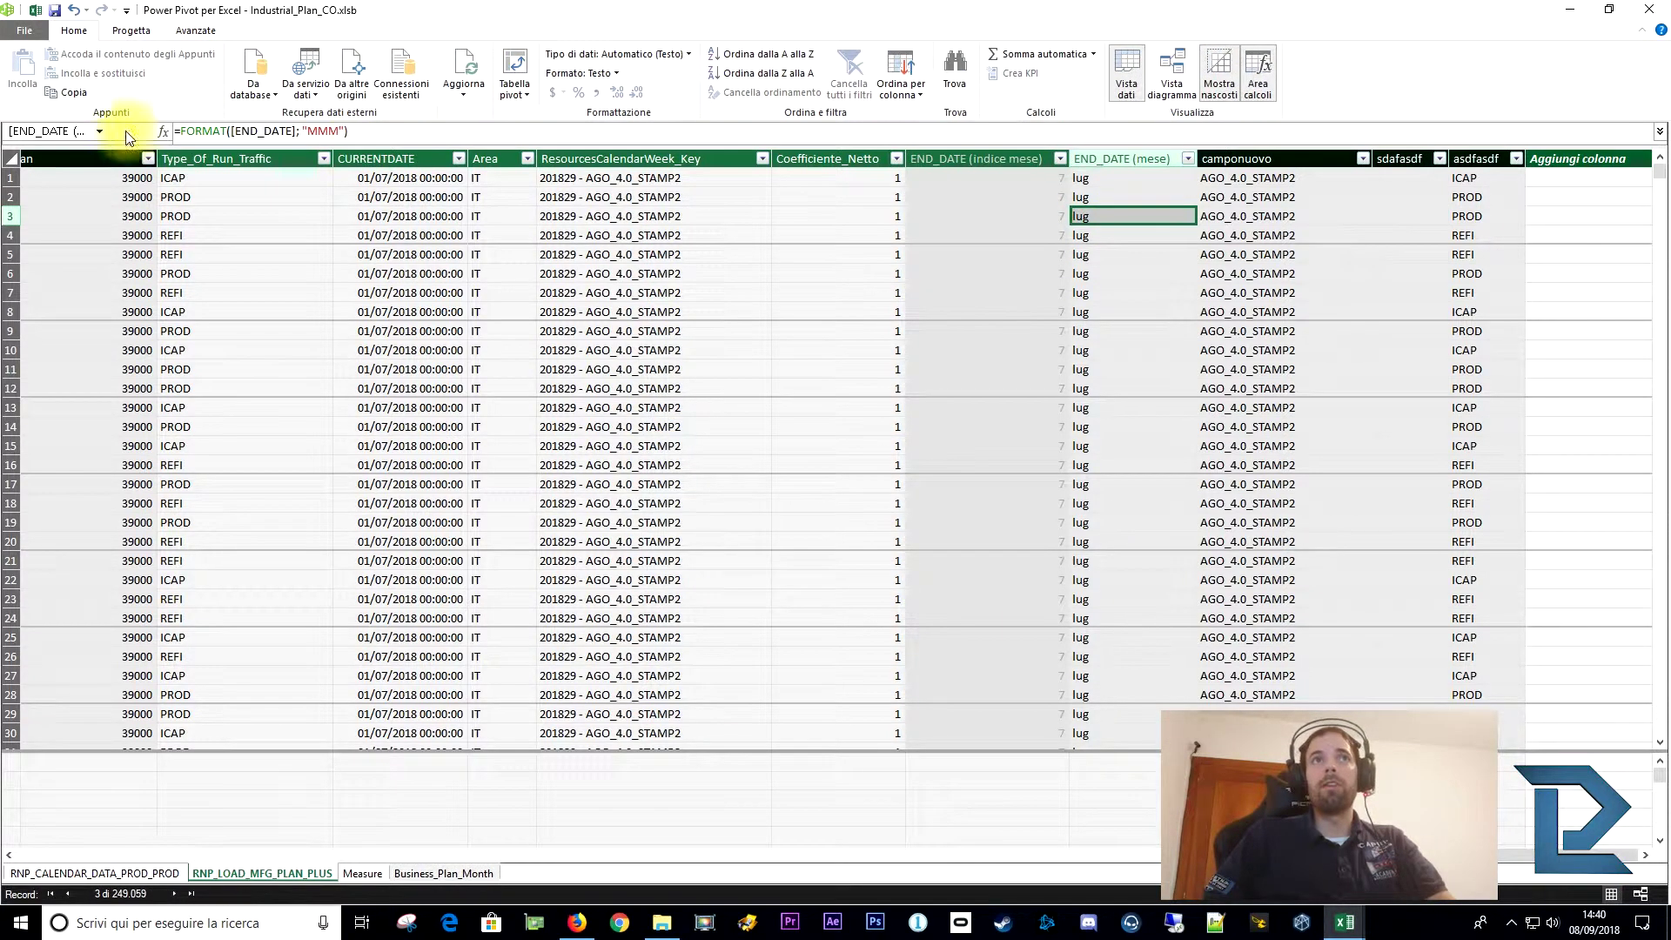
pyautogui.press('Home')
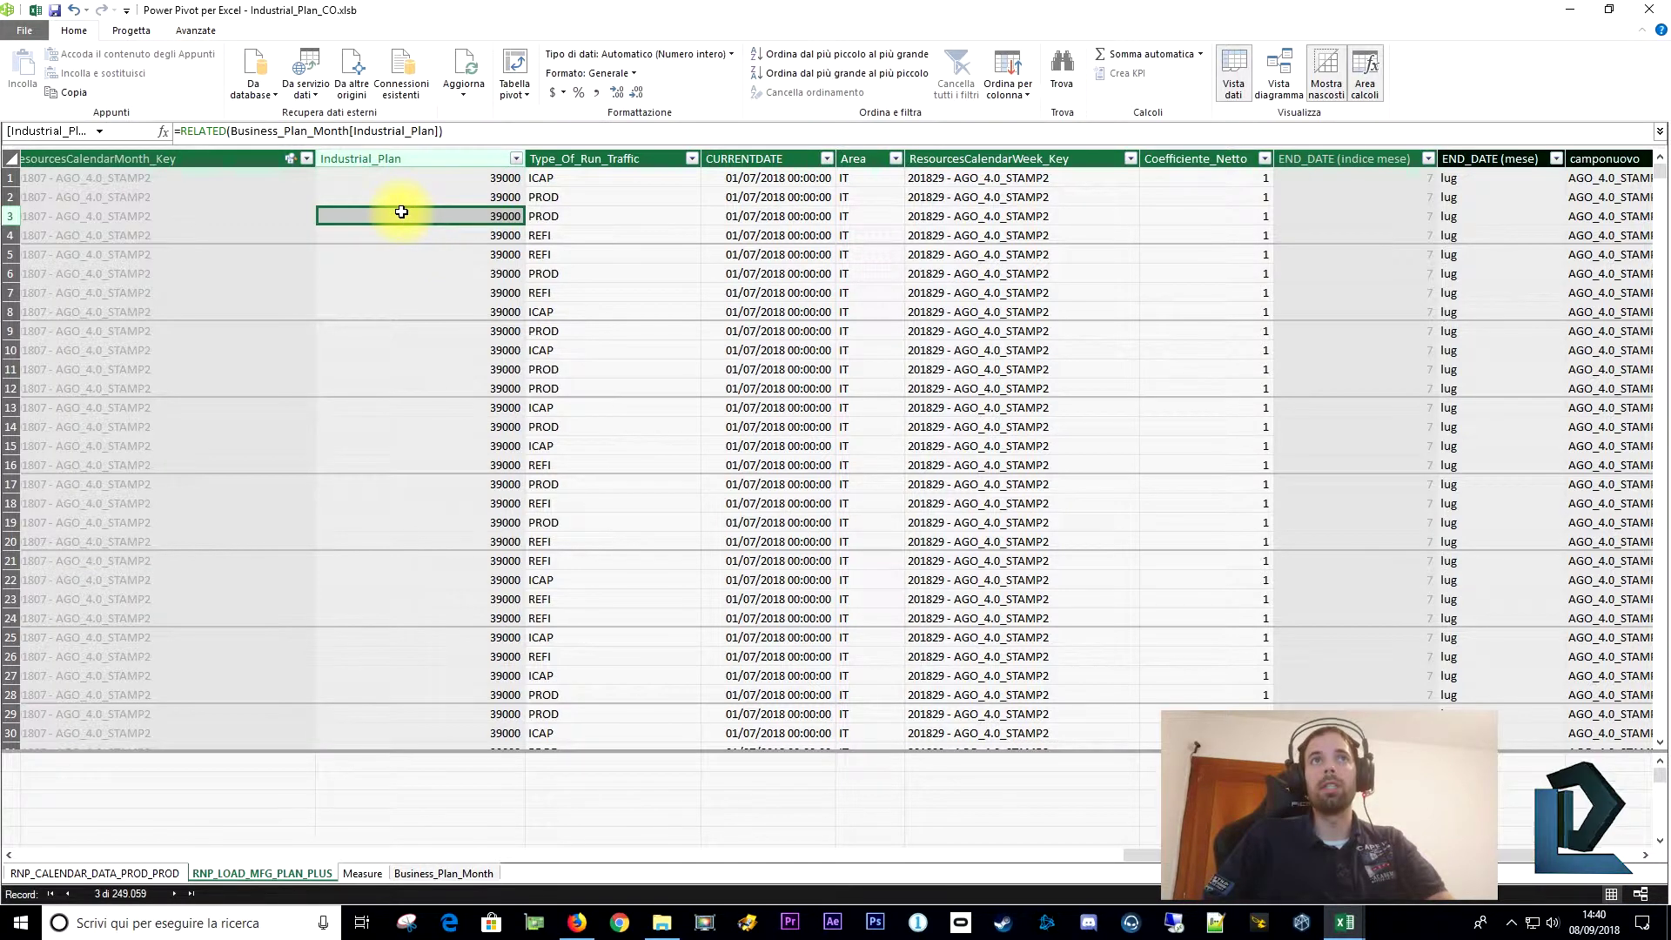
pyautogui.moveTo(174, 132); pyautogui.dragTo(239, 131)
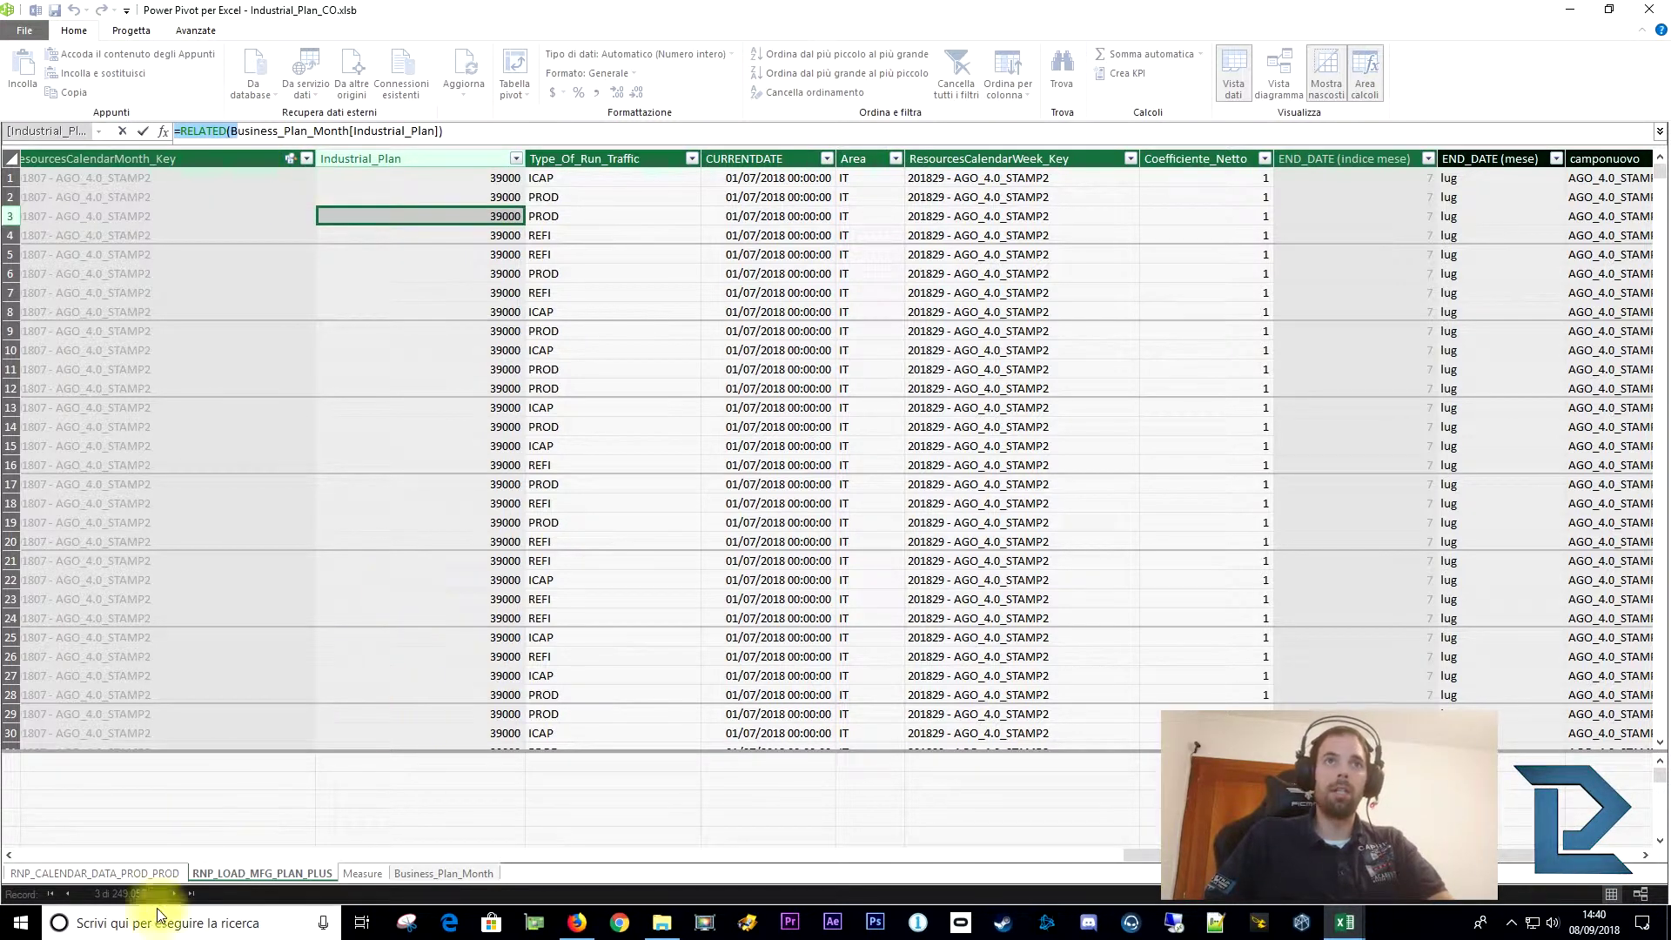
pyautogui.press('Escape')
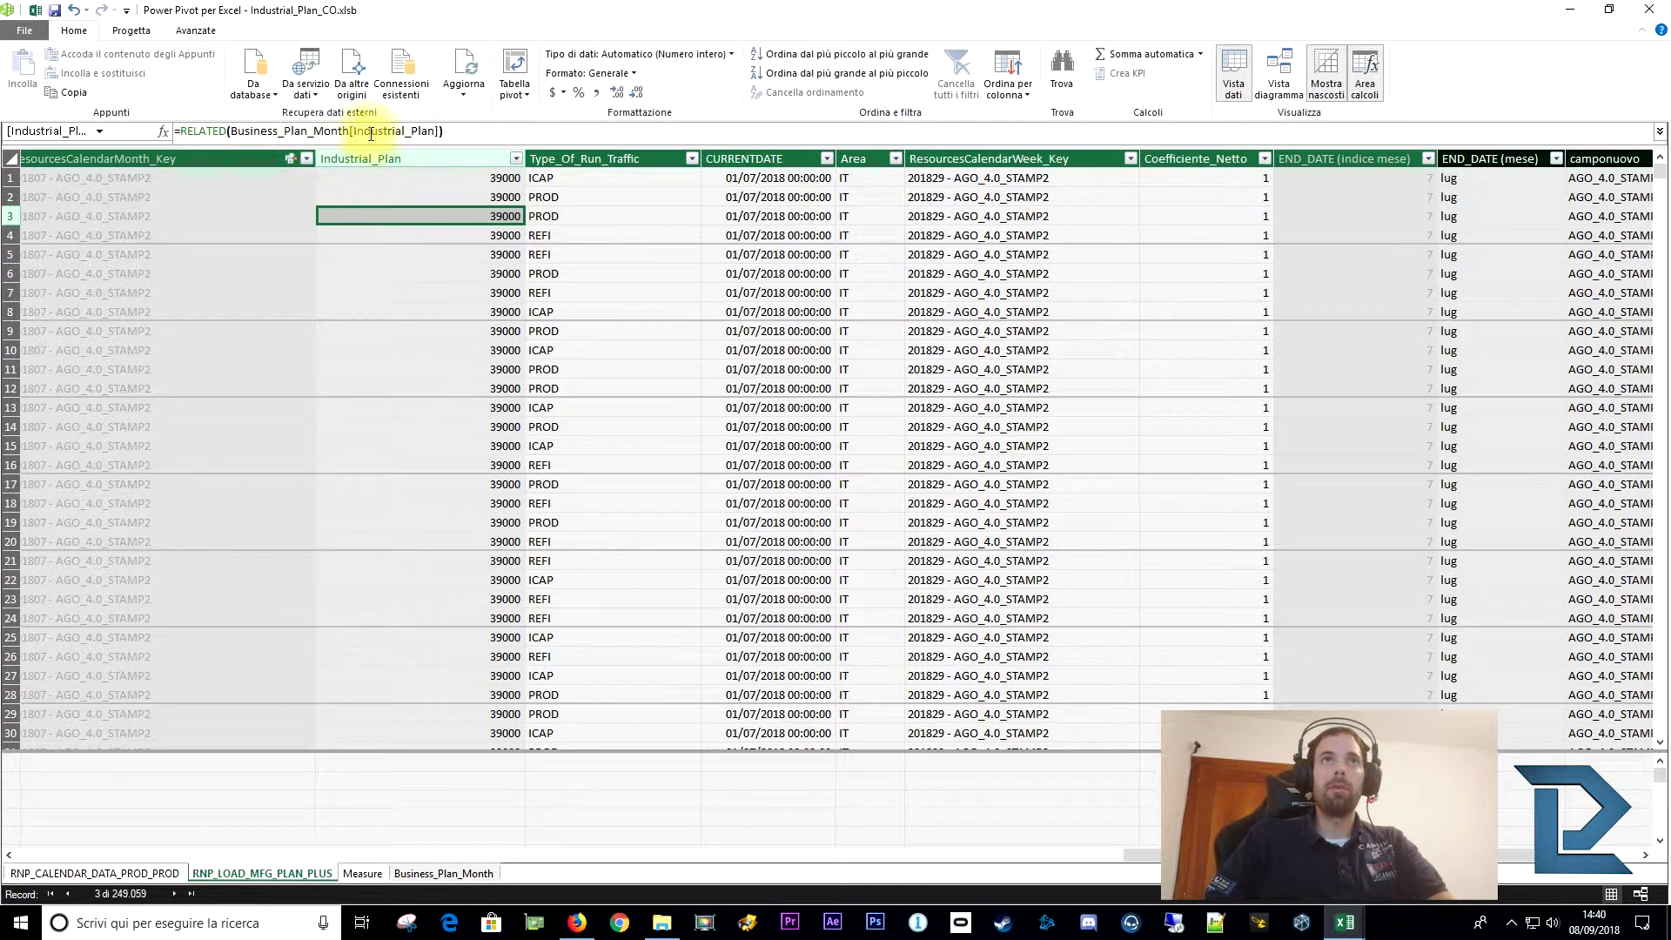
pyautogui.moveTo(229, 131); pyautogui.dragTo(344, 131)
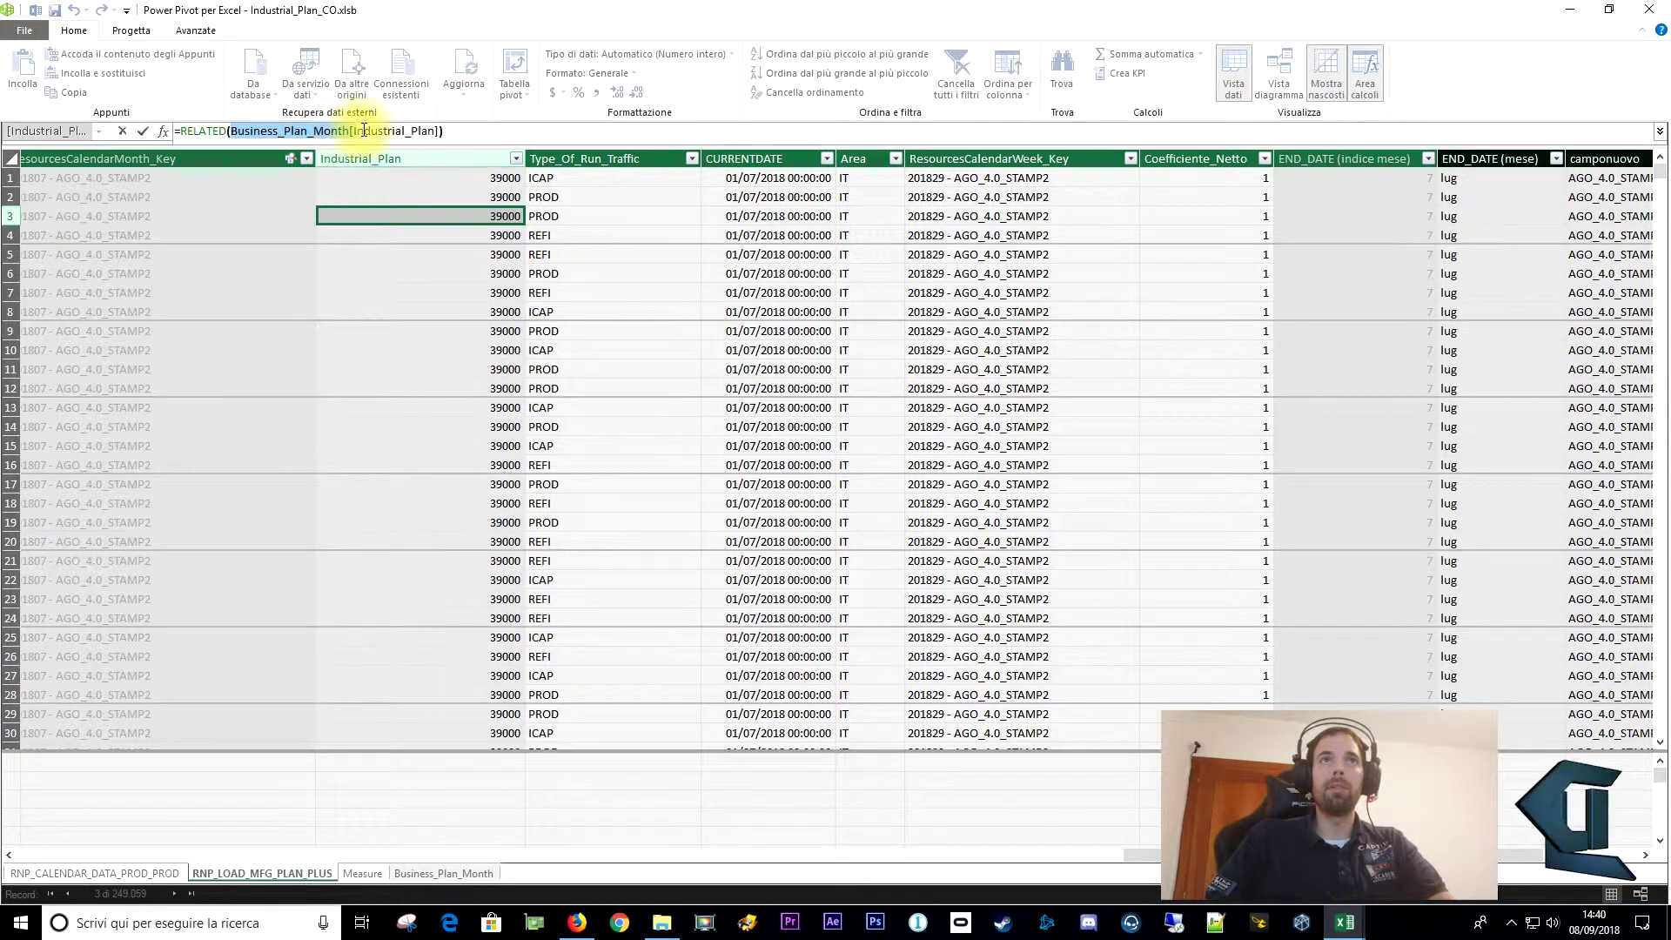
pyautogui.click(435, 130)
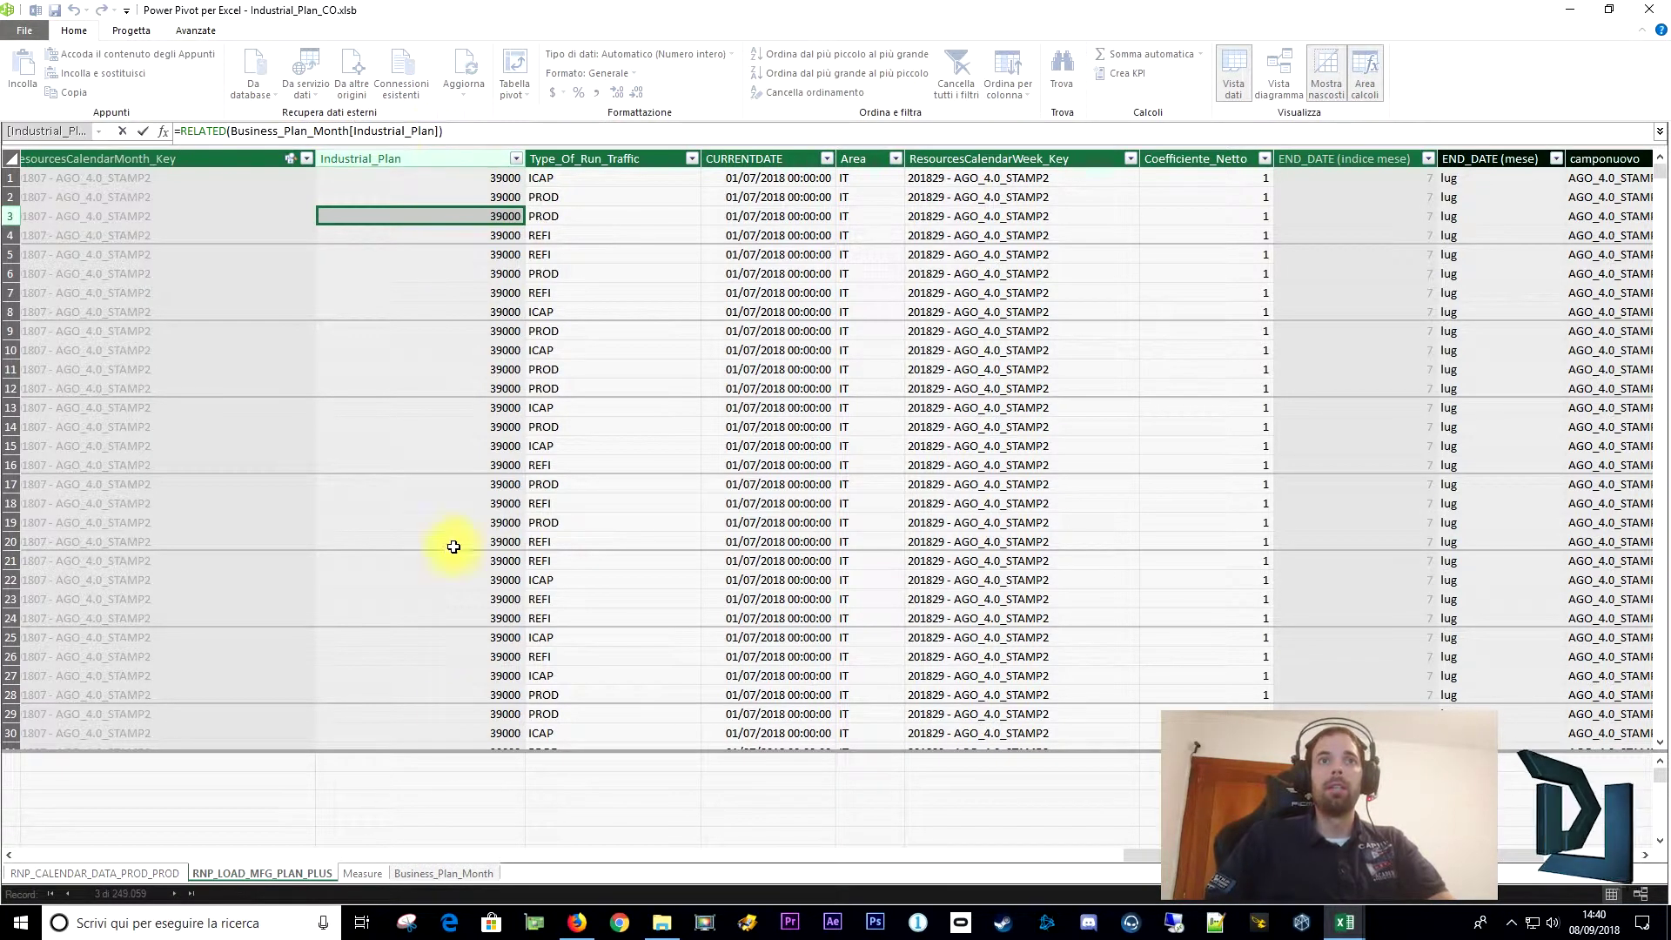
pyautogui.click(458, 324)
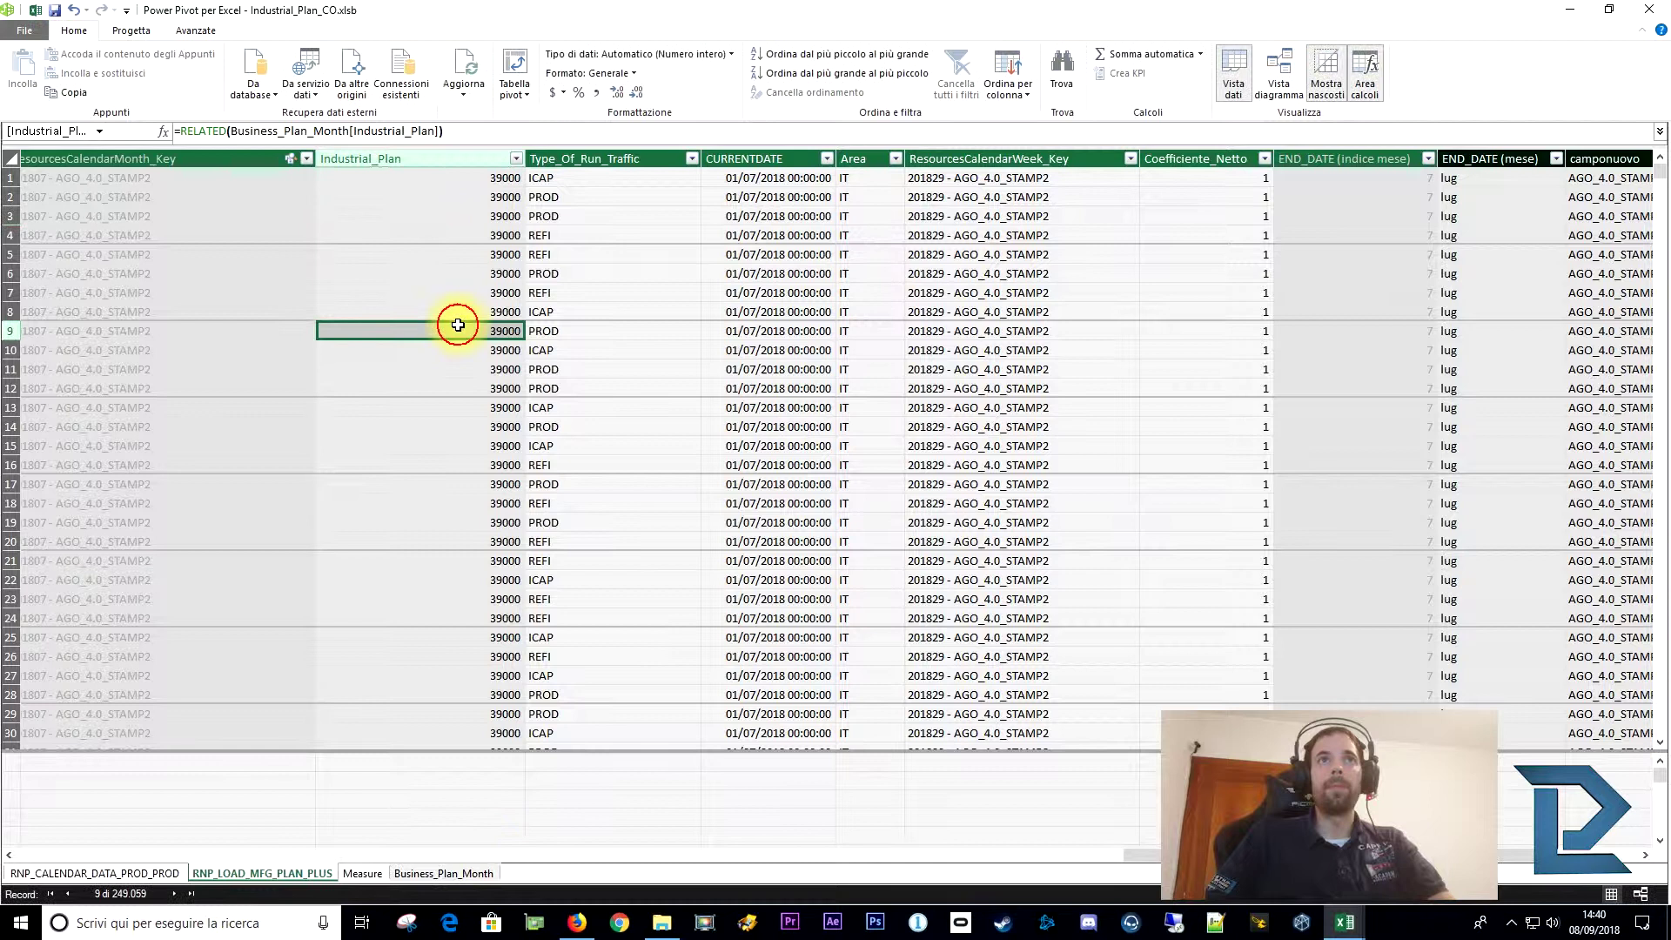
pyautogui.click(444, 873)
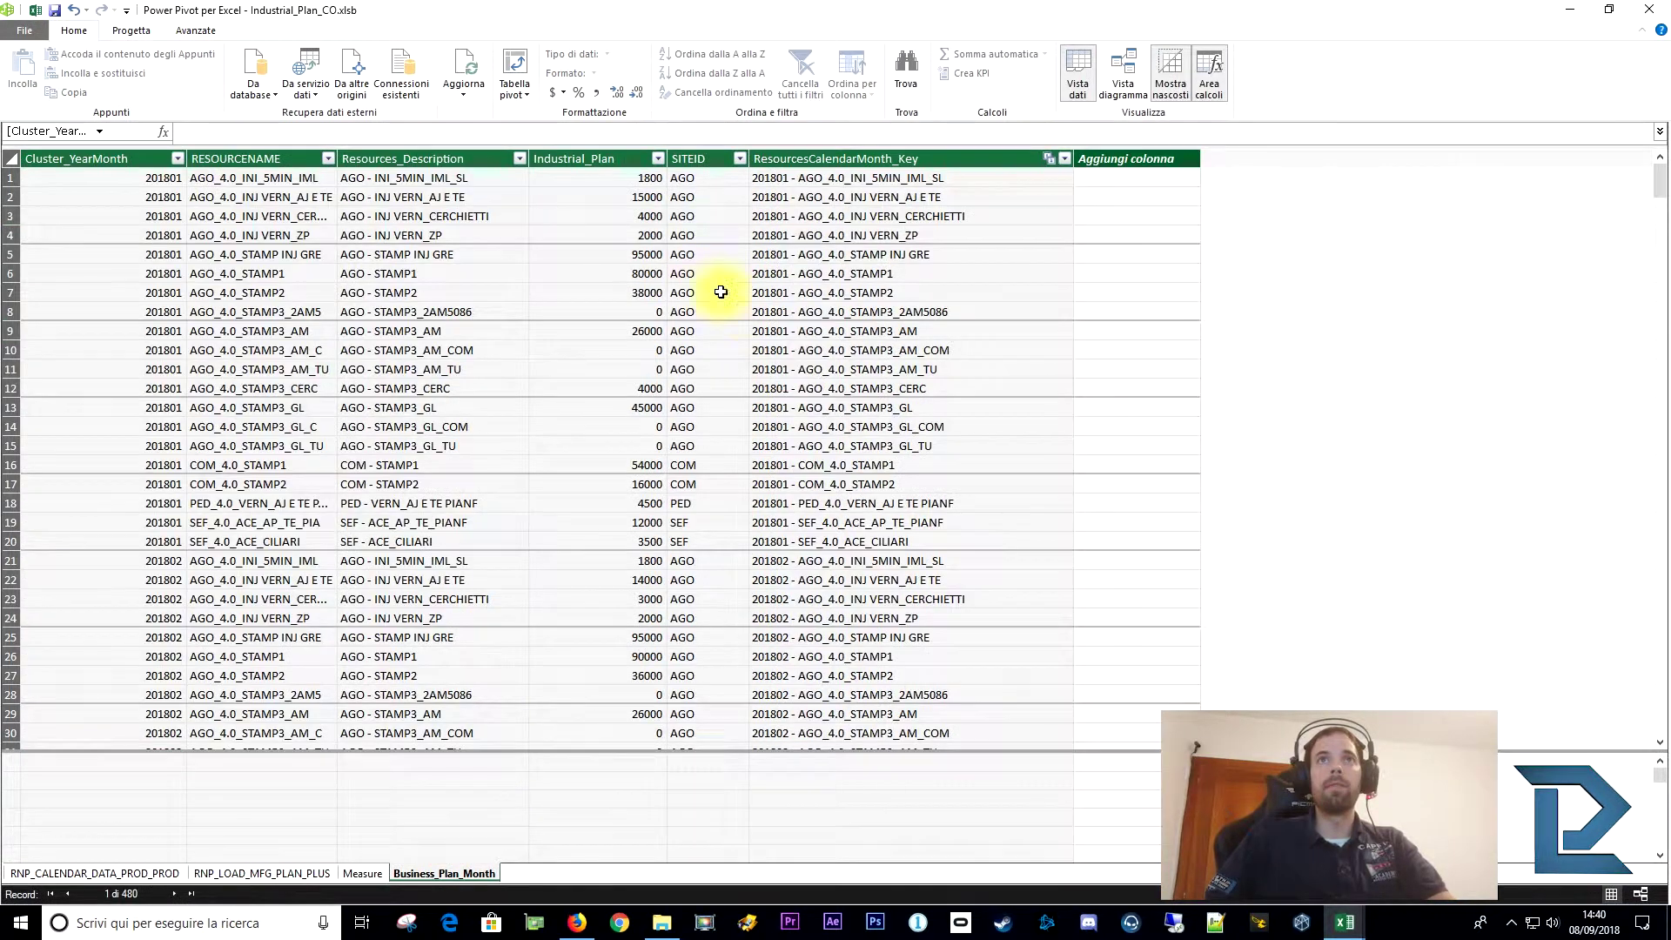
# Check Business_Plan_Month's Industrial_Plan column, then review the load table's =RELATED(Business_Plan_Month[Industrial_Plan]) formula.
pyautogui.click(616, 160)
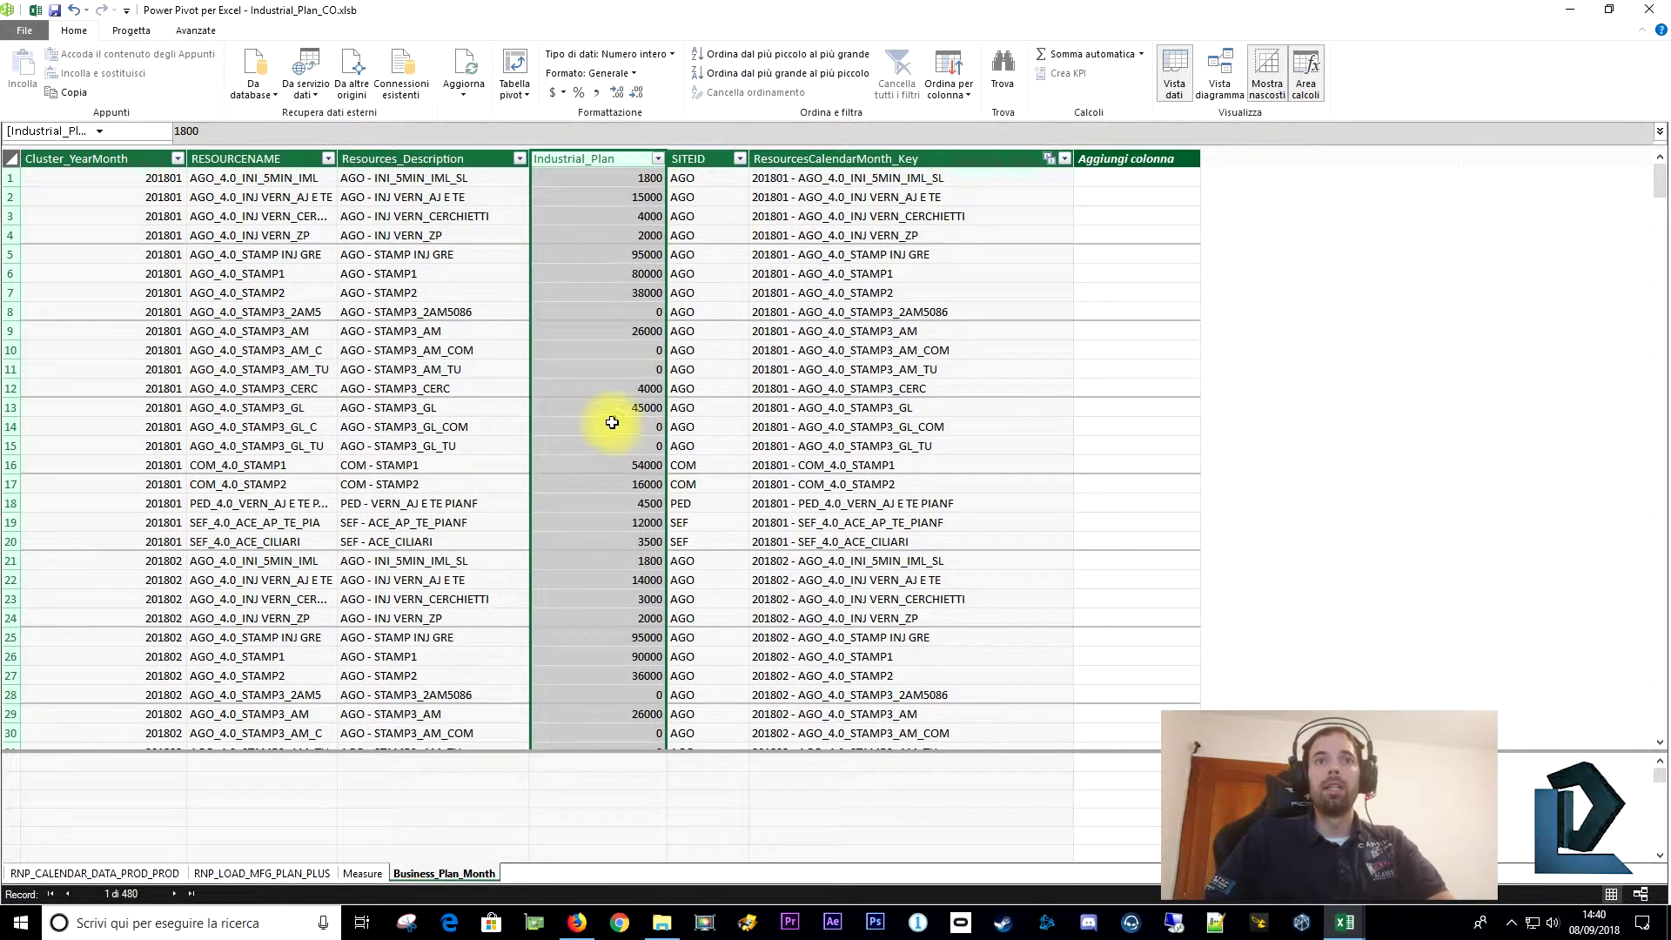
pyautogui.click(247, 874)
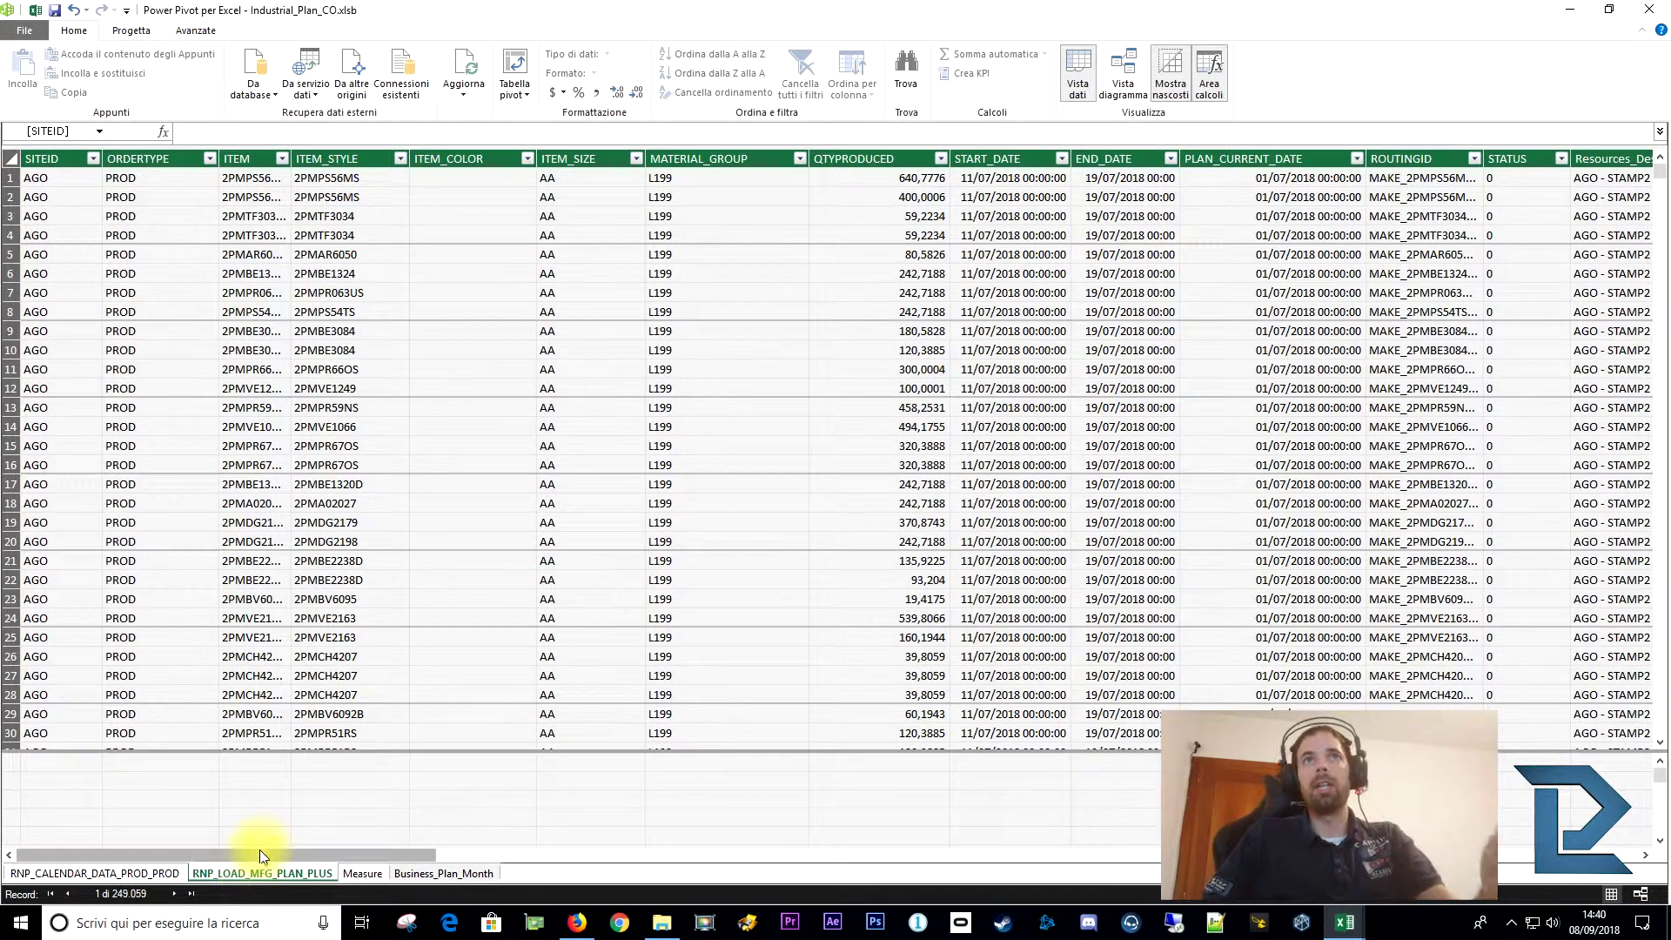
pyautogui.moveTo(316, 856)
pyautogui.mouseDown()
pyautogui.moveTo(1116, 875)
pyautogui.moveTo(1312, 858)
pyautogui.mouseUp()
pyautogui.click(707, 218)
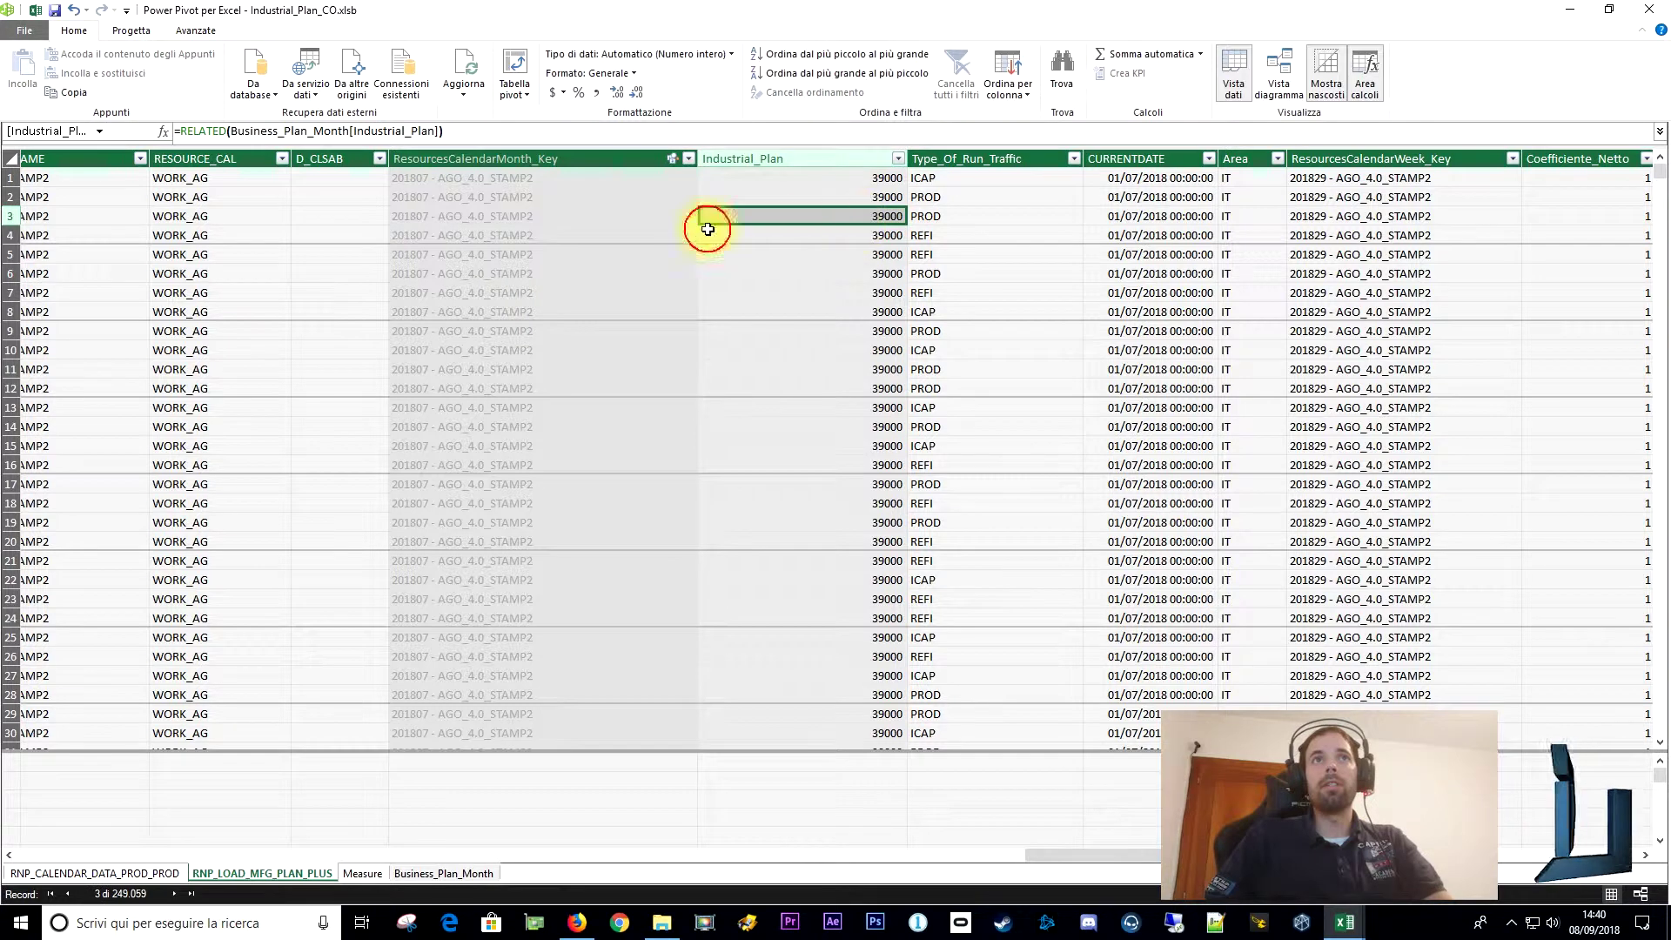
pyautogui.click(239, 130)
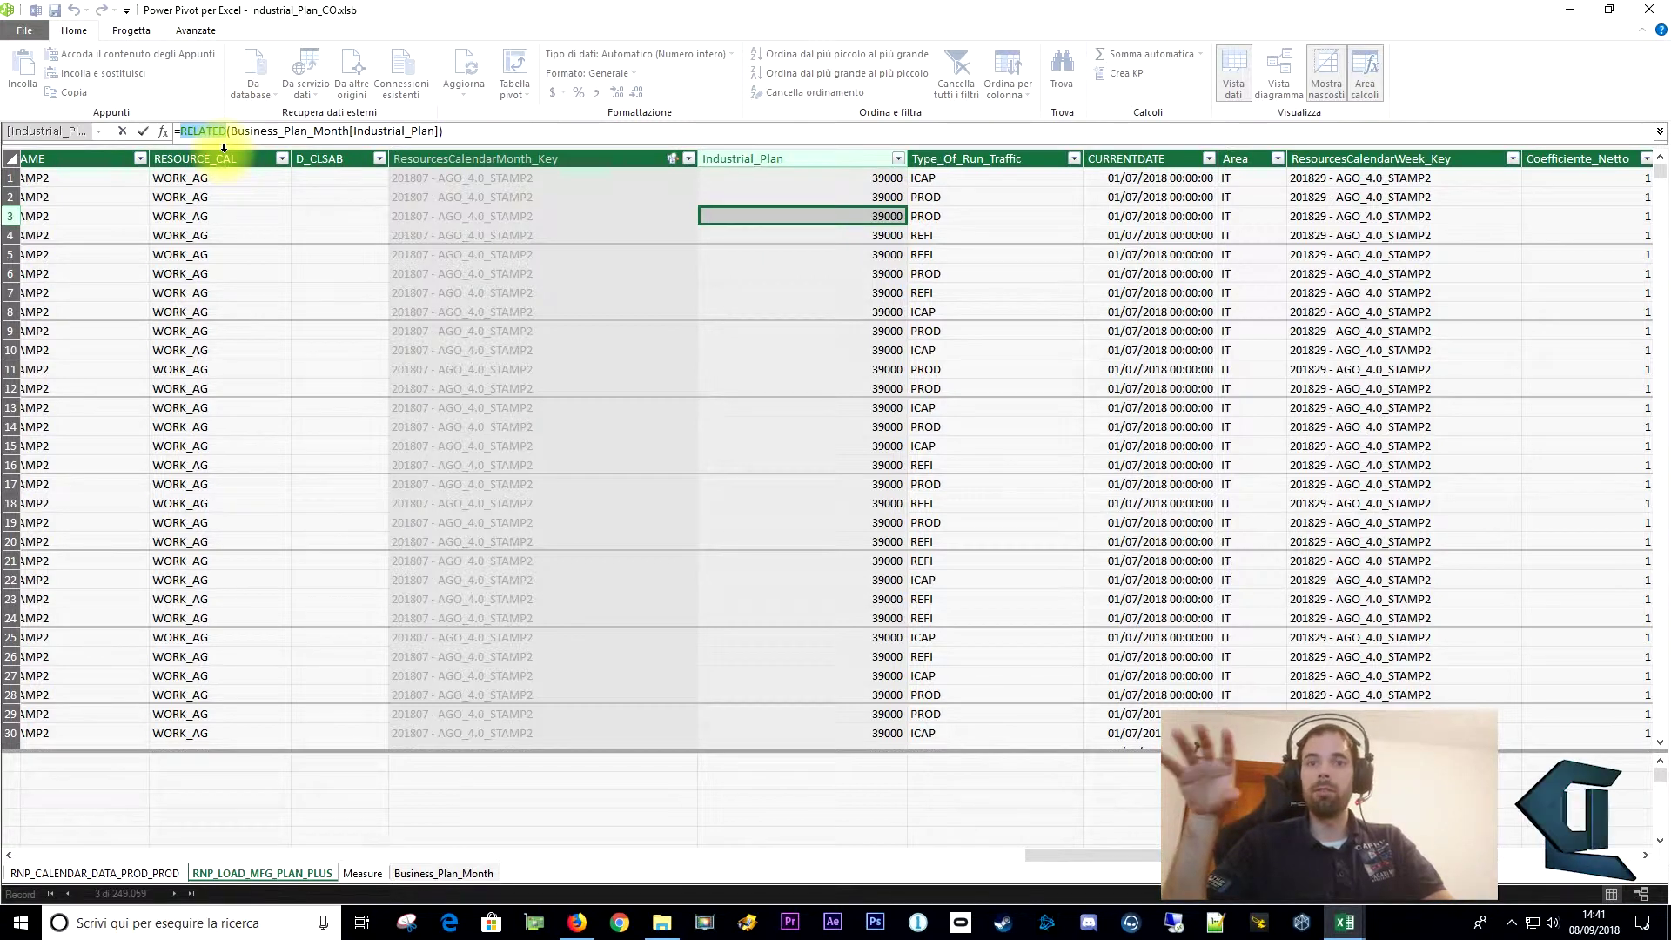
pyautogui.press('Escape')
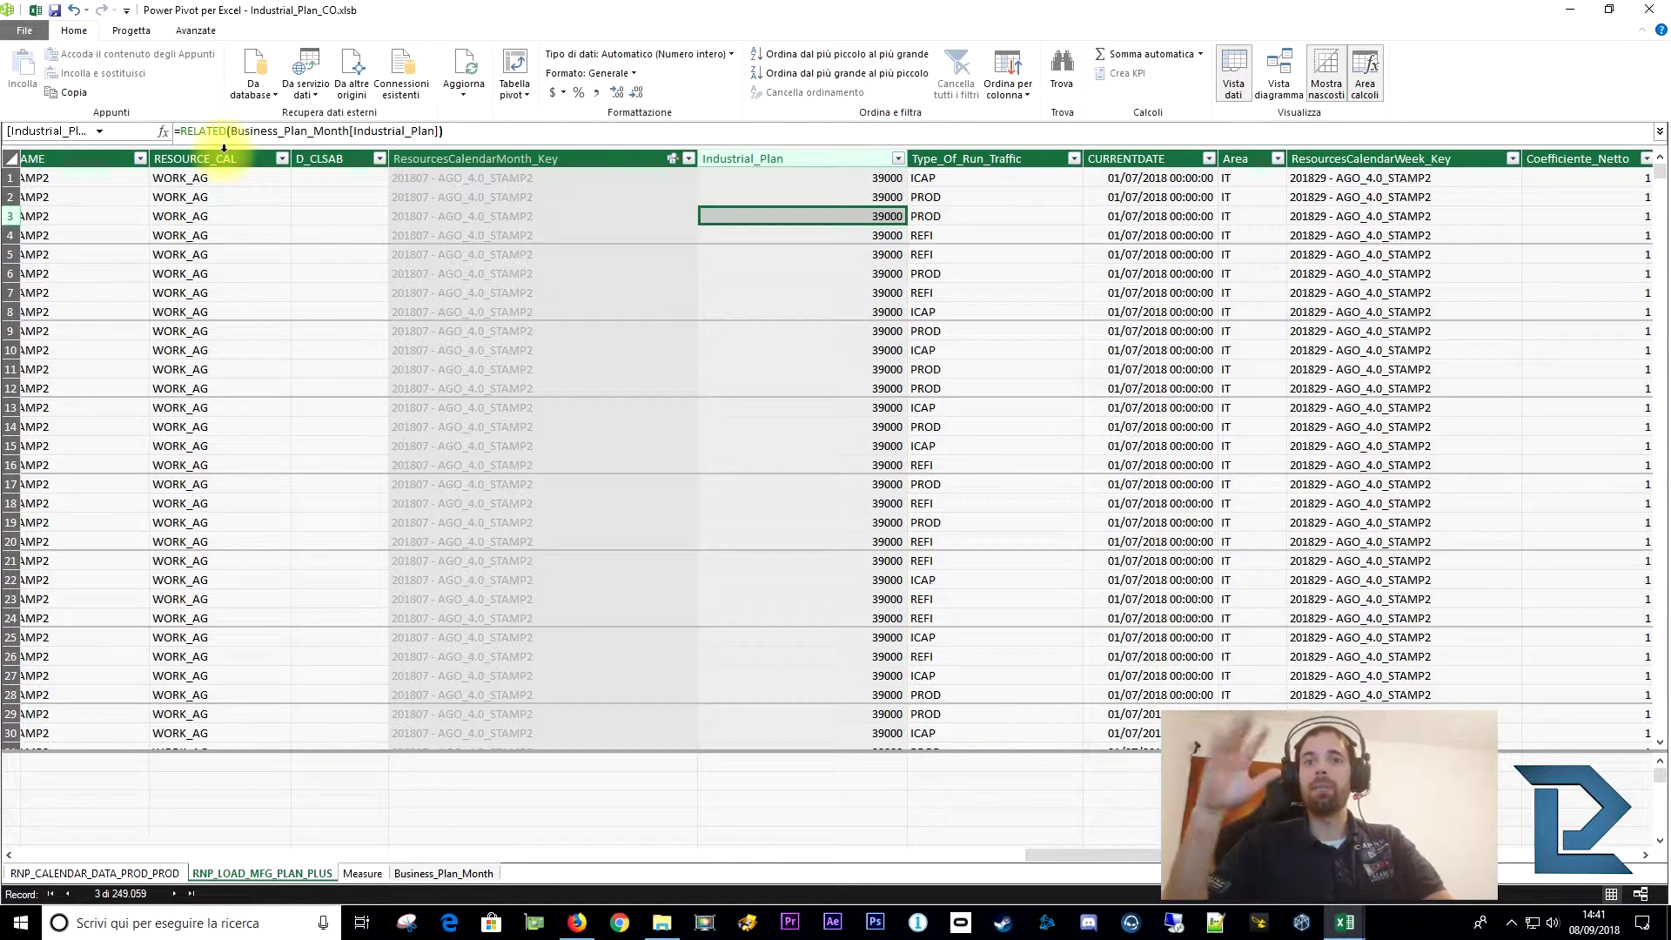
# Show the diagram and select the calendar, RNP_LOAD_MFG_PLAN and Business_Plan_Month tables.
pyautogui.click(1273, 77)
pyautogui.click(167, 213)
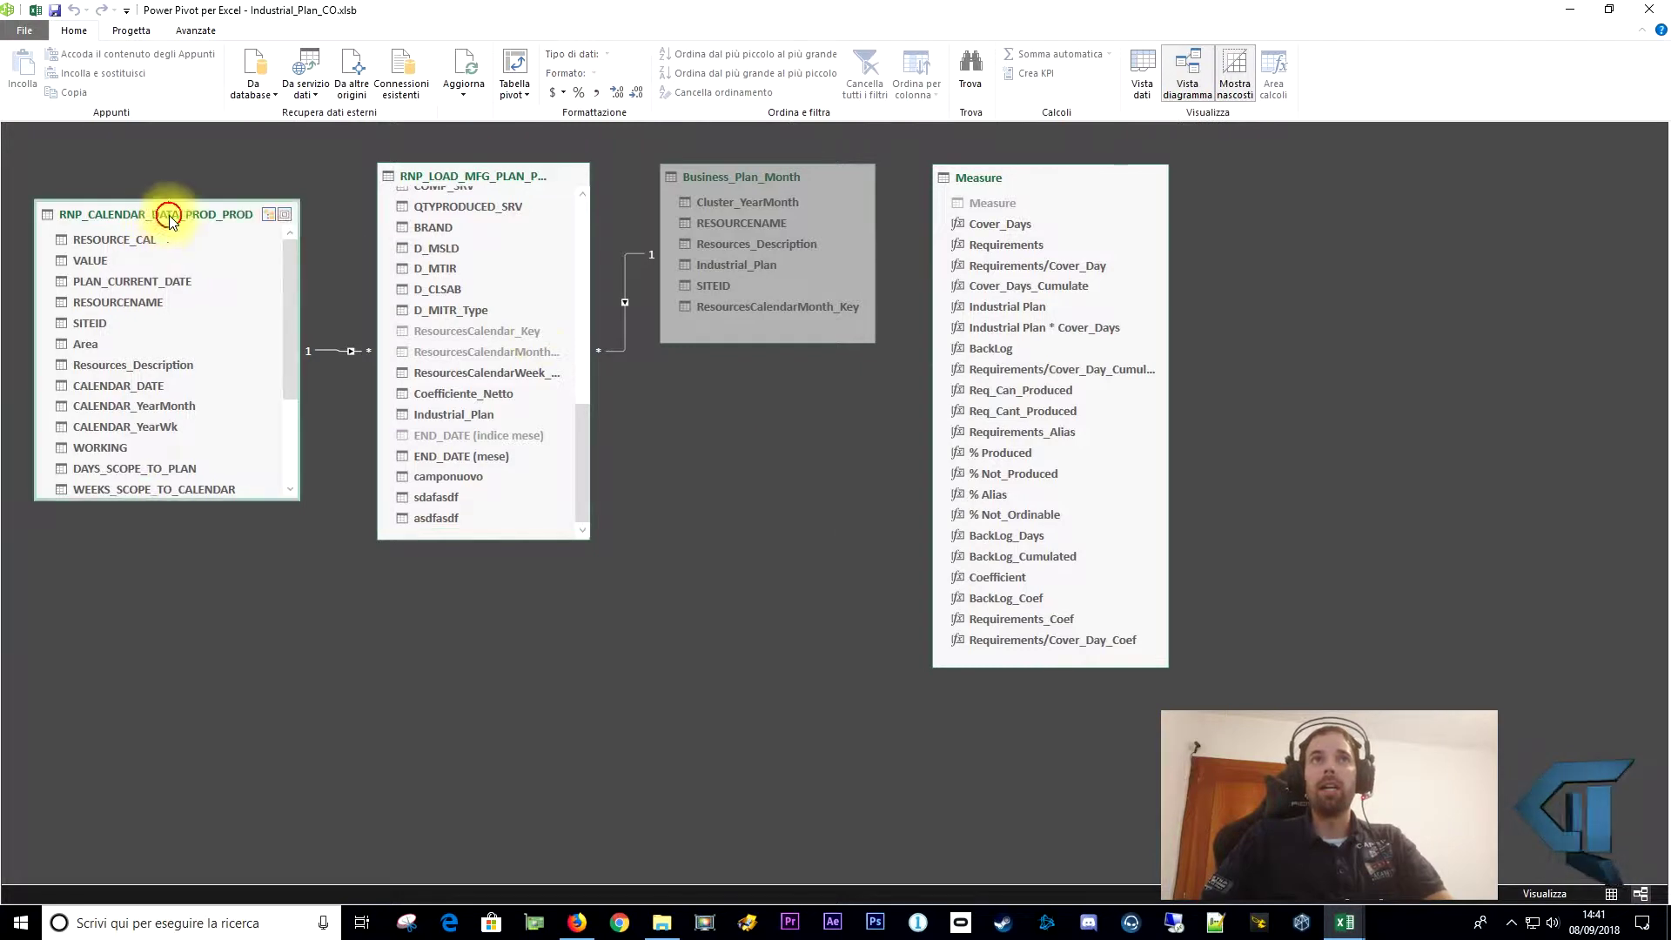
pyautogui.click(447, 174)
pyautogui.click(719, 178)
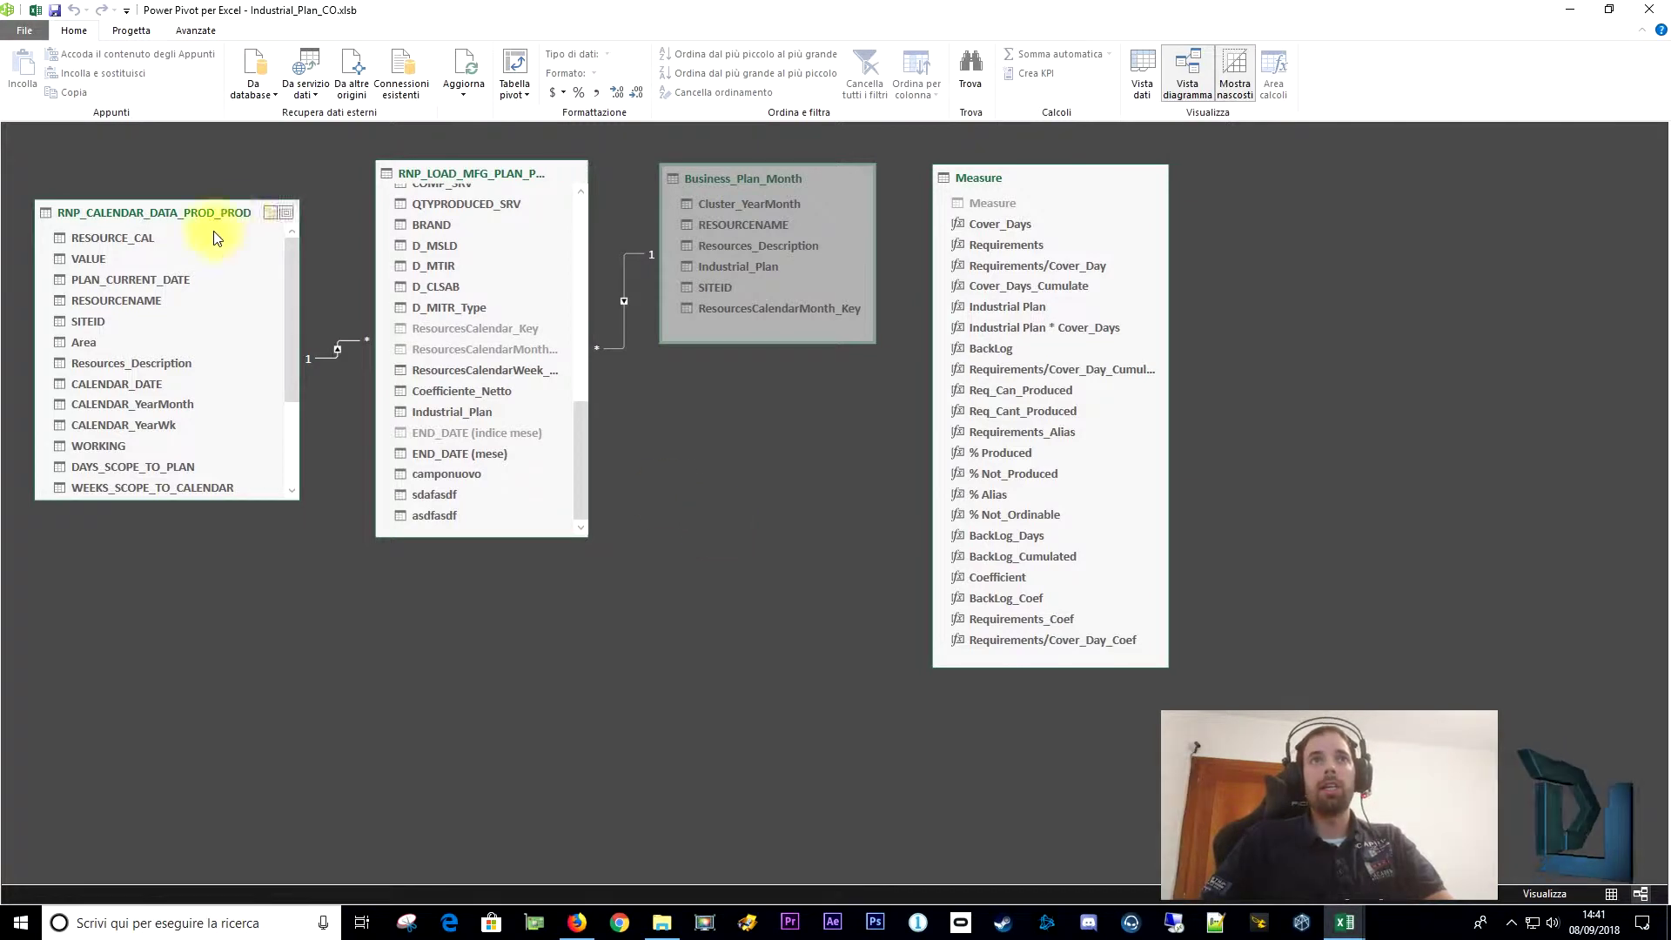
# Shift the load table, inspect calendar's PLAN_CURRENT_DATE and SITEID columns, and move the load table up.
pyautogui.moveTo(447, 182)
pyautogui.mouseDown()
pyautogui.moveTo(418, 199)
pyautogui.moveTo(442, 239)
pyautogui.mouseUp()
pyautogui.moveTo(470, 221)
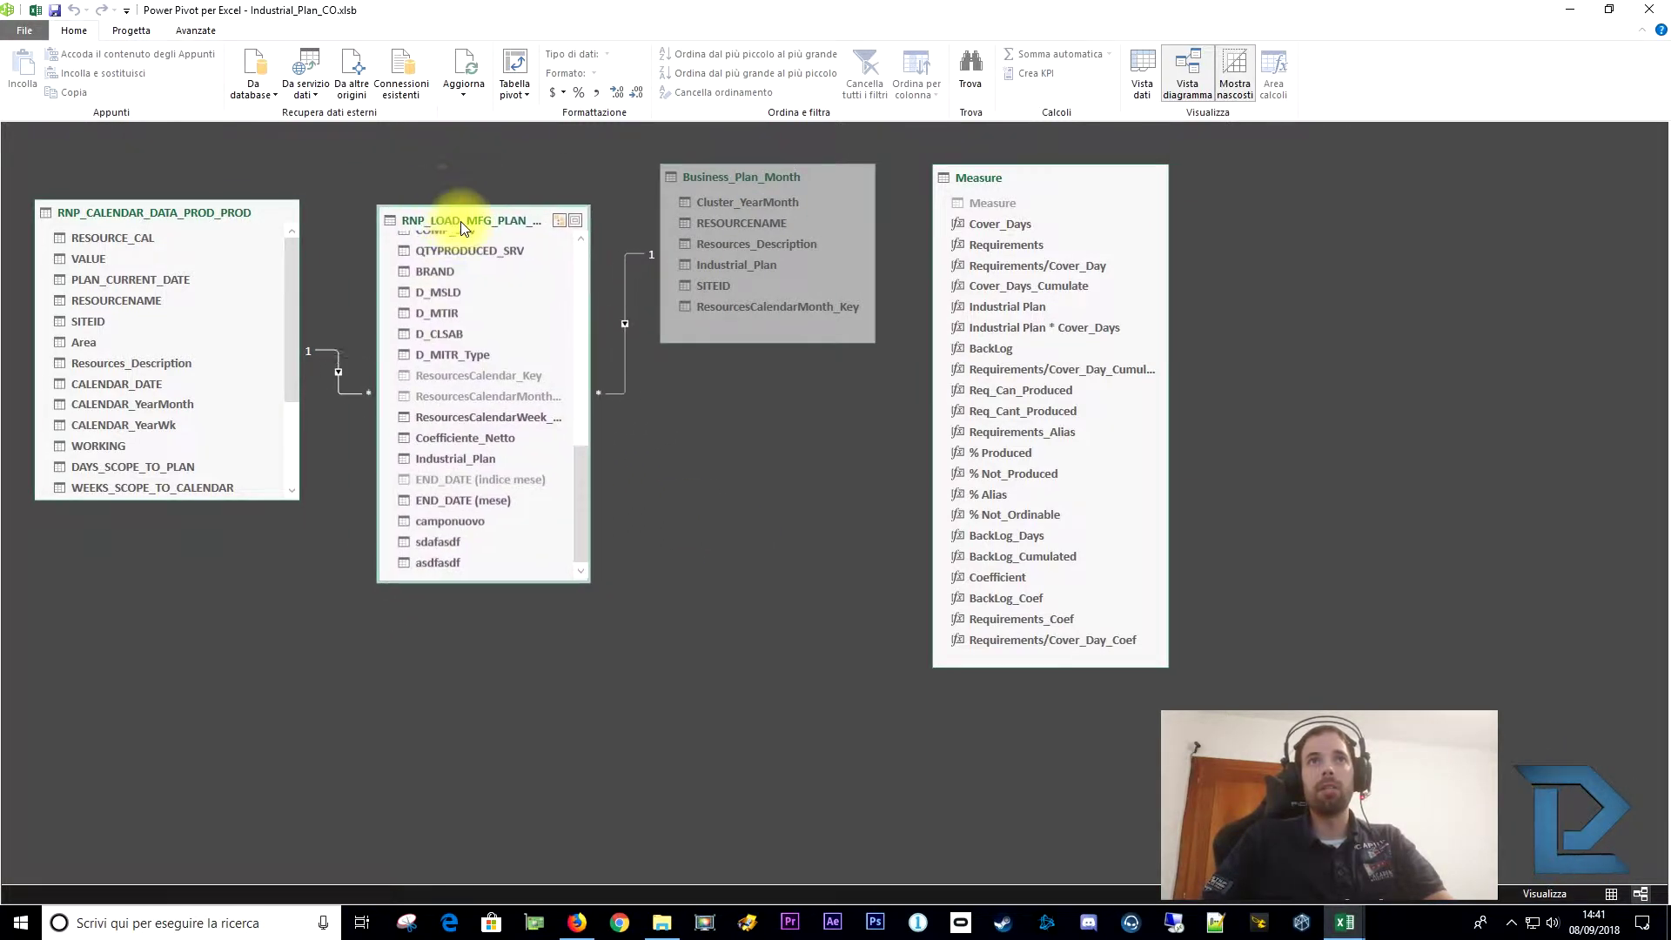
pyautogui.click(108, 281)
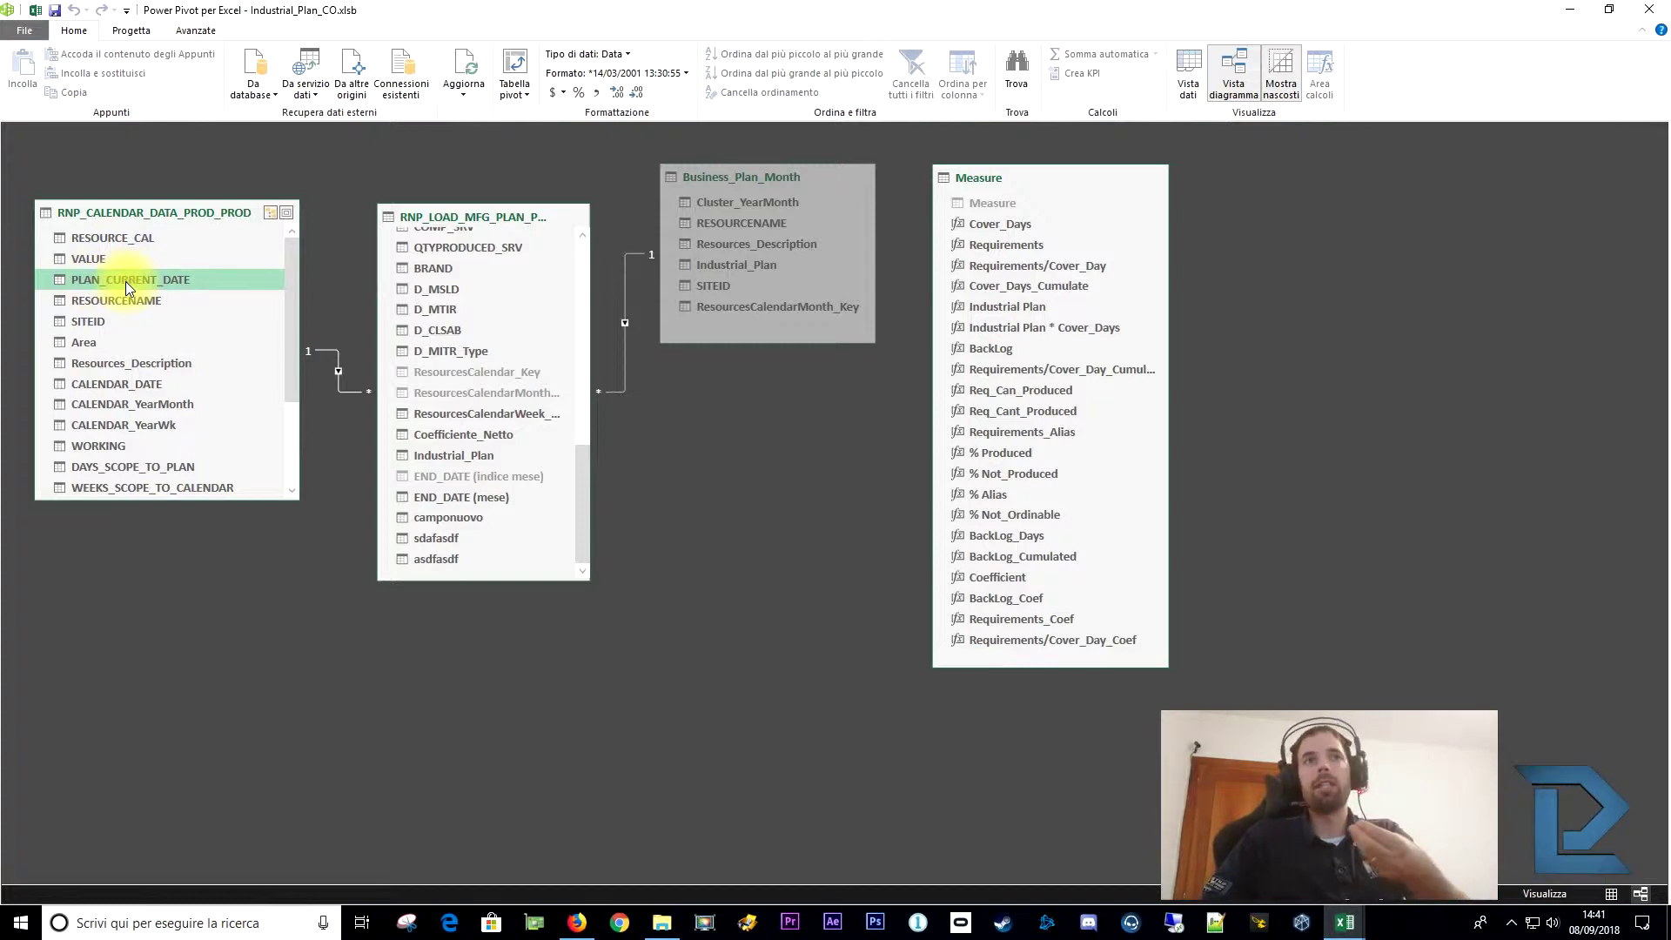
pyautogui.click(98, 322)
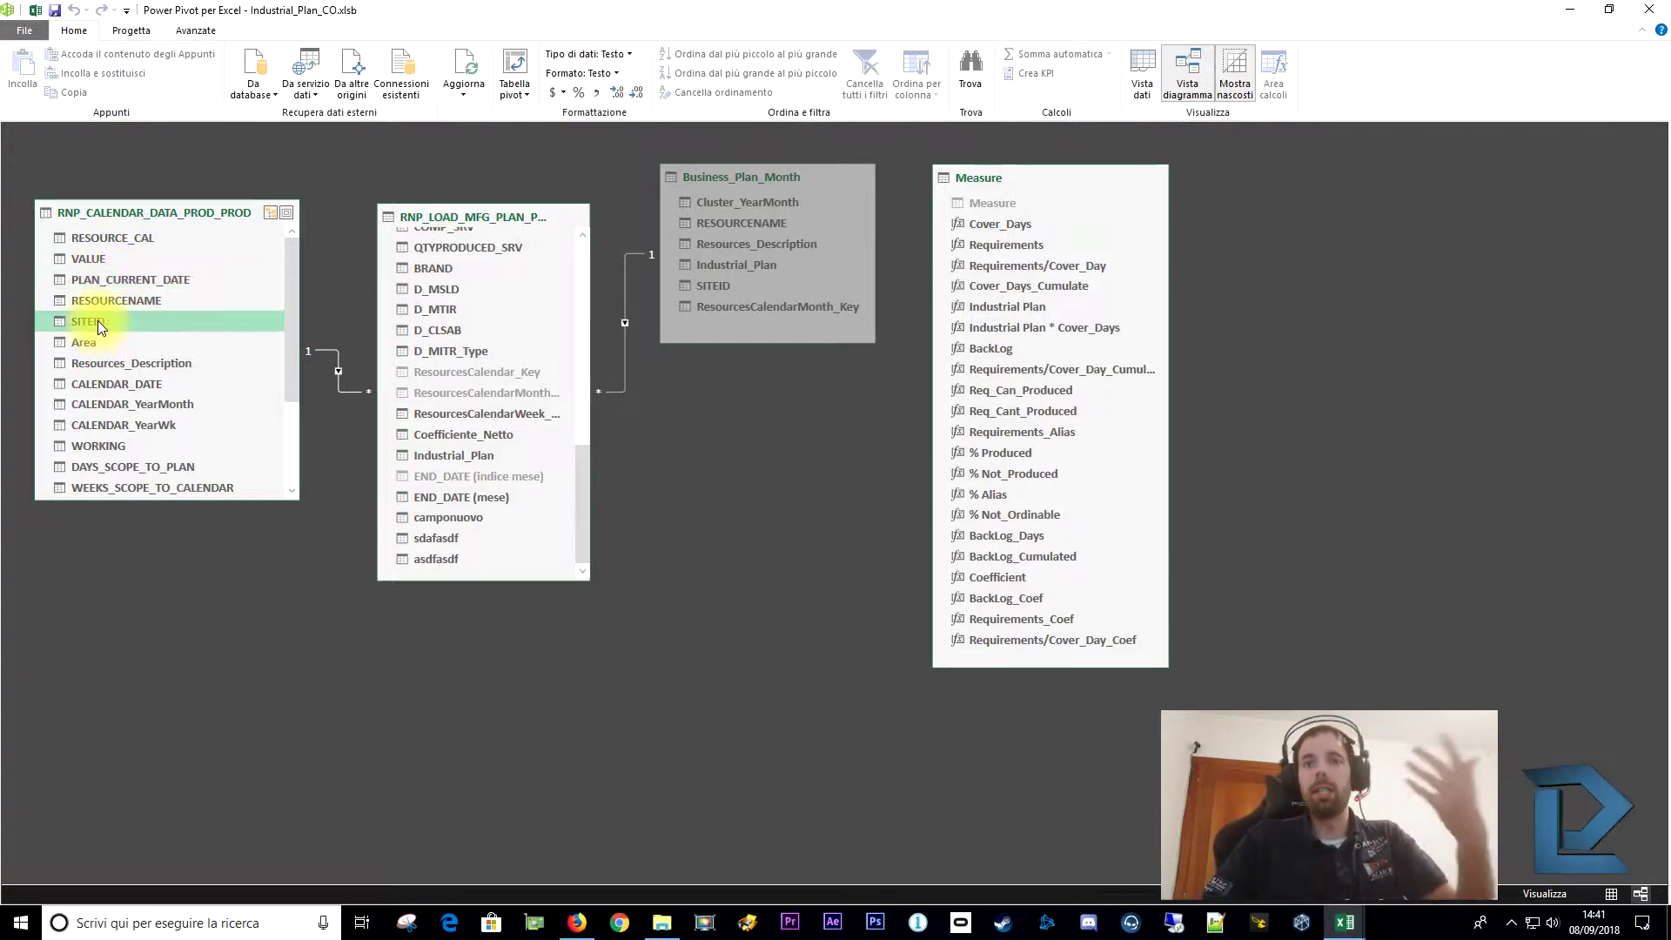
pyautogui.click(460, 225)
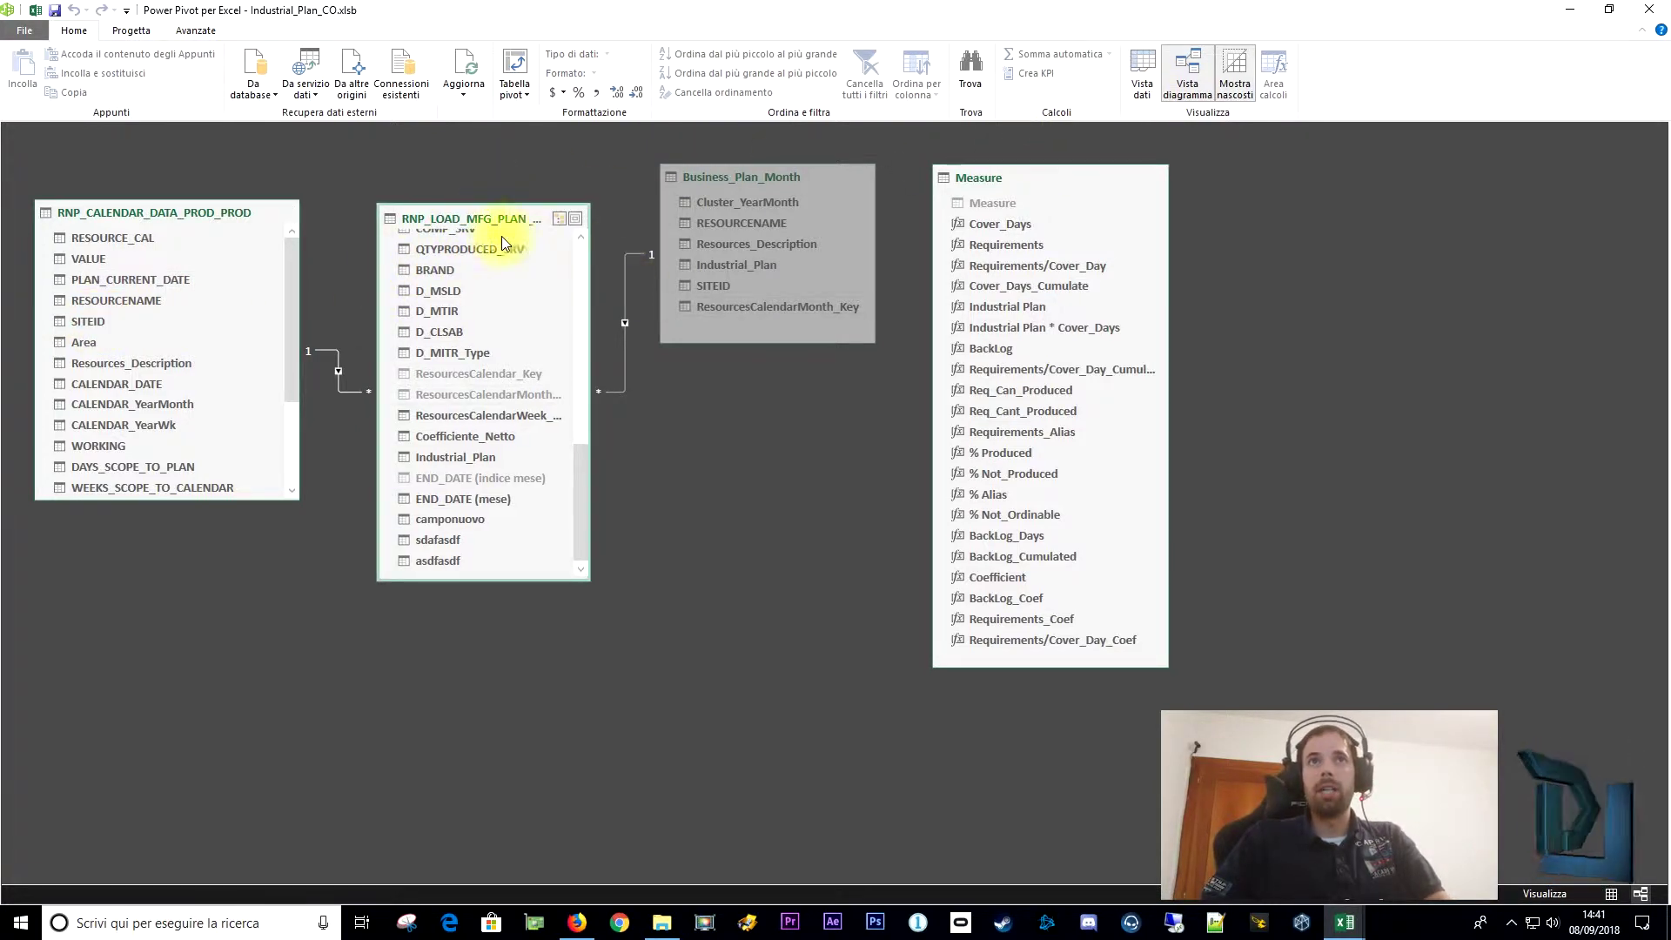
pyautogui.moveTo(479, 217); pyautogui.dragTo(478, 191)
# In data view, review the Industrial_Plan (39000) and END_DATE (mese) (lug) formulas.
pyautogui.click(1143, 78)
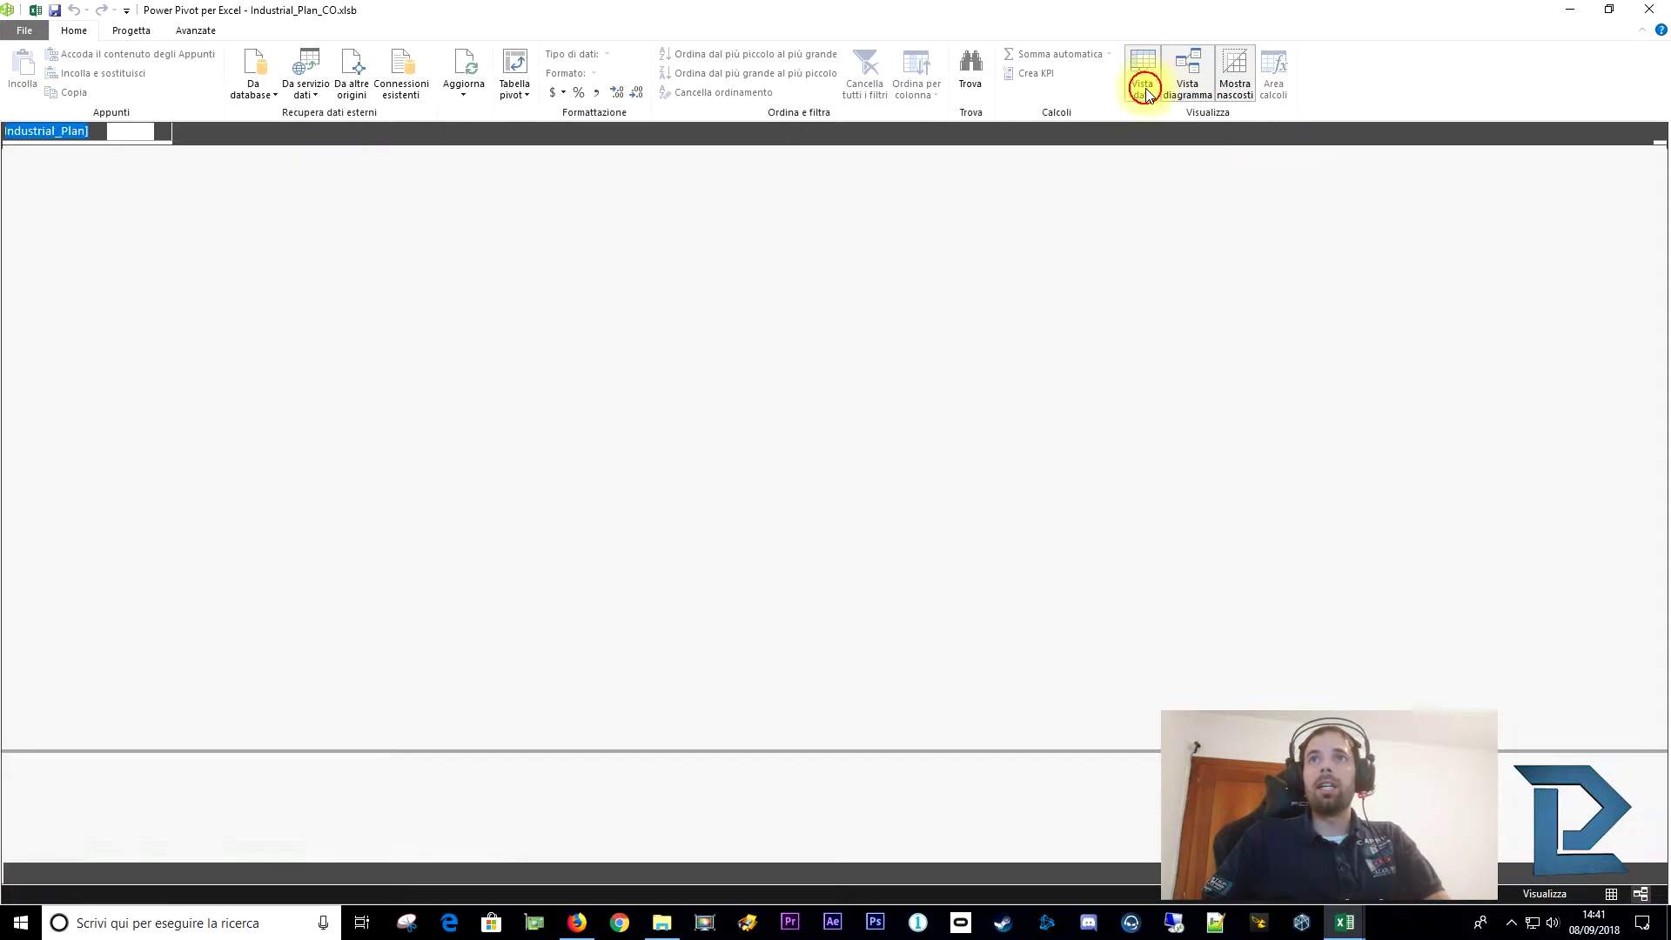
pyautogui.moveTo(1119, 855); pyautogui.dragTo(1241, 855)
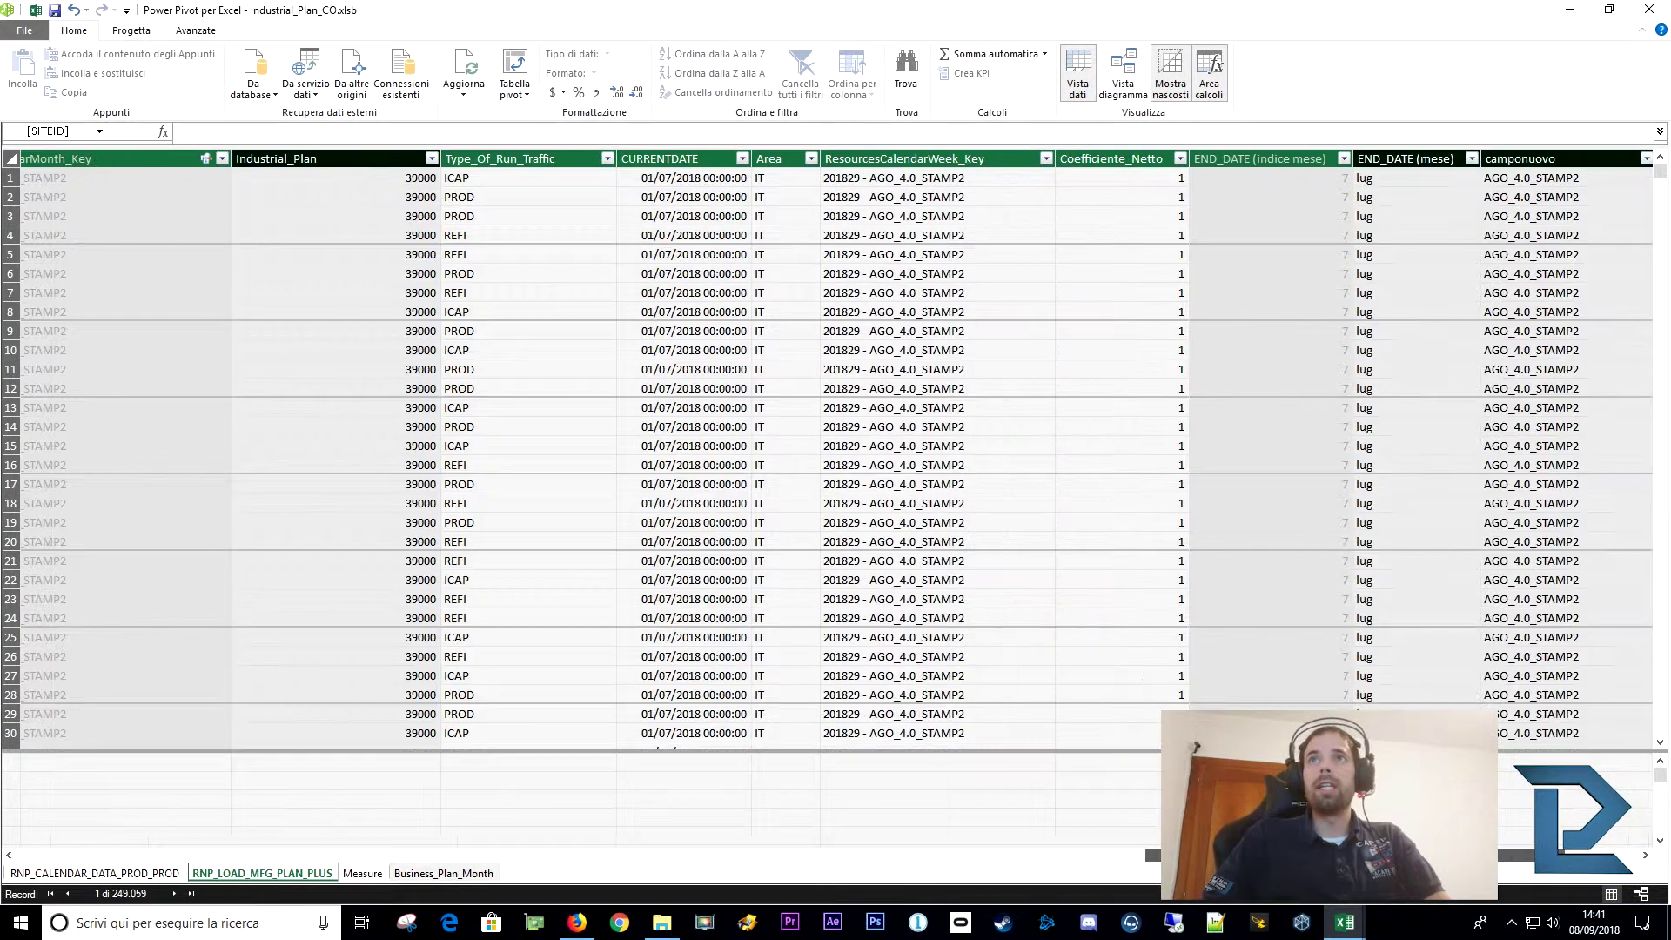
pyautogui.click(305, 215)
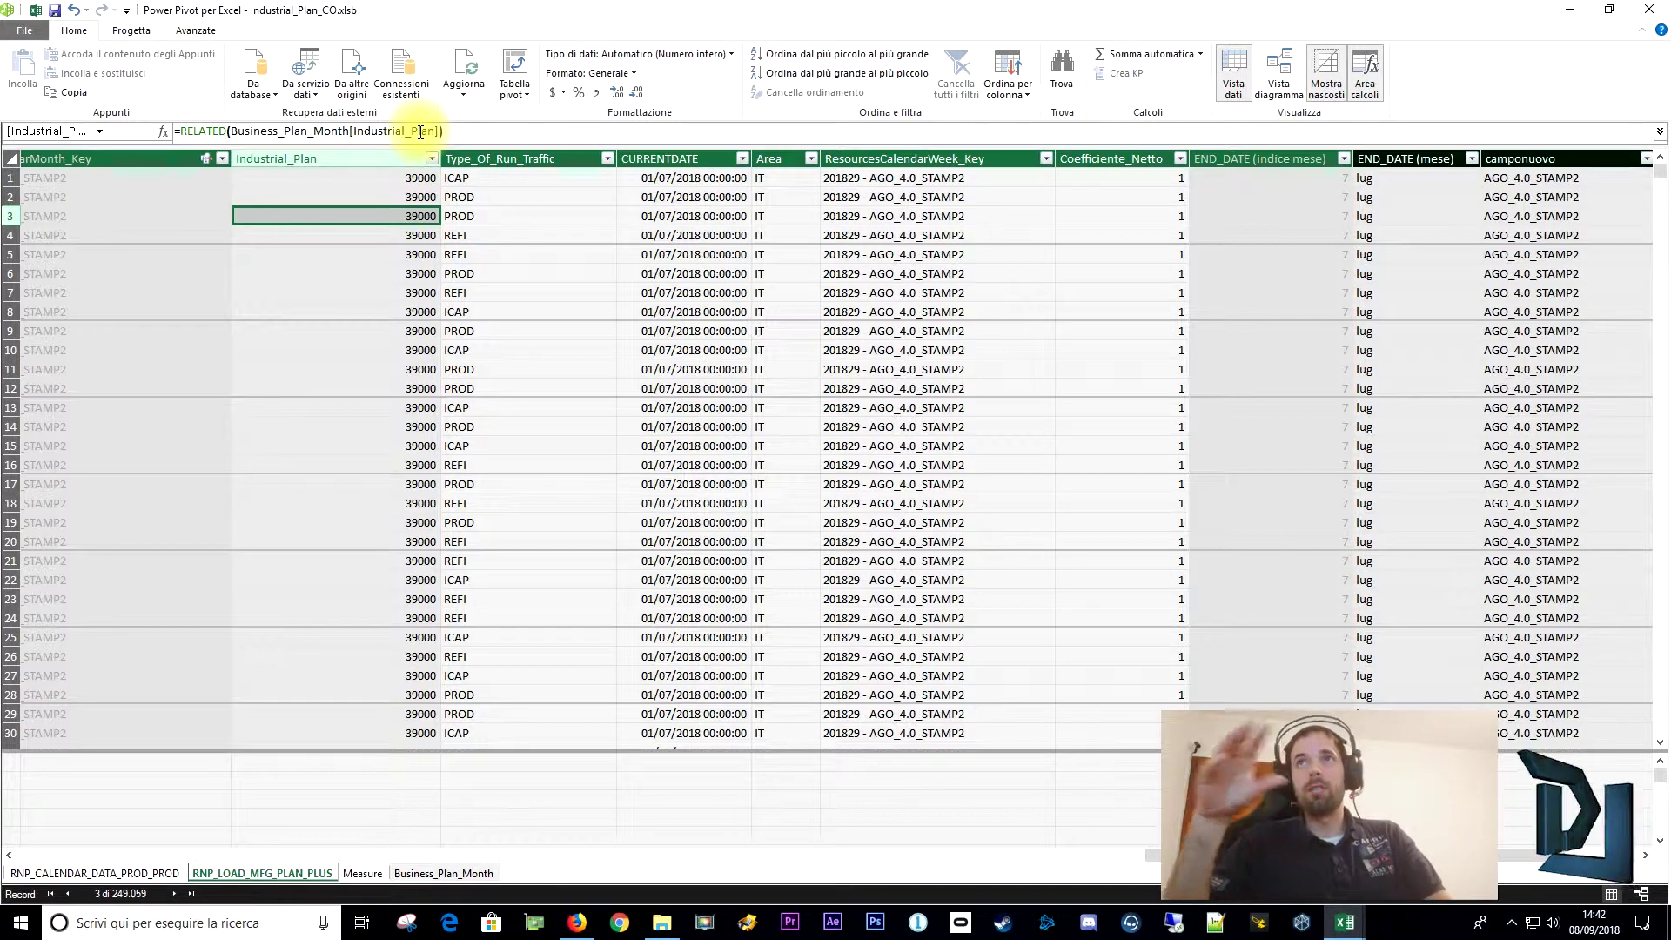
pyautogui.click(1390, 233)
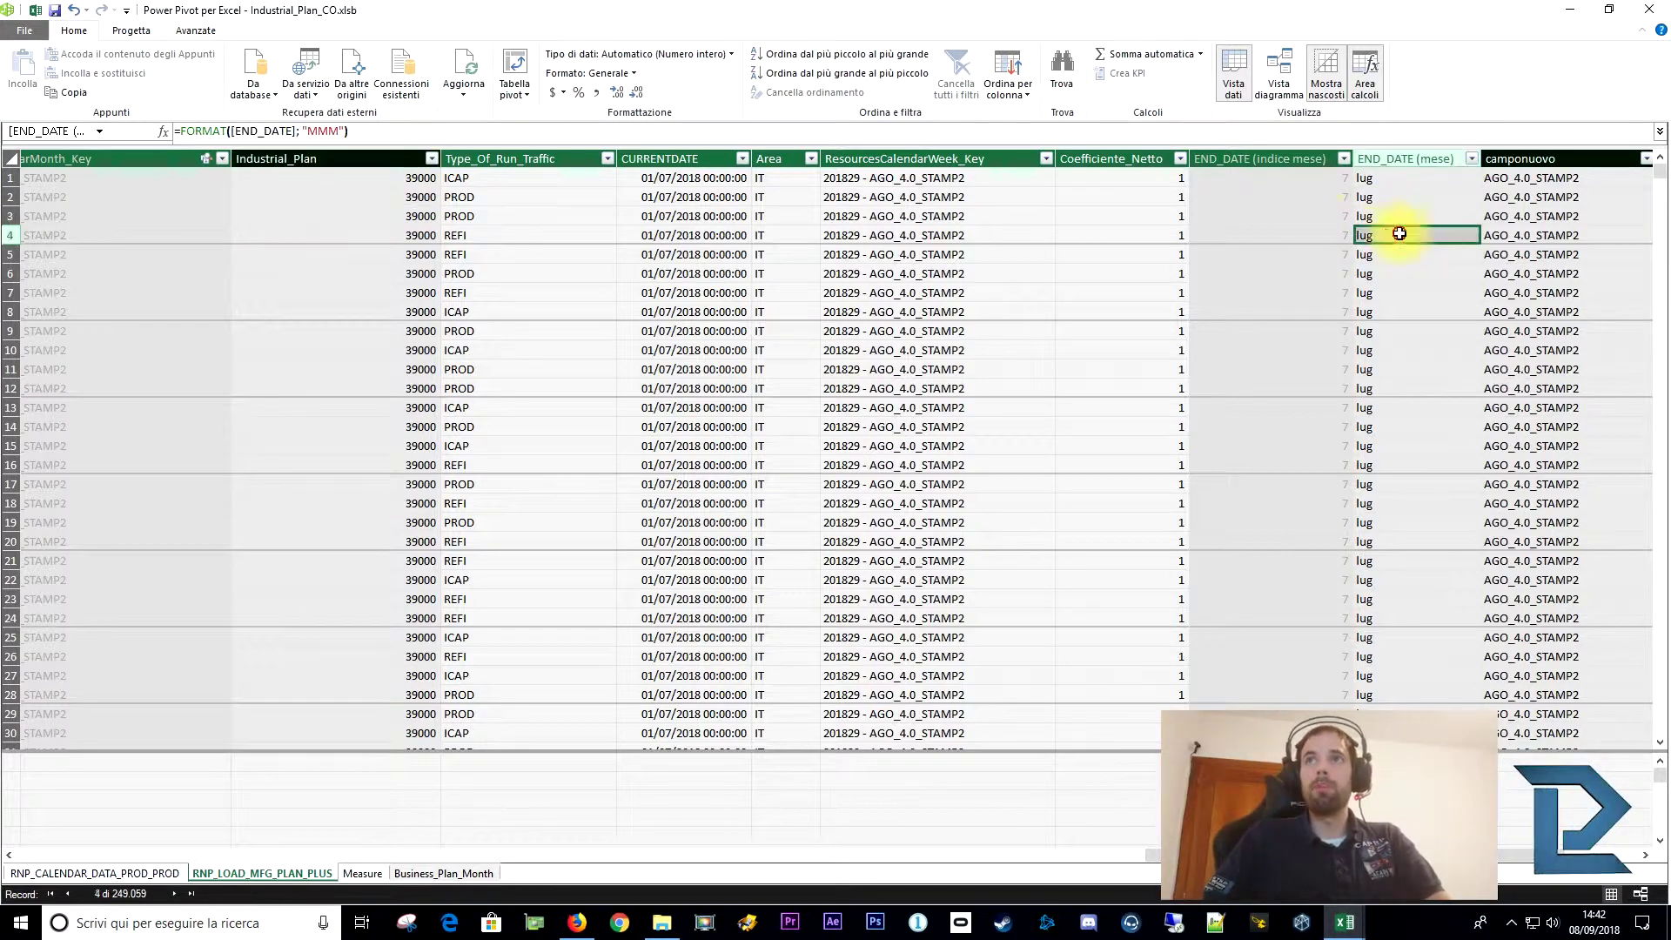
pyautogui.click(1529, 254)
pyautogui.click(1418, 329)
pyautogui.click(1418, 272)
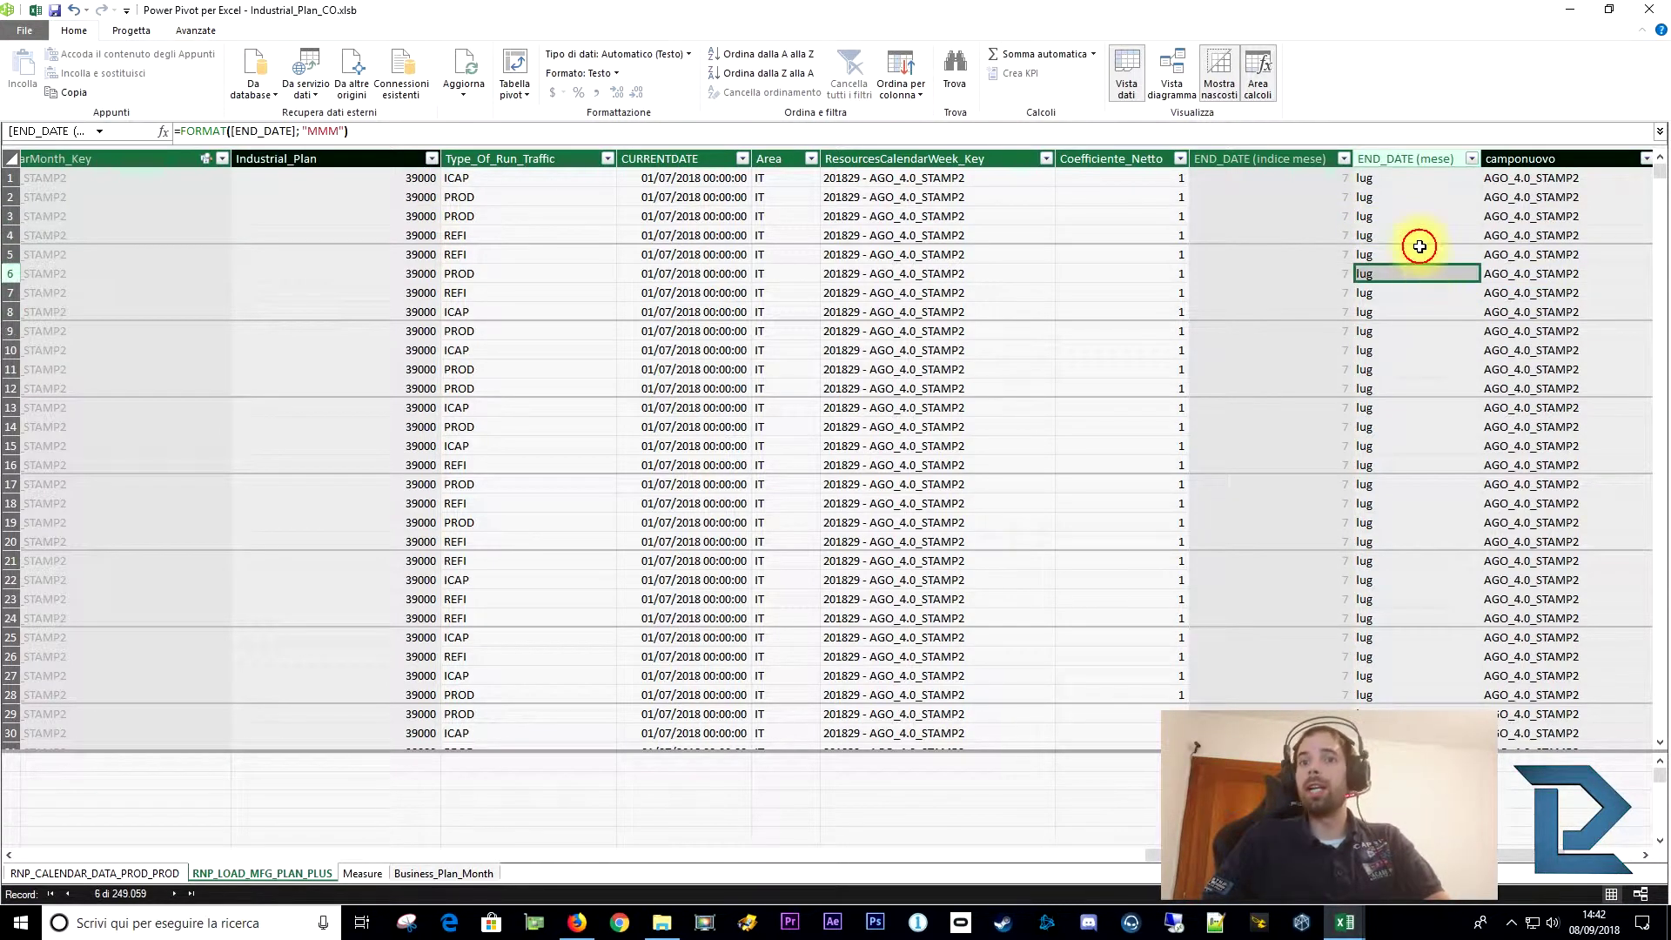
pyautogui.click(1419, 216)
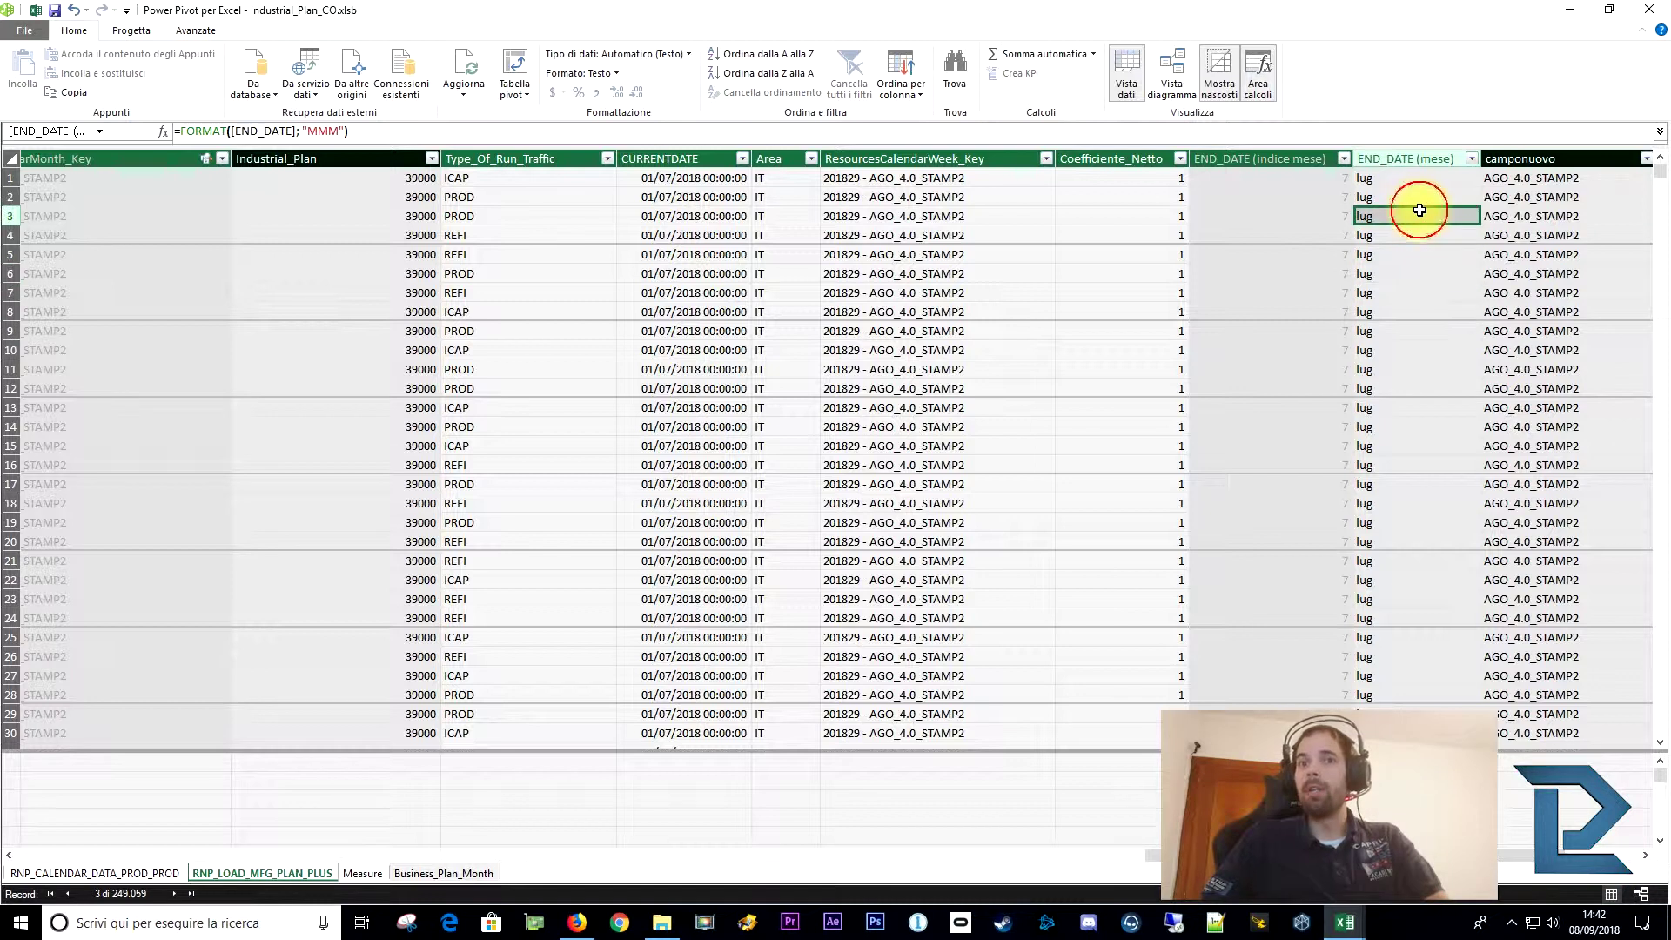
pyautogui.click(333, 178)
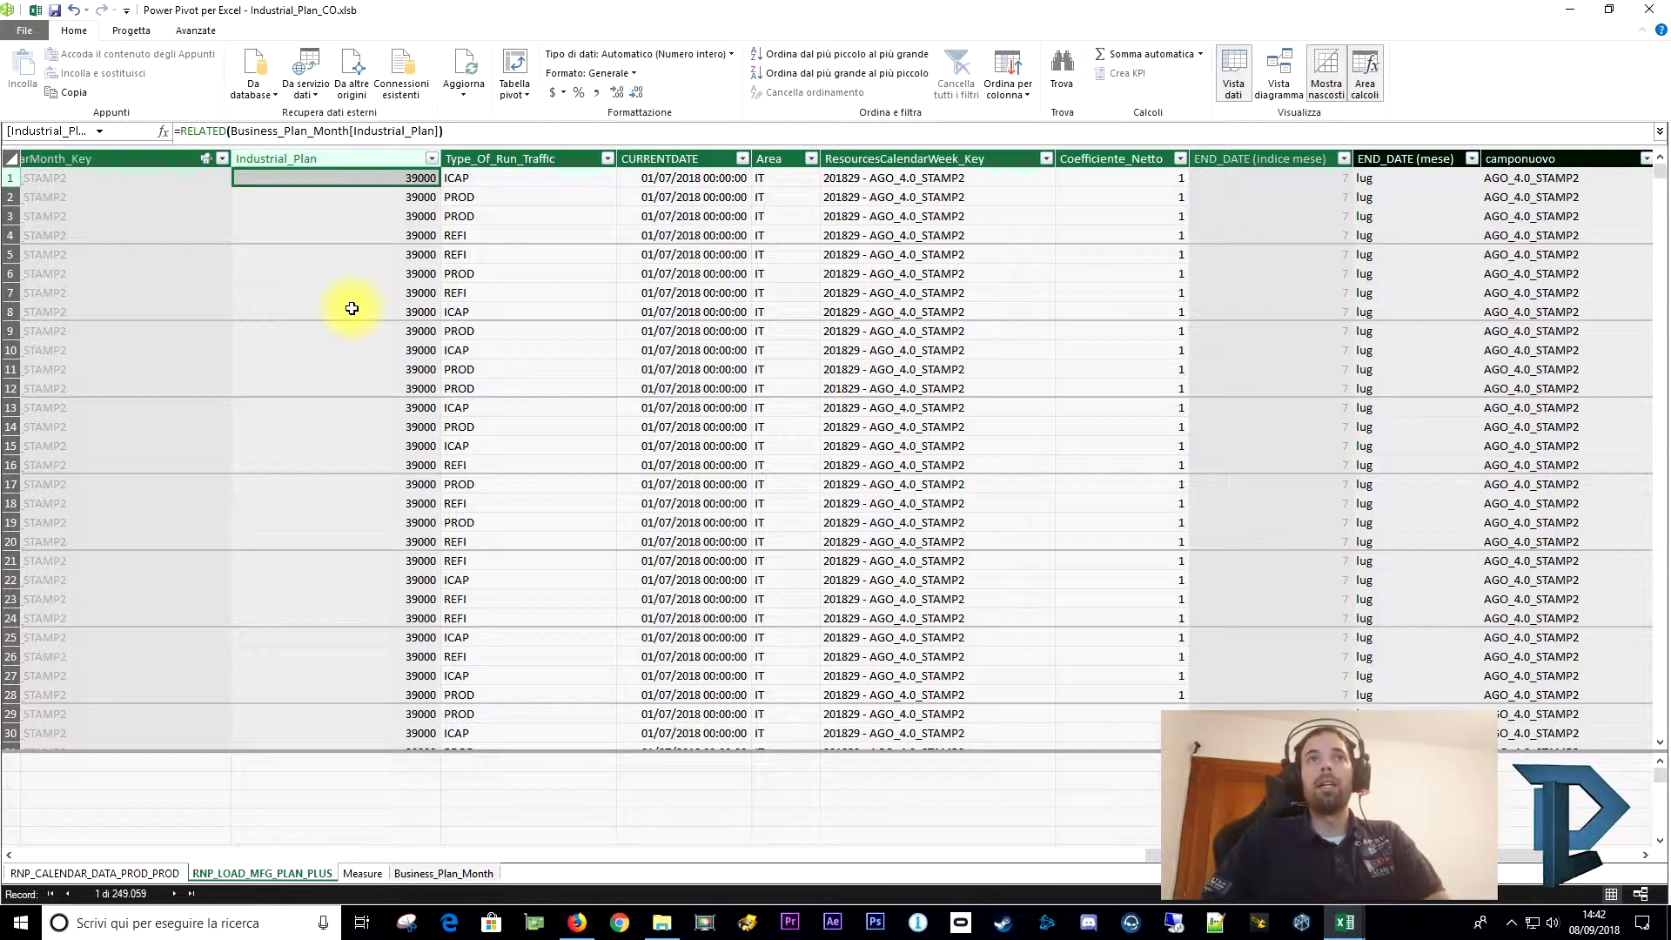
# Switch back and forth between the RNP_CALENDAR_DATA_PROD_PROD and RNP_LOAD_MFG_PLAN_PLUS tables.
pyautogui.click(168, 872)
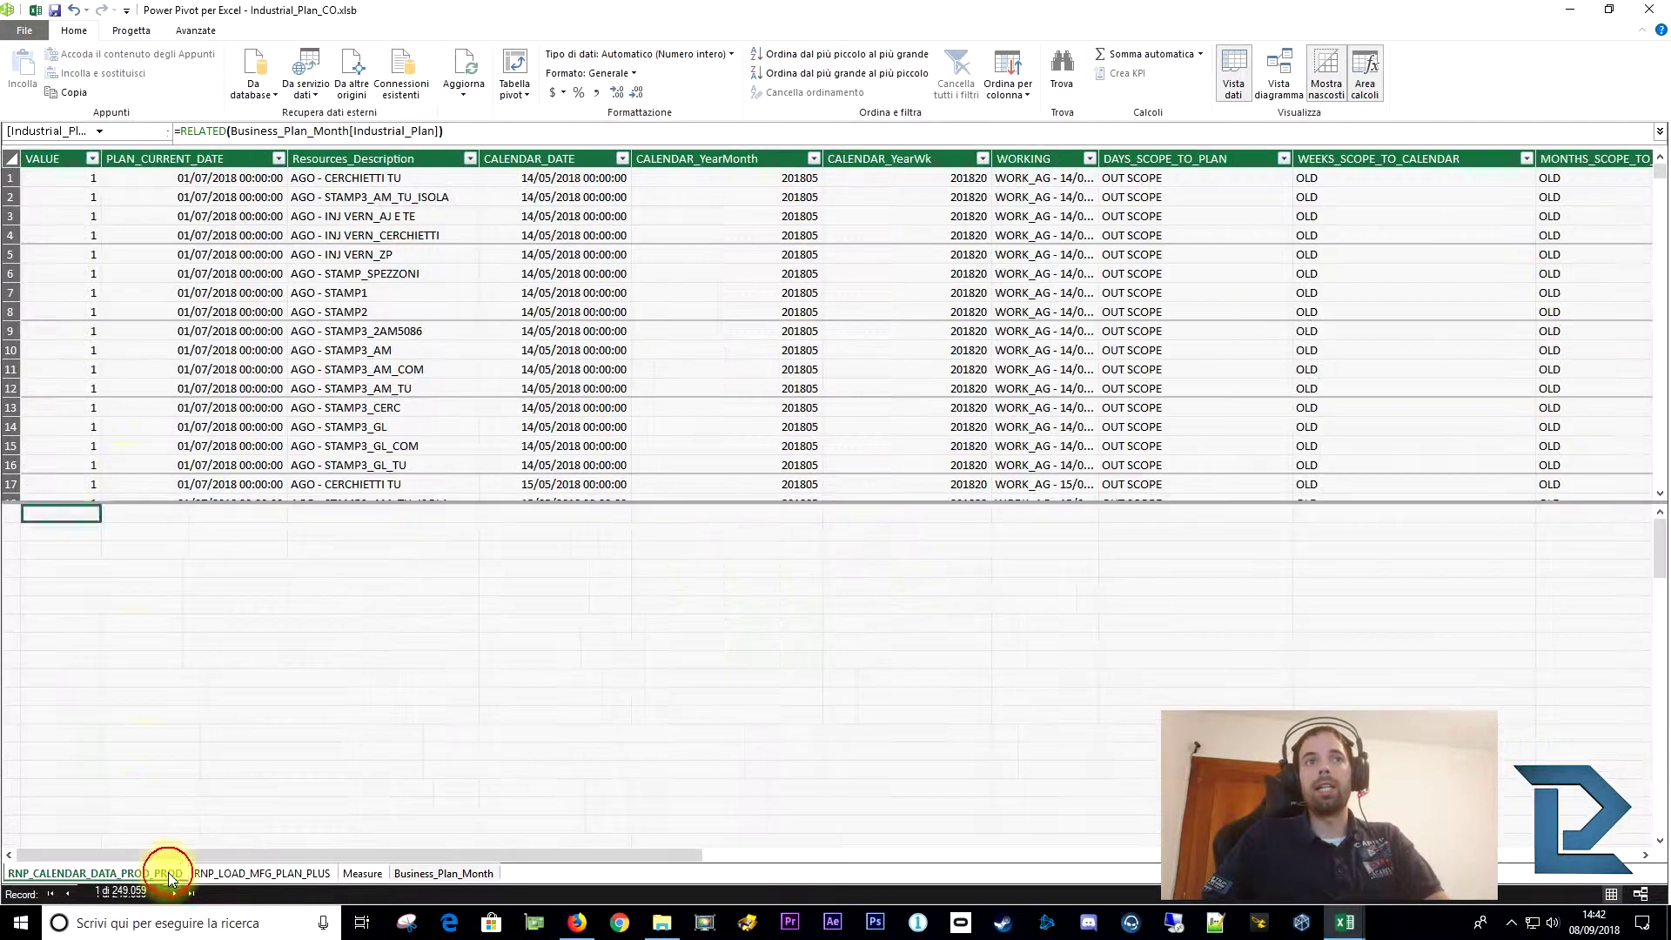
pyautogui.click(252, 874)
pyautogui.click(122, 873)
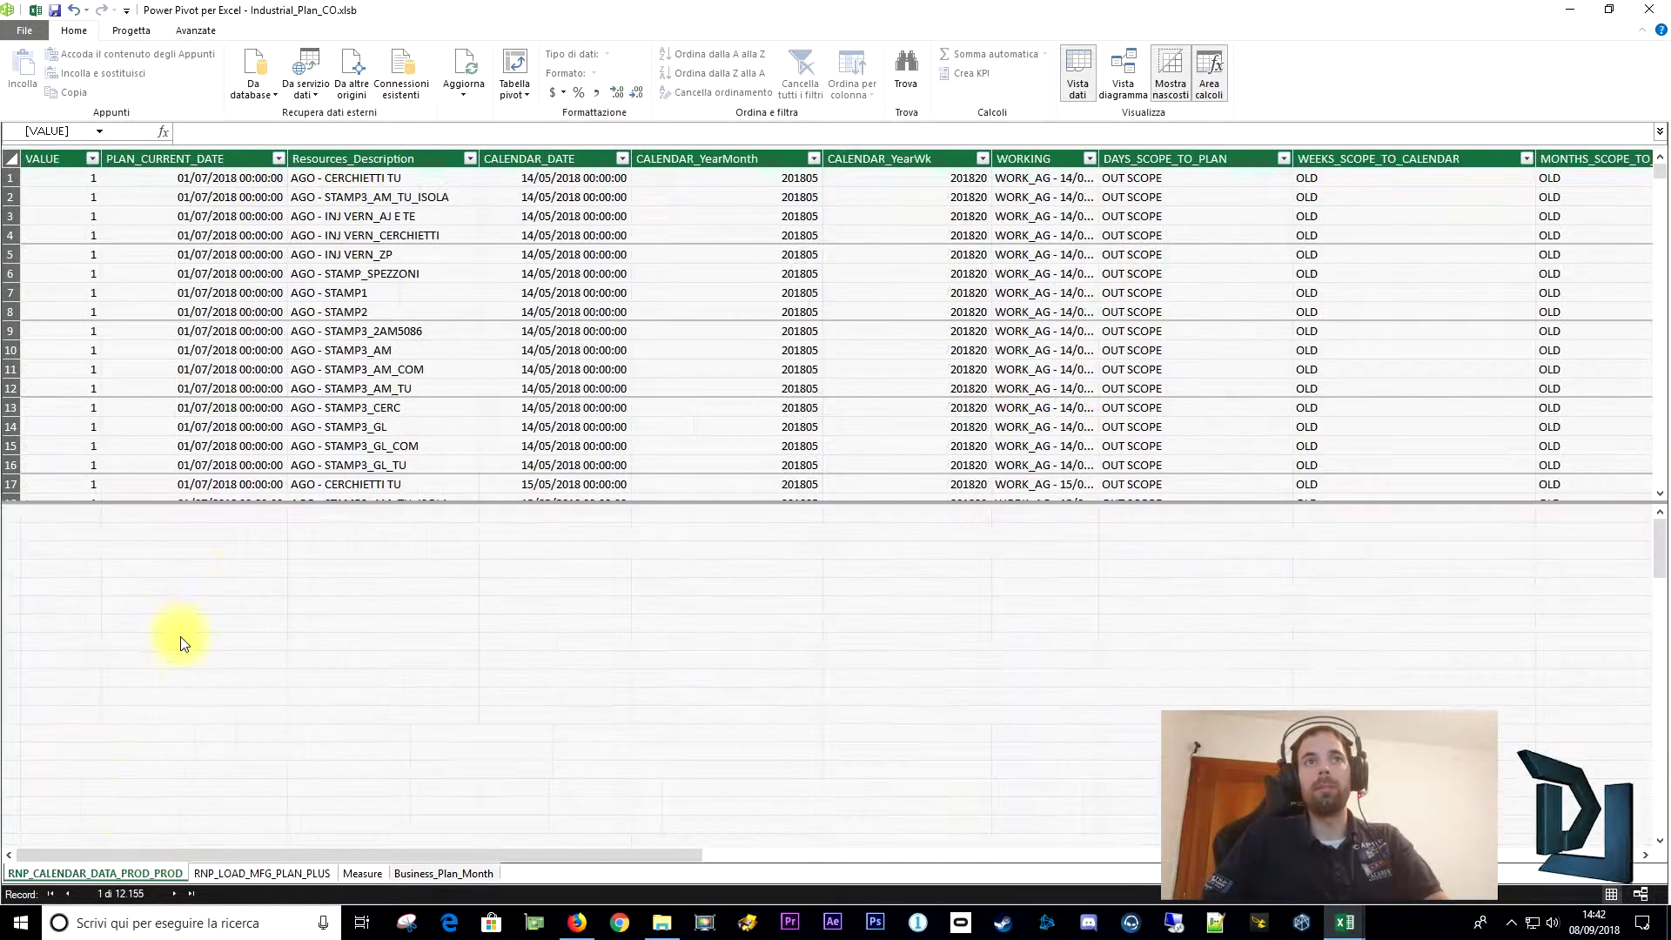
pyautogui.click(283, 874)
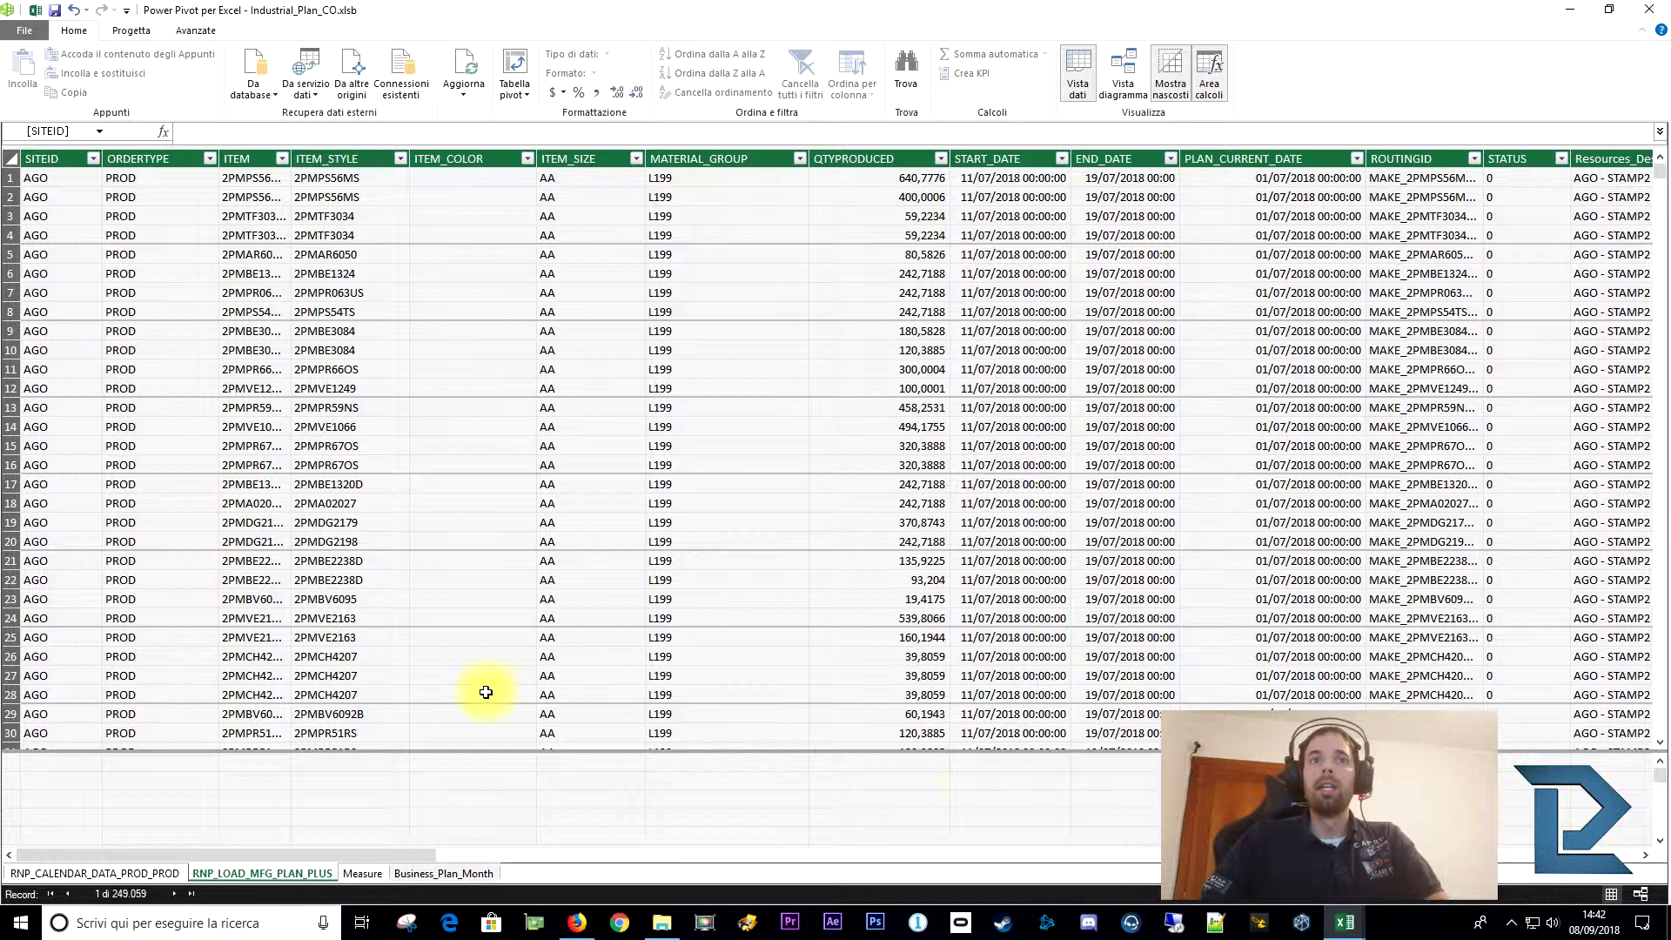
# View Business_Plan_Month and the calendar table, then return to RNP_LOAD_MFG_PLAN_PLUS's 249,059 rows.
pyautogui.moveTo(357, 857); pyautogui.dragTo(1470, 902)
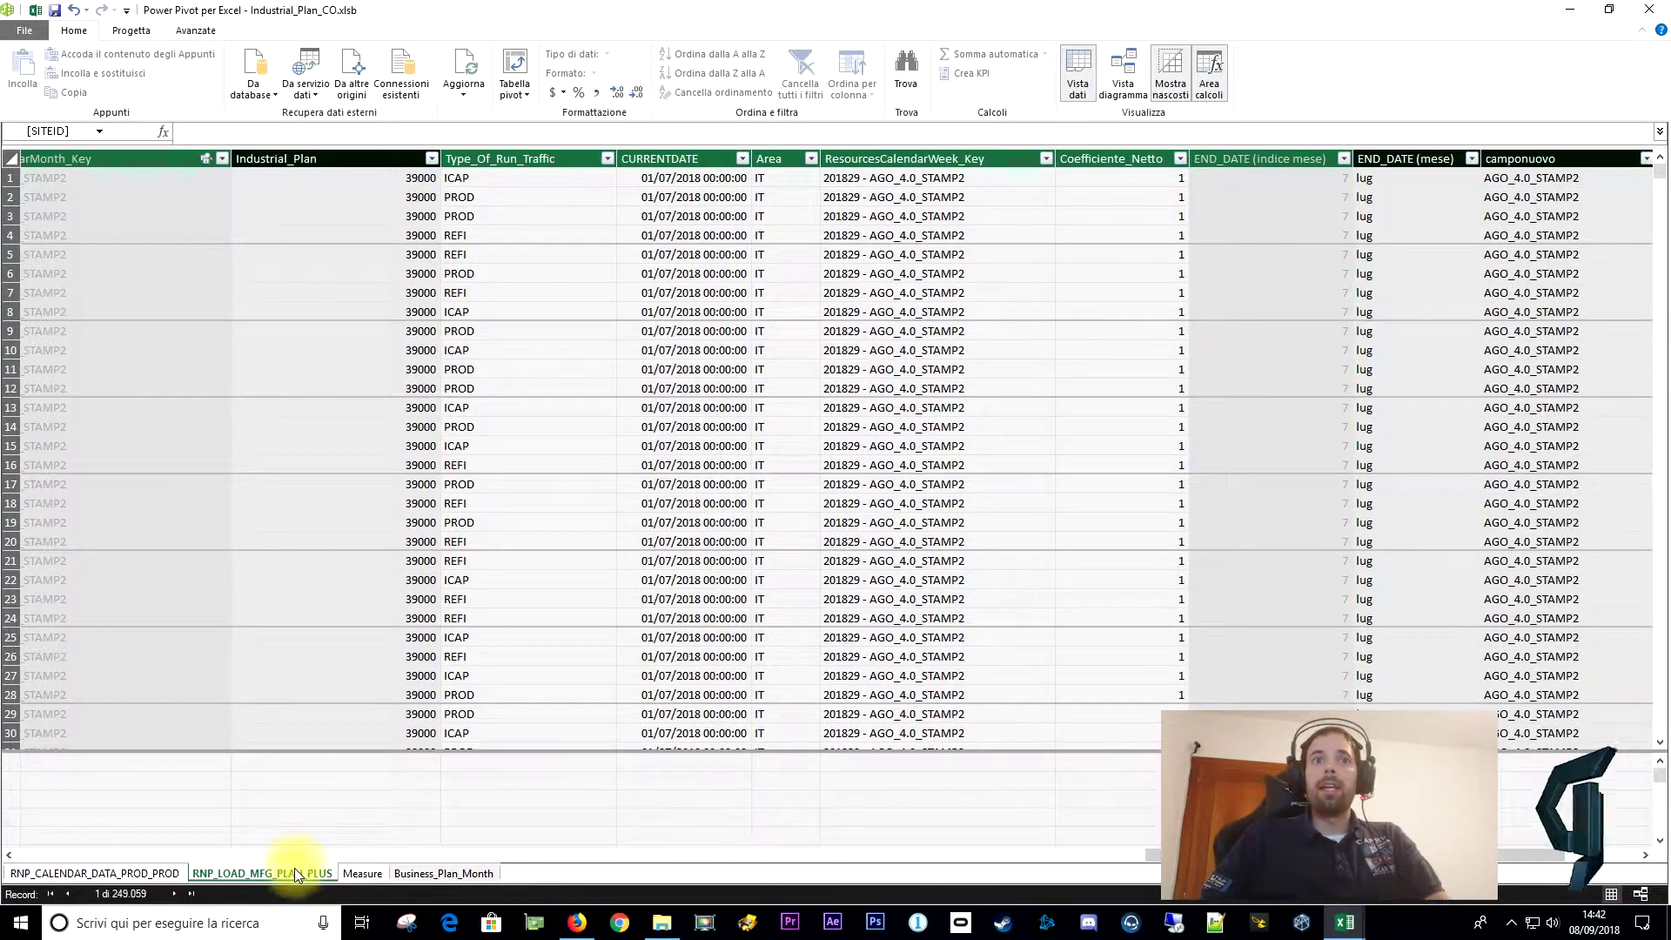
pyautogui.click(483, 874)
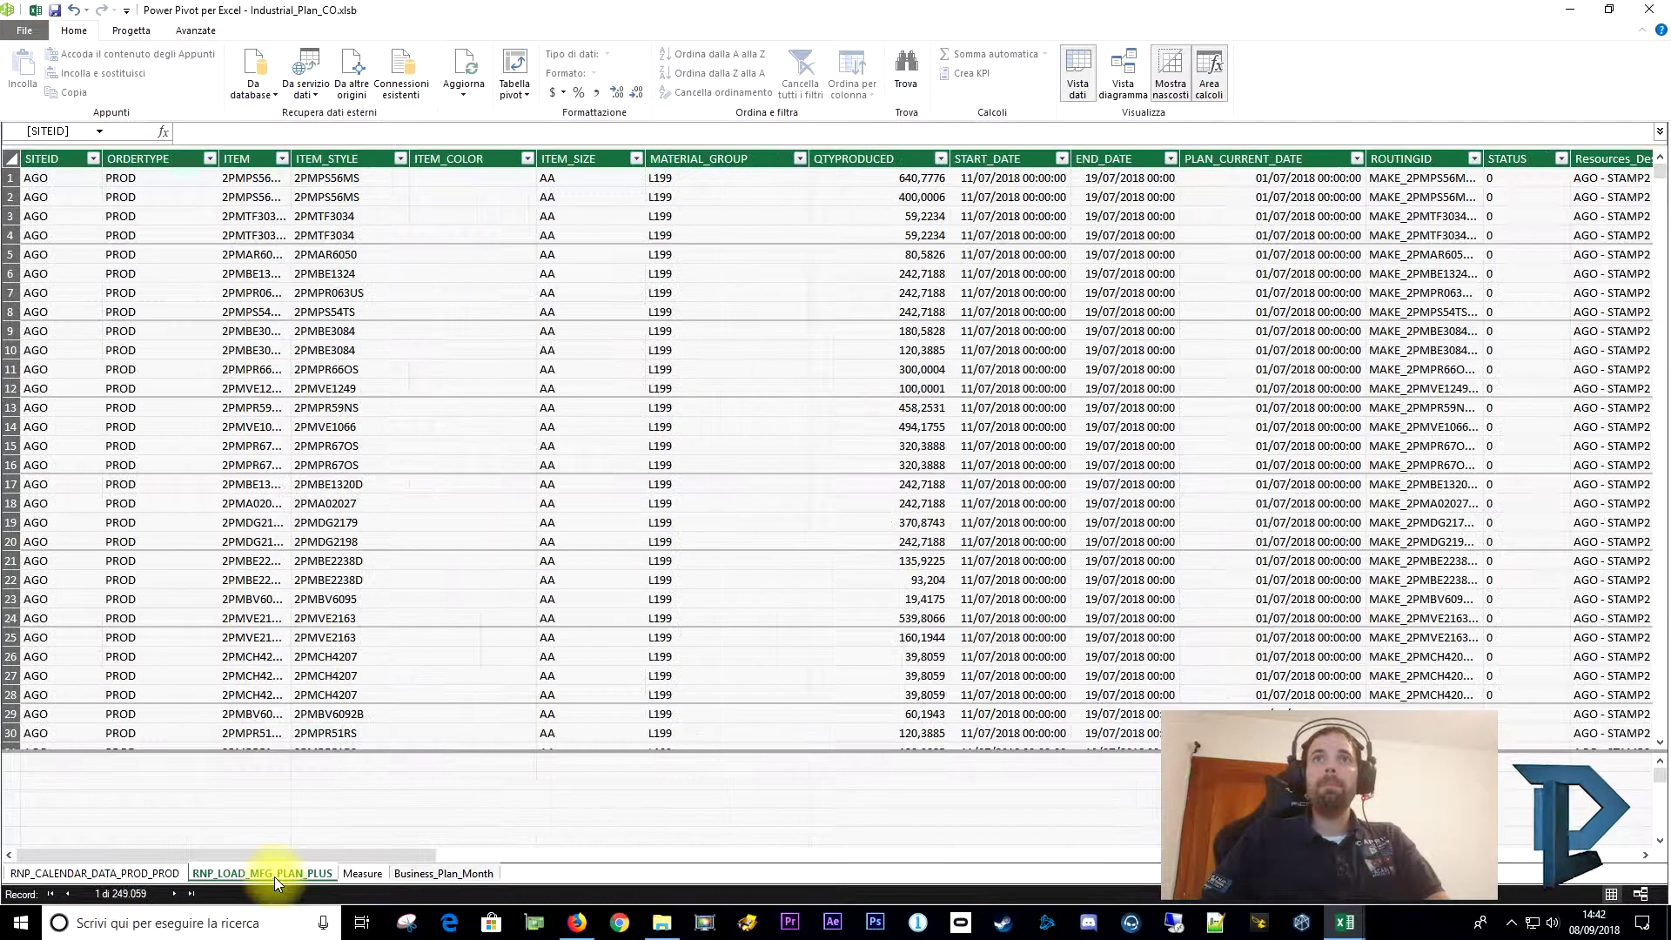
pyautogui.click(180, 876)
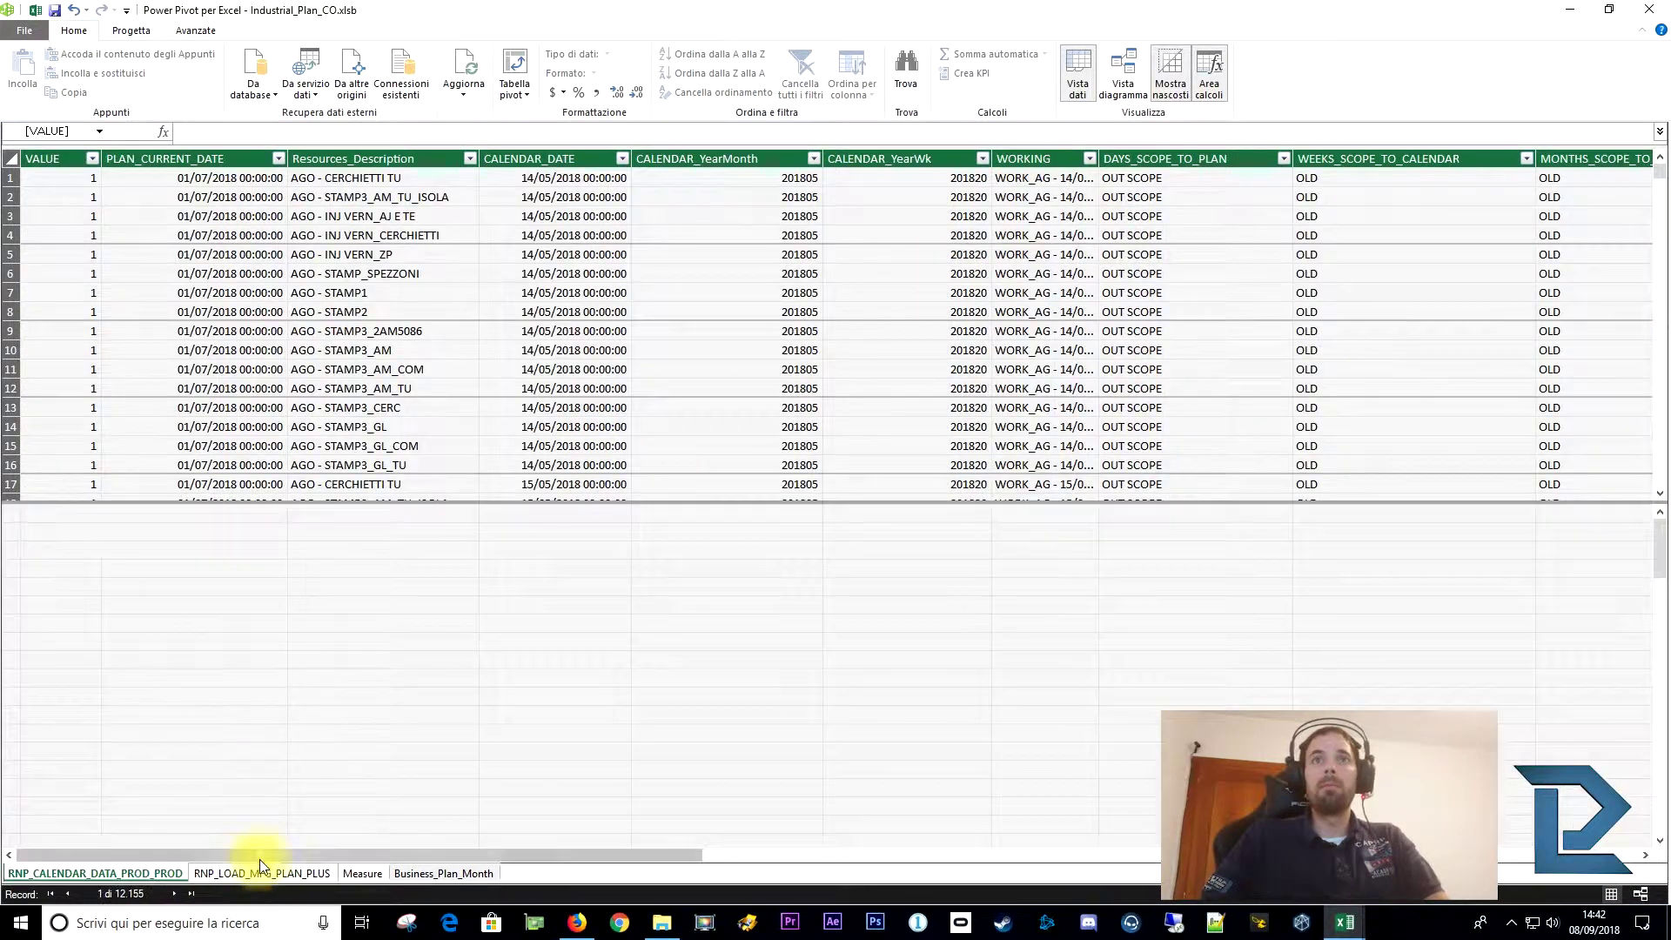
pyautogui.moveTo(260, 856); pyautogui.dragTo(1215, 907)
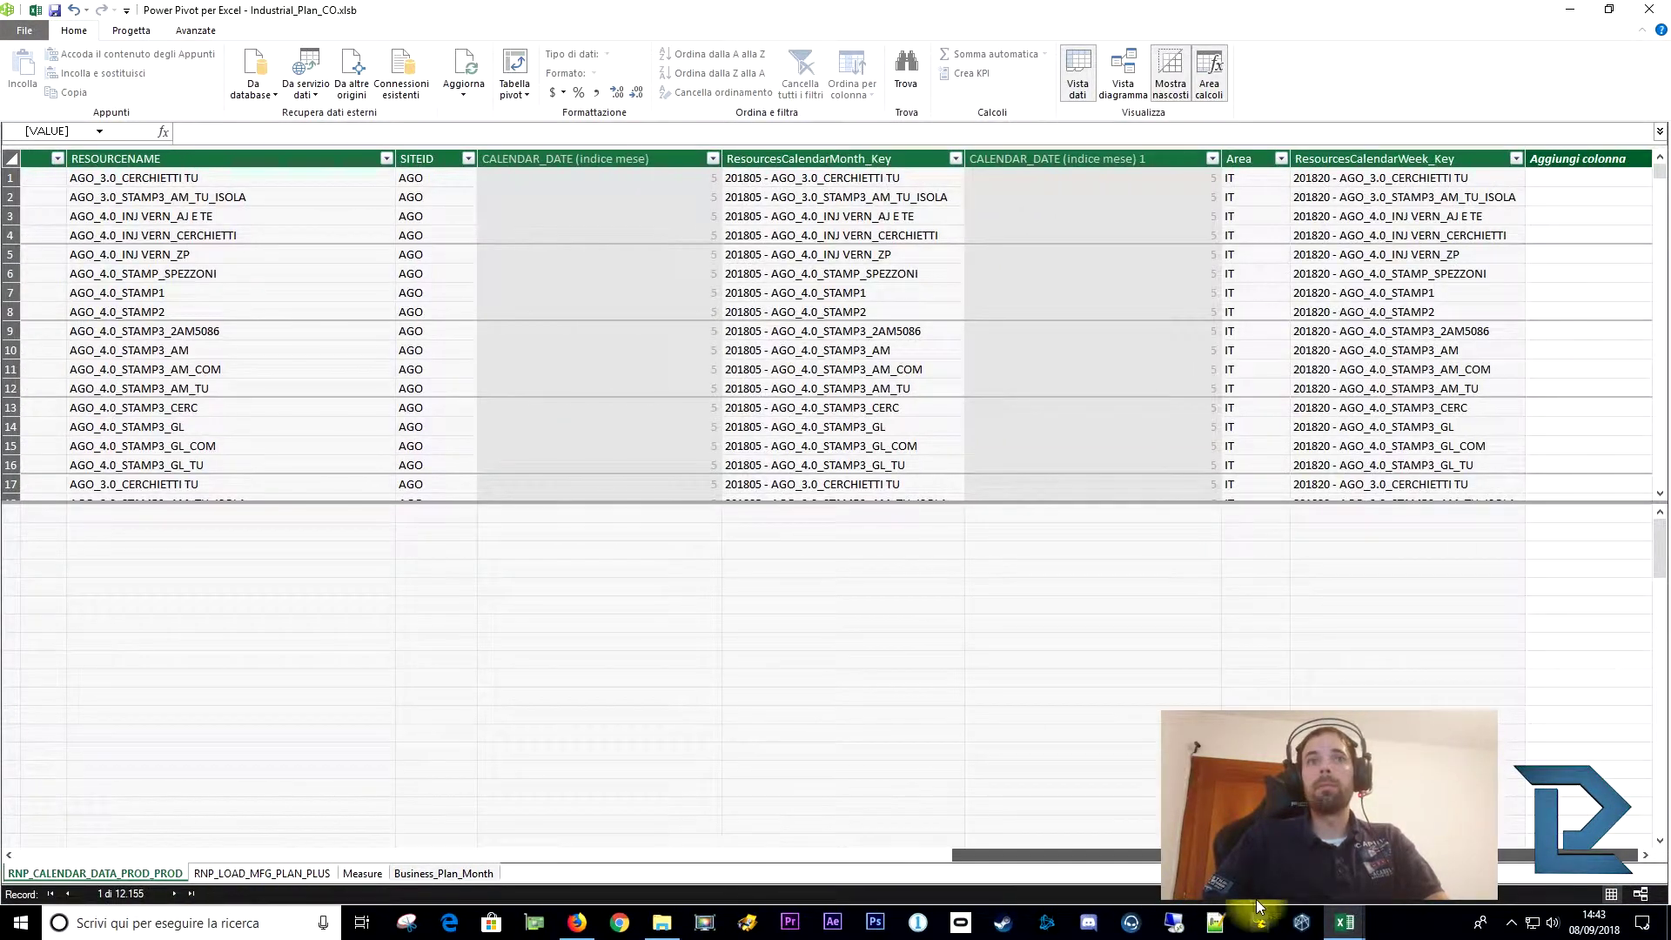
pyautogui.click(281, 874)
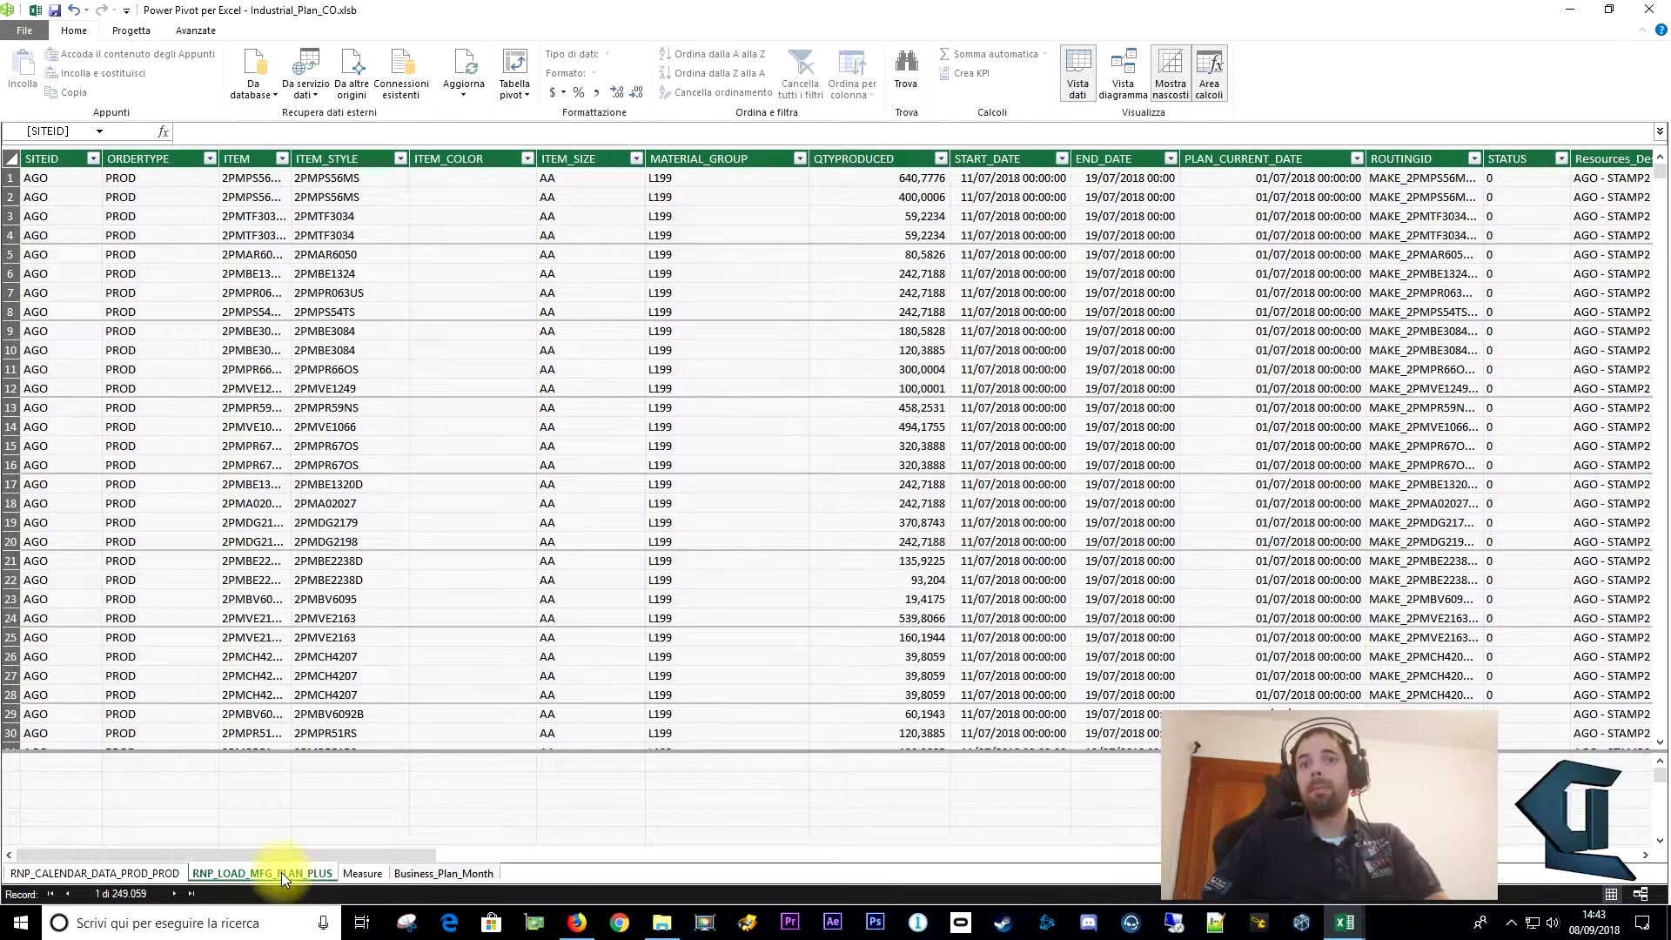
pyautogui.click(441, 780)
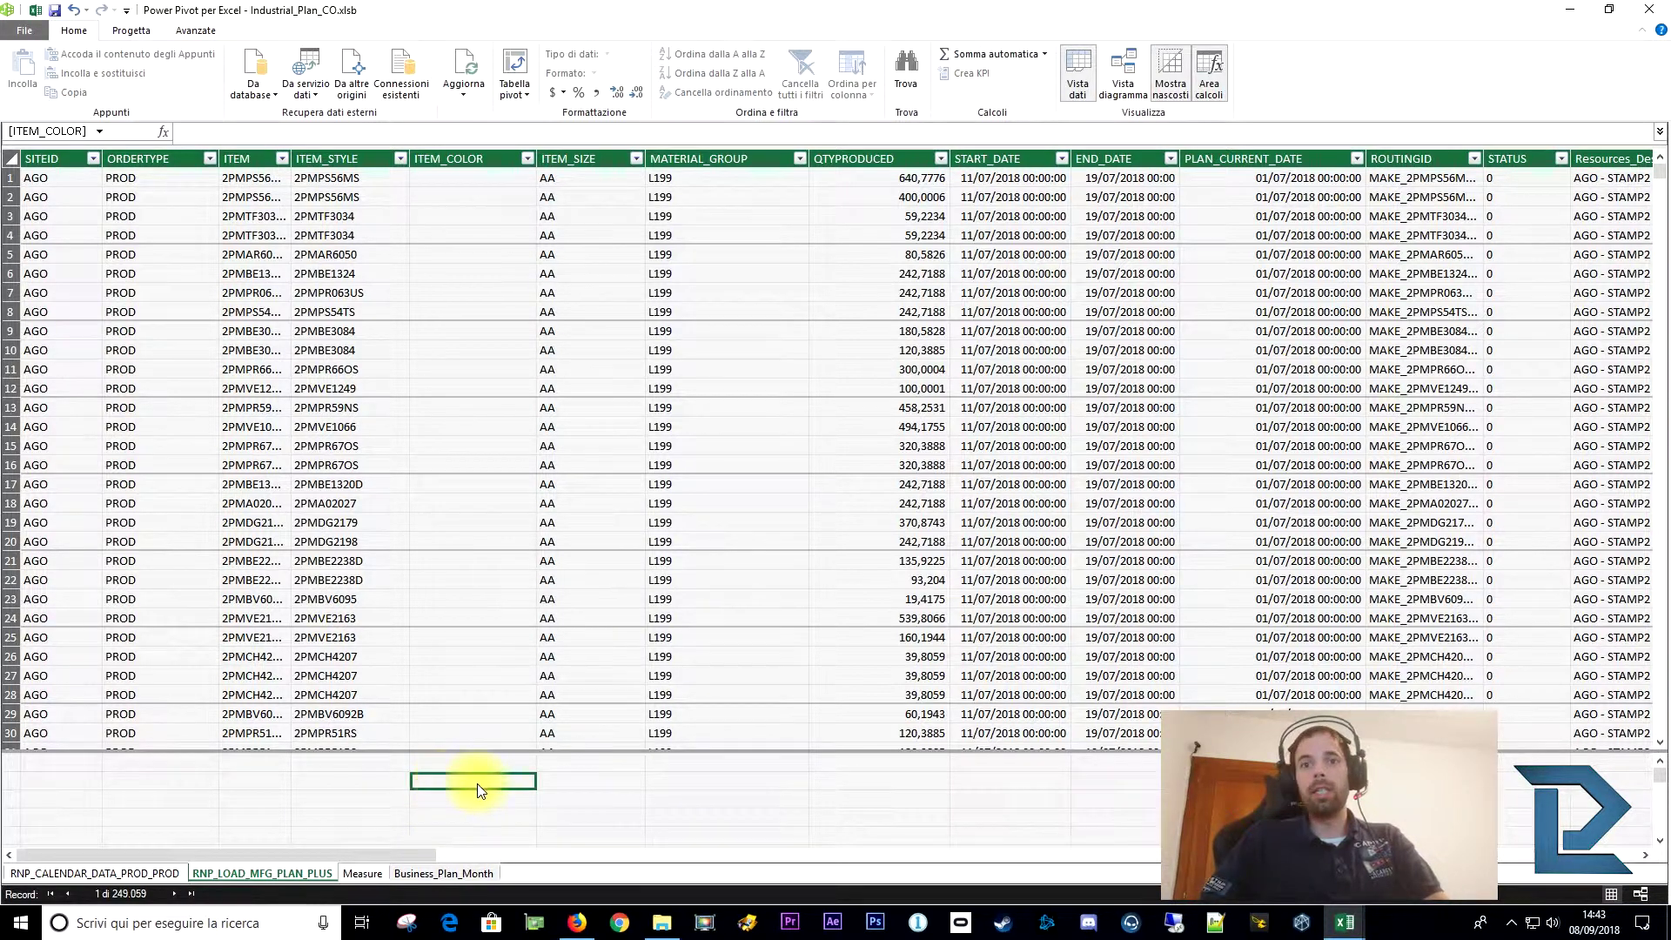